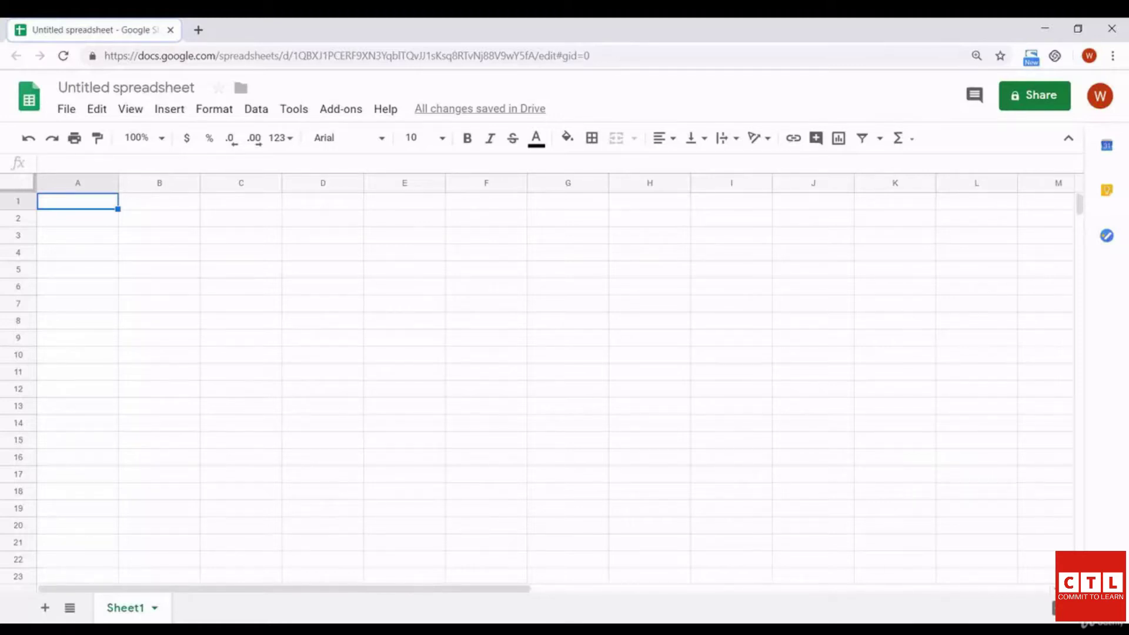
# Enter "burrito" in cell A1, and undo and redo the entry
pyautogui.write('b')
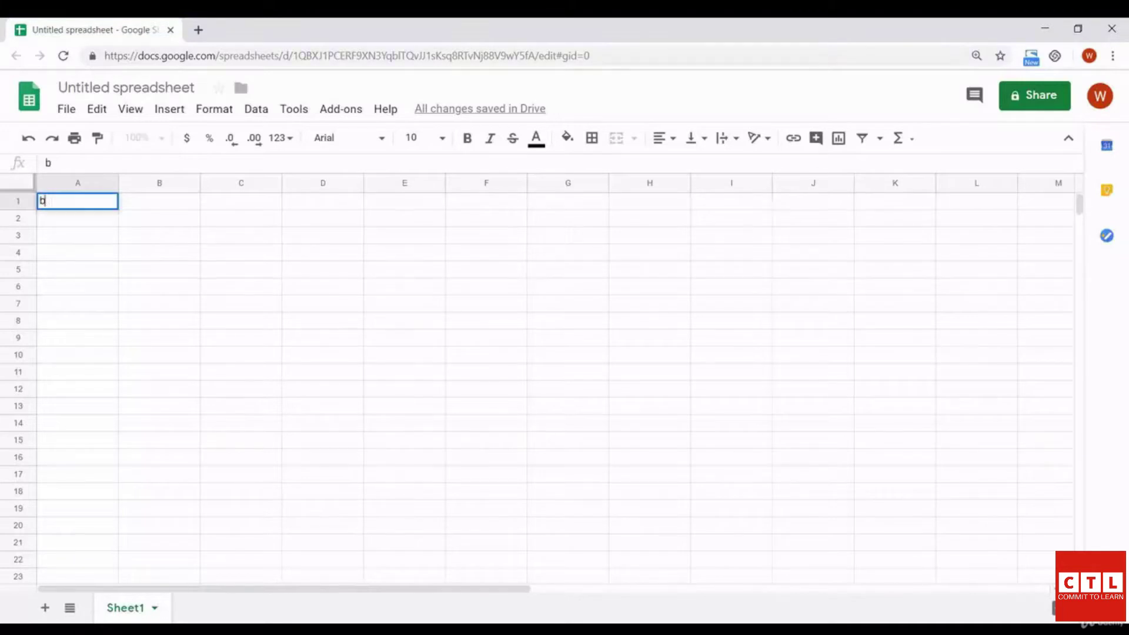
pyautogui.write('urrito')
pyautogui.click(78, 253)
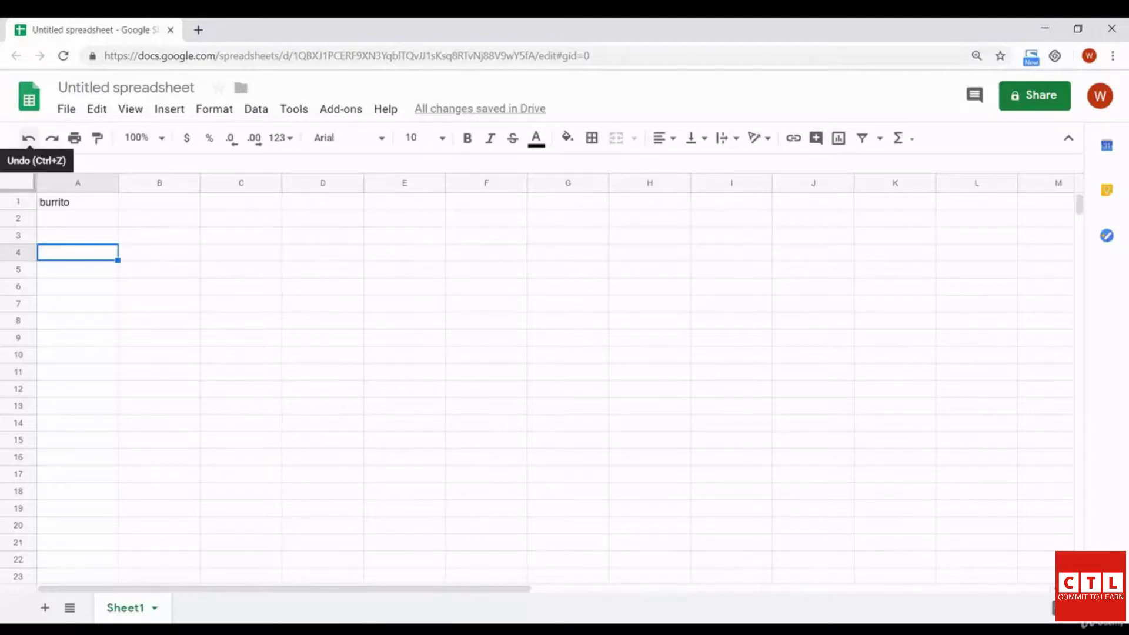
pyautogui.click(28, 139)
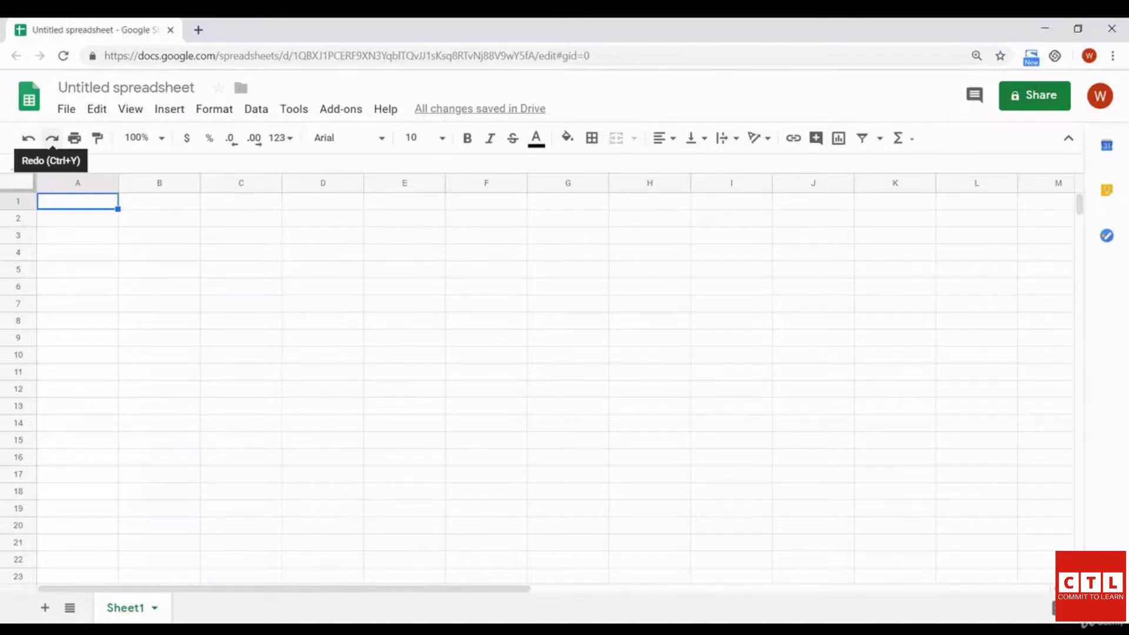
pyautogui.click(52, 138)
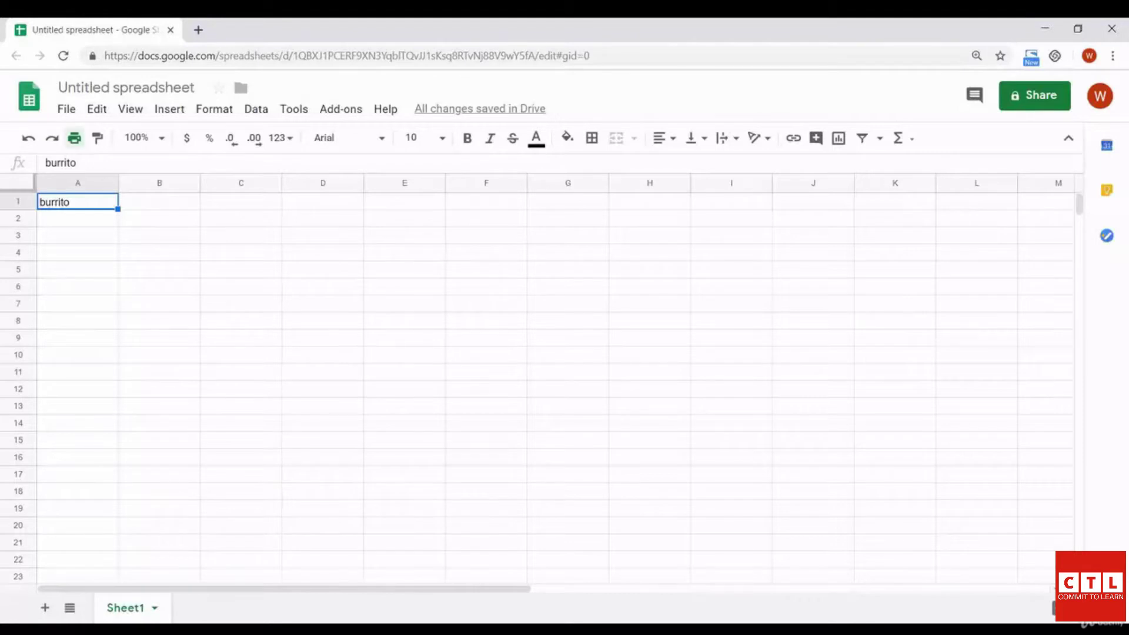
# Open the print settings to view the choices for what to print, and return to the sheet without printing
pyautogui.hotkey('ctrl', 'p')
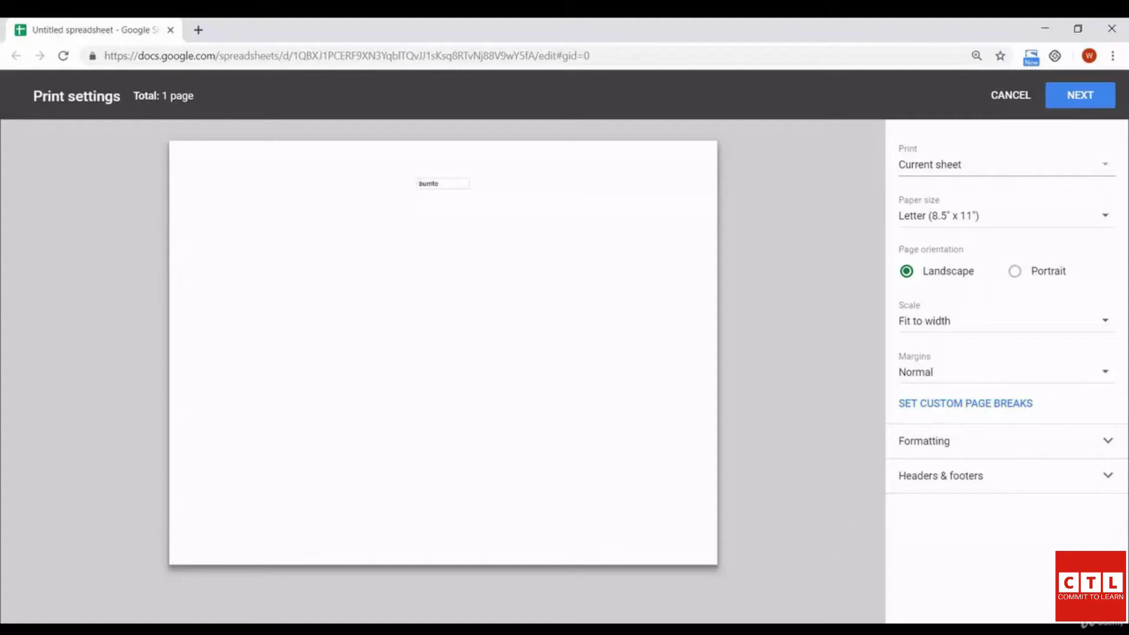
pyautogui.click(970, 165)
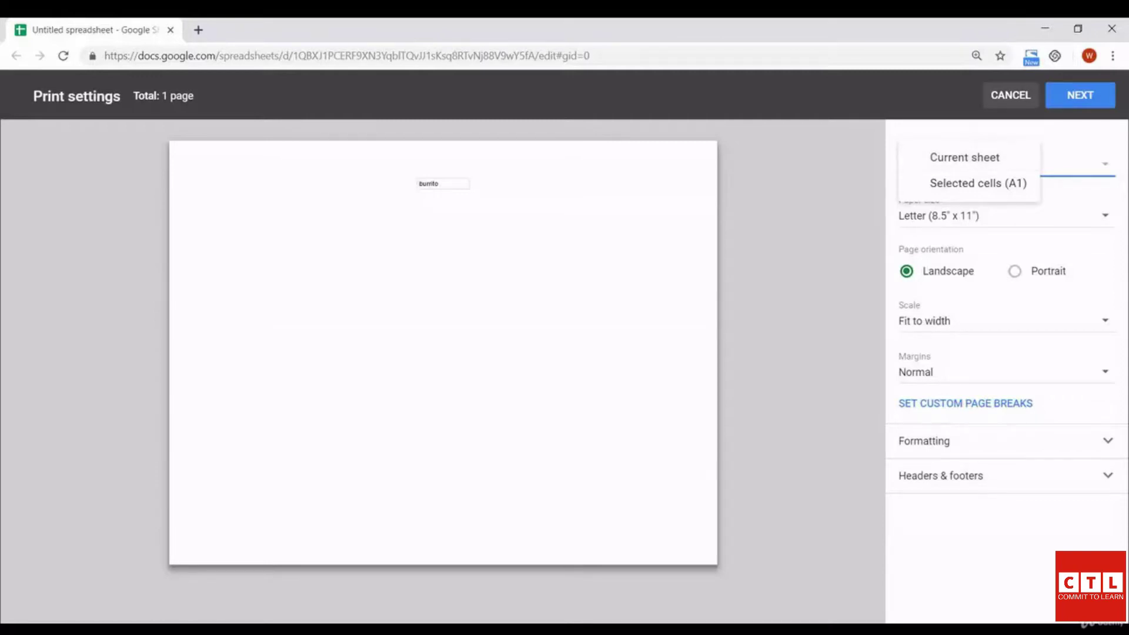
pyautogui.click(1010, 94)
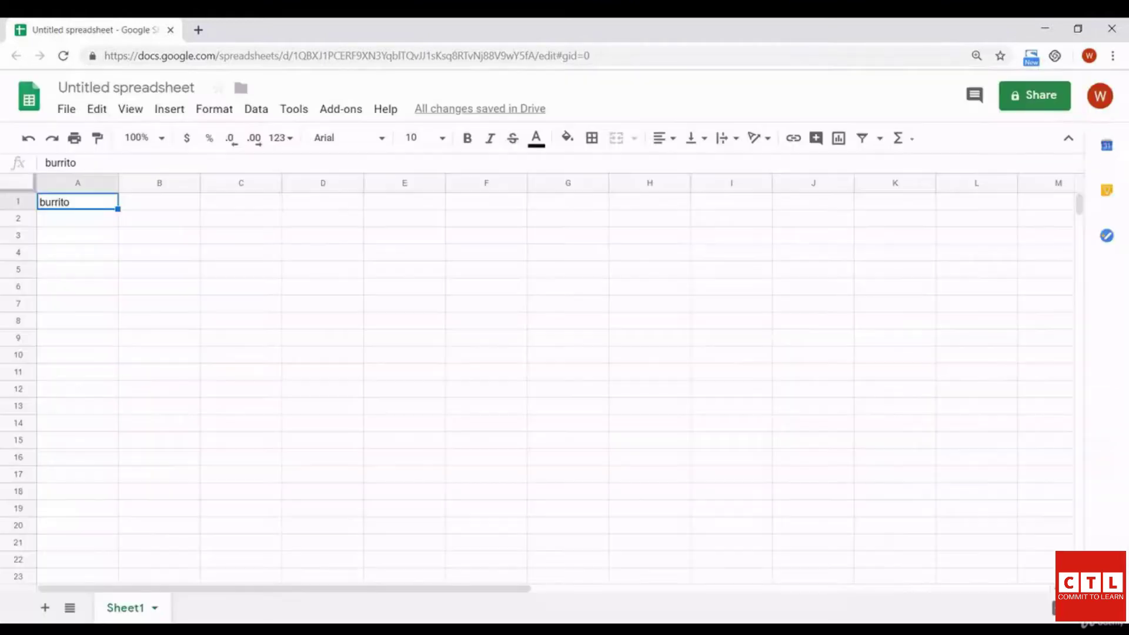
# Enter "taco" in cell B1, "nachos" in C1 and "pie" in A2
pyautogui.click(160, 202)
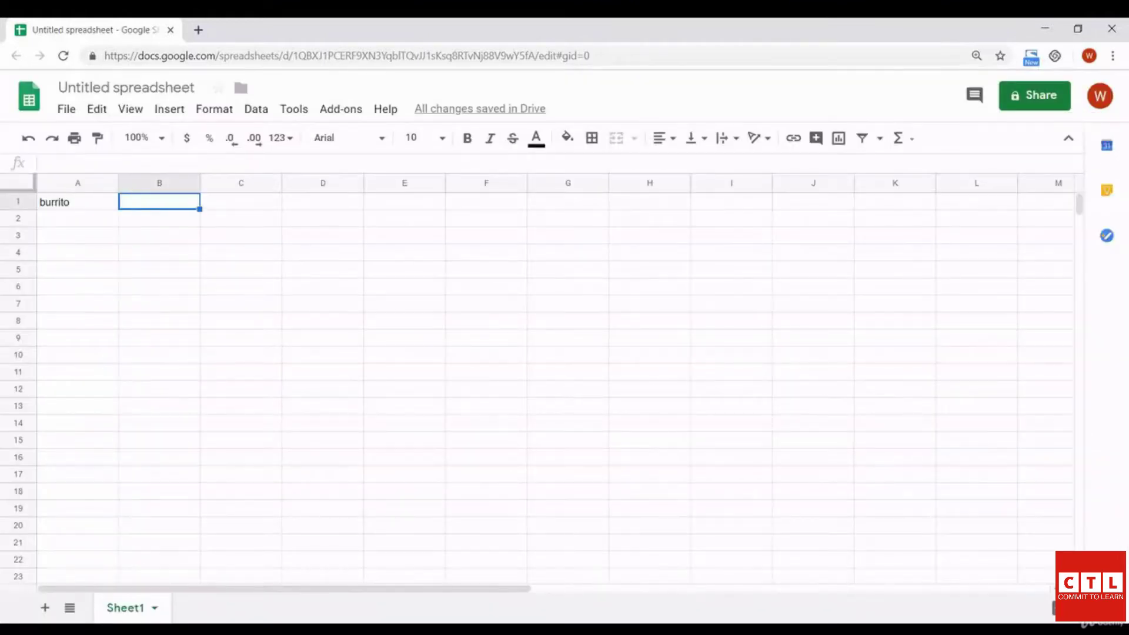
pyautogui.write('taco')
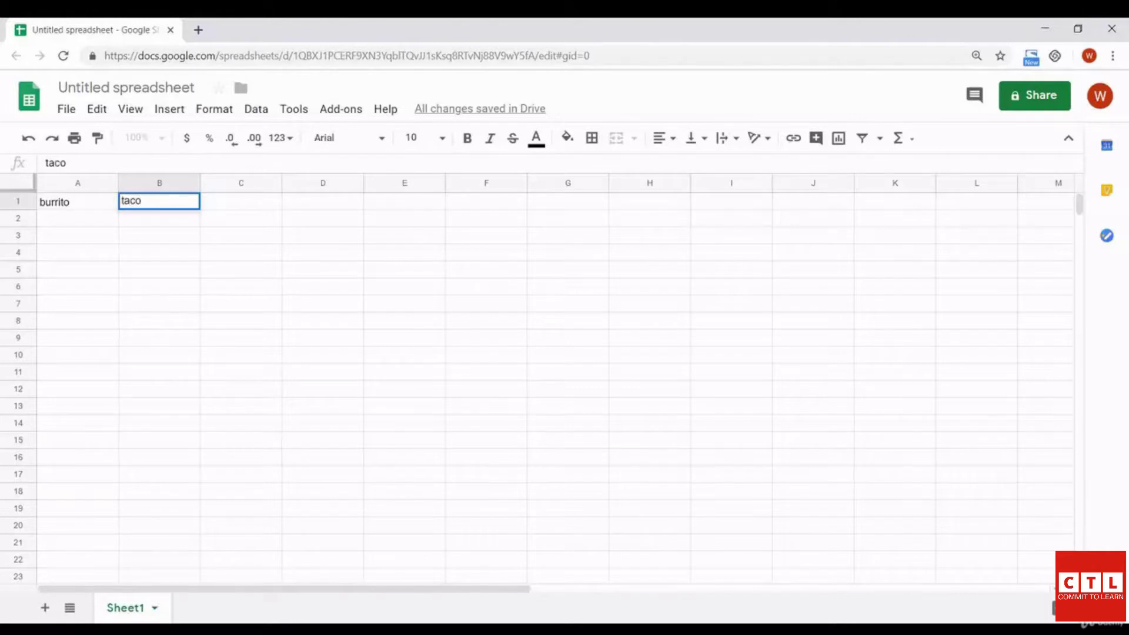
pyautogui.press('Tab')
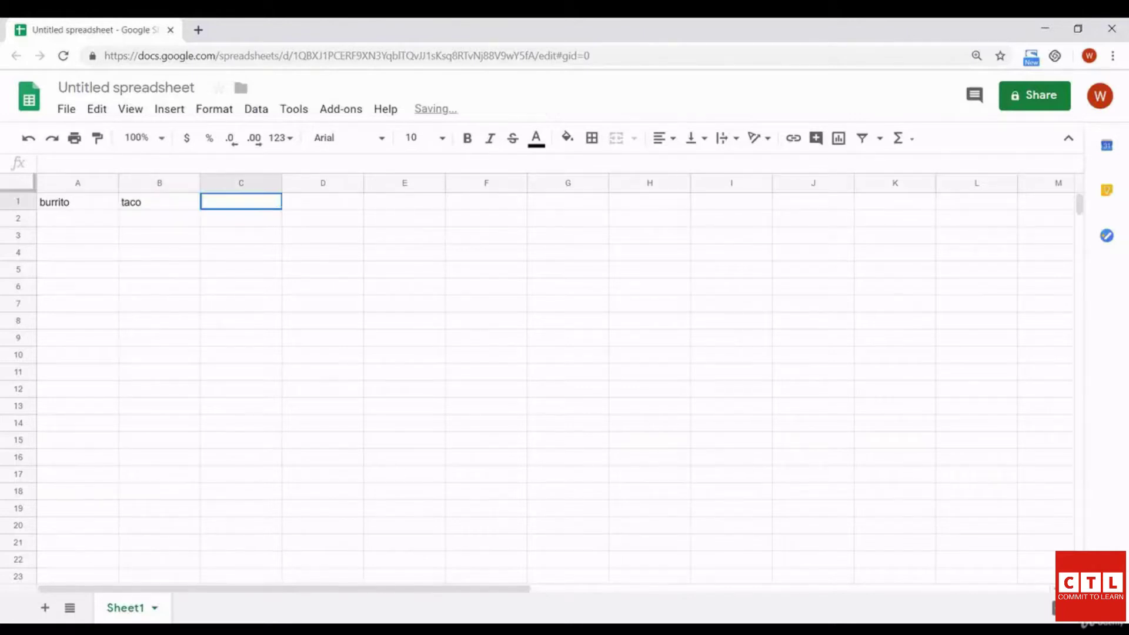
pyautogui.write('na')
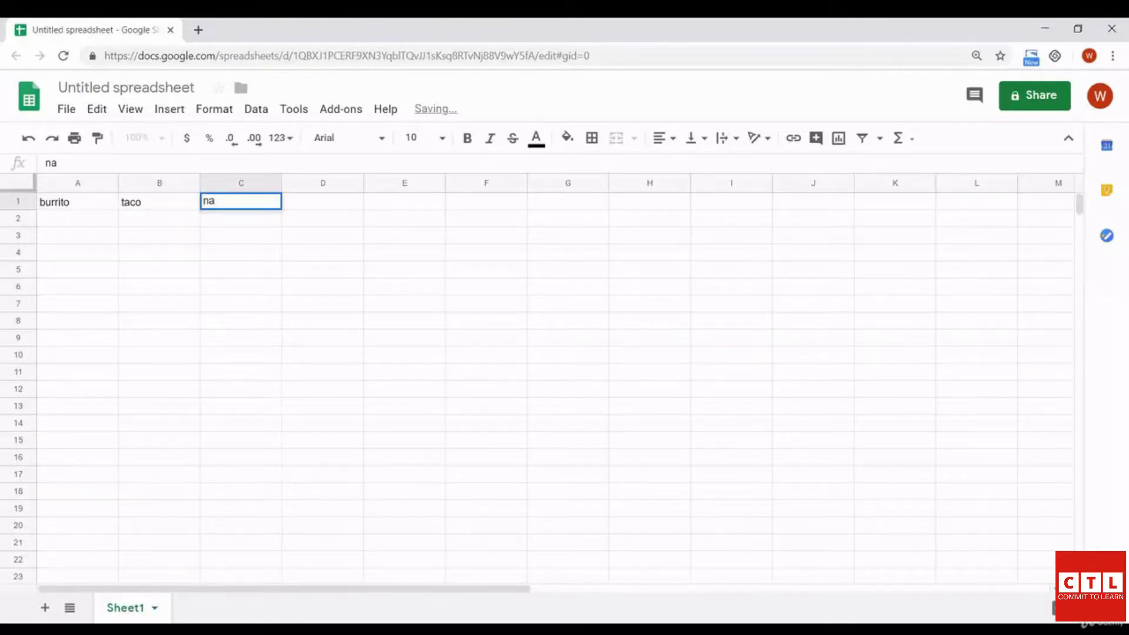
pyautogui.write('c')
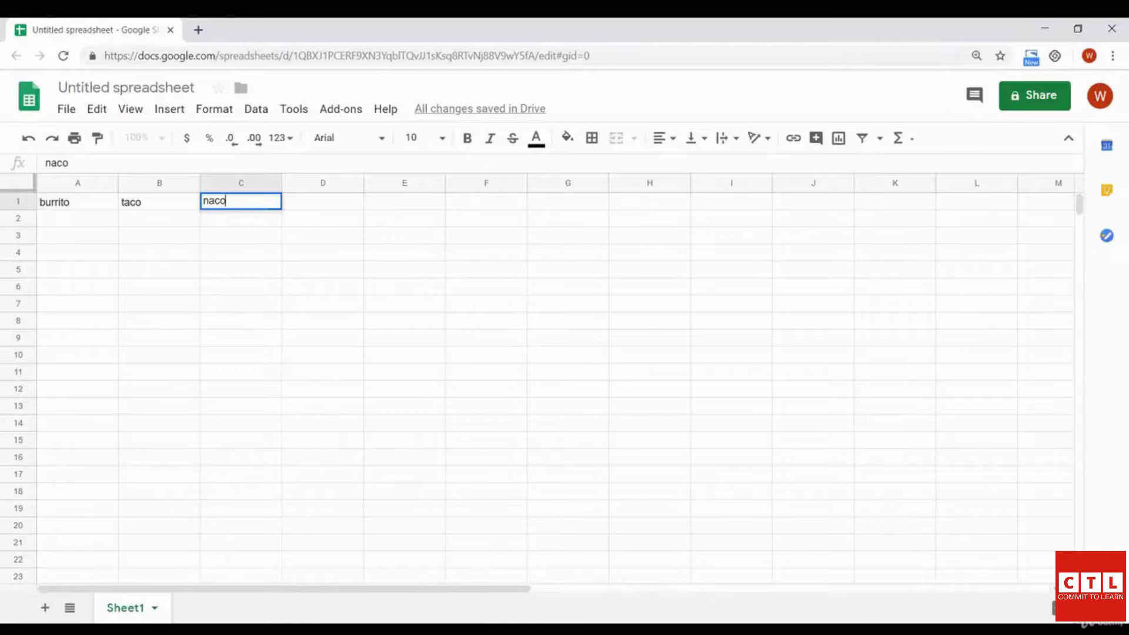
pyautogui.write('hos')
pyautogui.press('Return')
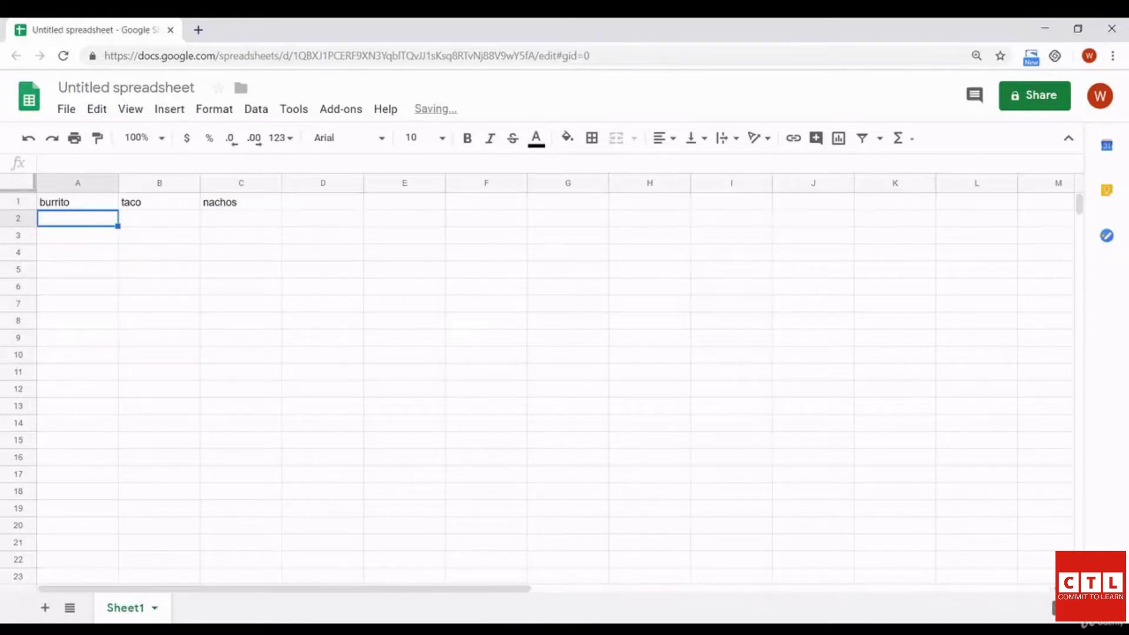
pyautogui.write('pie')
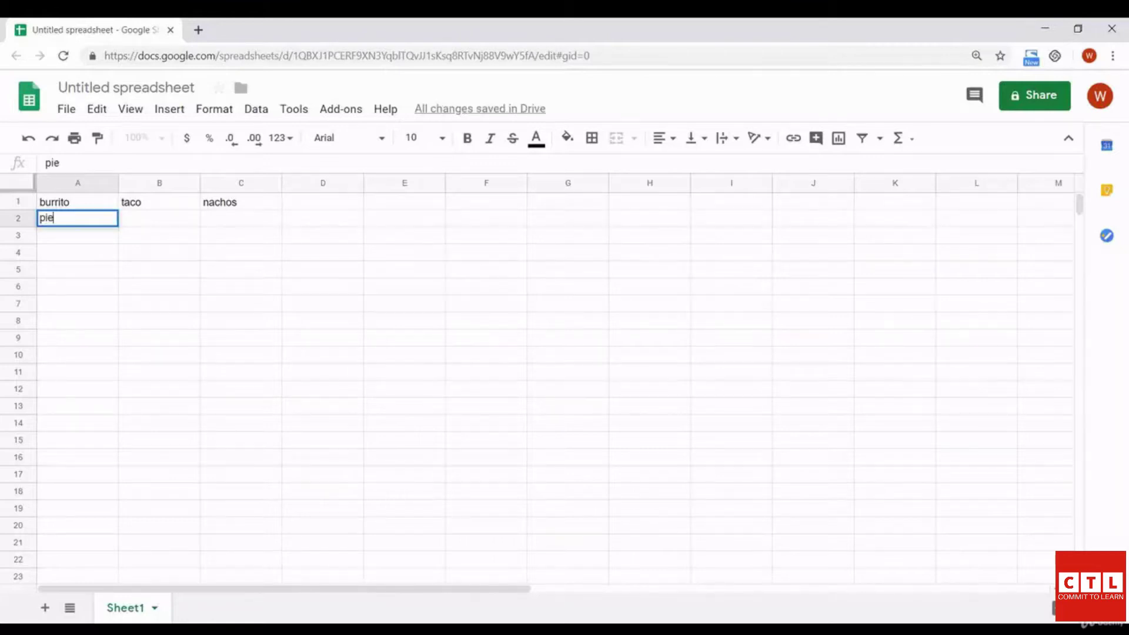
pyautogui.click(77, 286)
# Select cells A1:C1 and set the print range to only the selected cells in the print settings
pyautogui.click(77, 202)
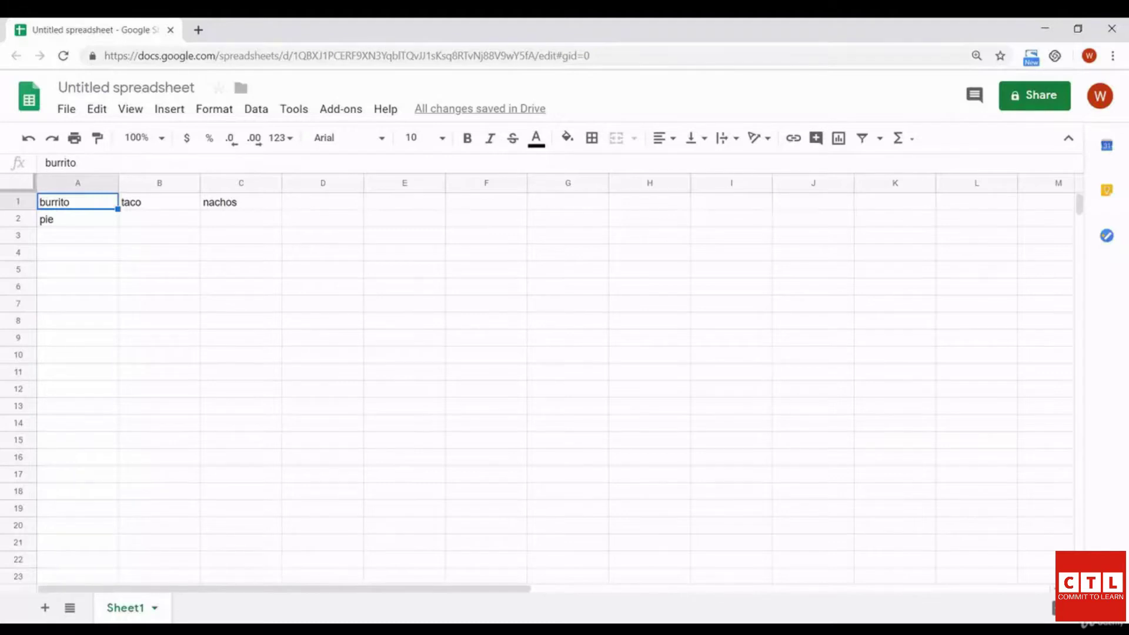
pyautogui.hotkey('ctrl', 'shift', 'Right')
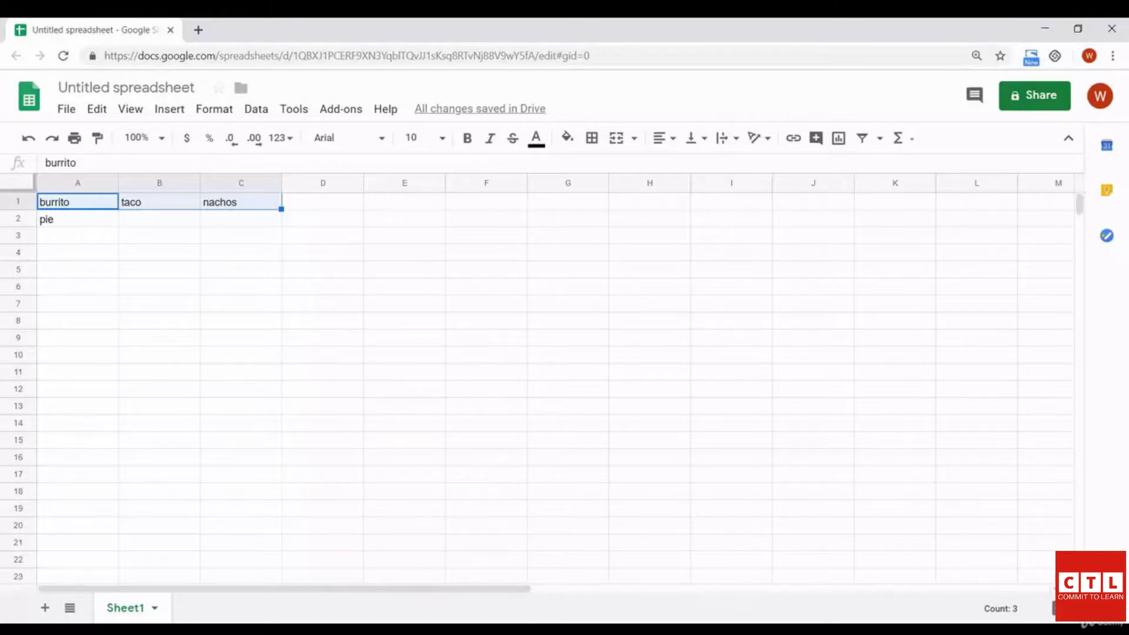
pyautogui.click(74, 138)
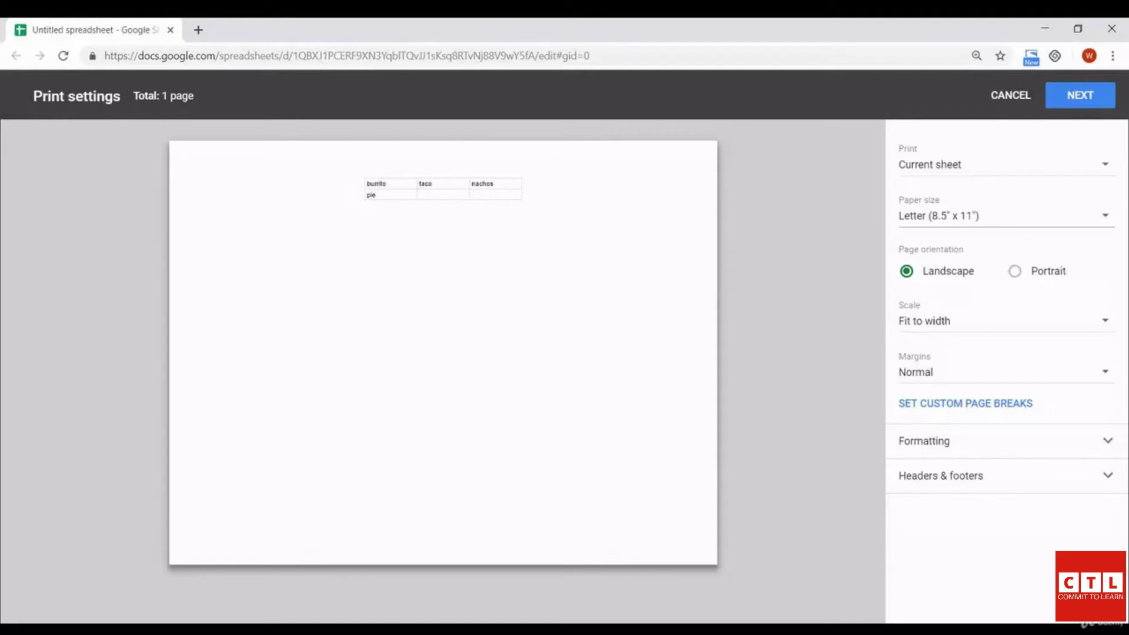
pyautogui.click(1007, 164)
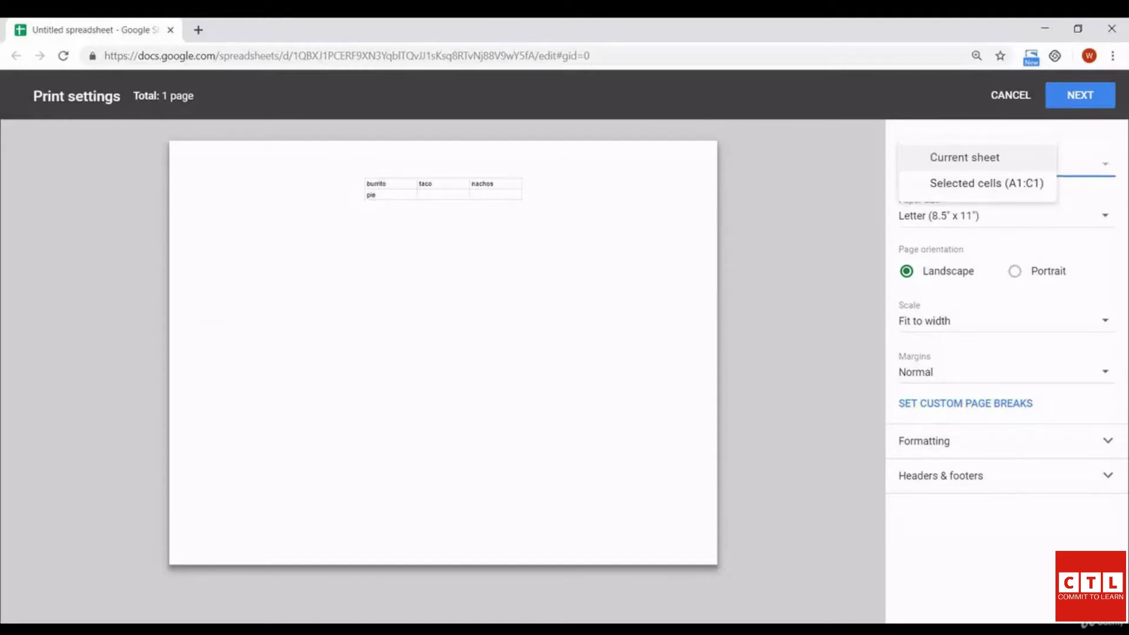
pyautogui.click(986, 183)
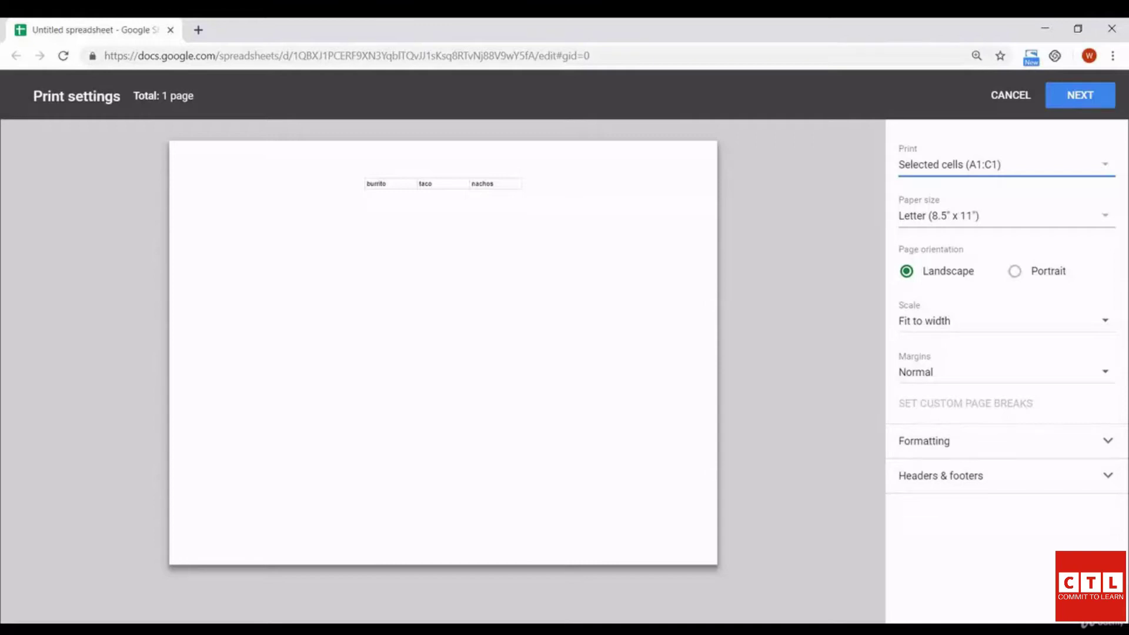
# View the available paper sizes, and try portrait page orientation before restoring landscape
pyautogui.click(1006, 216)
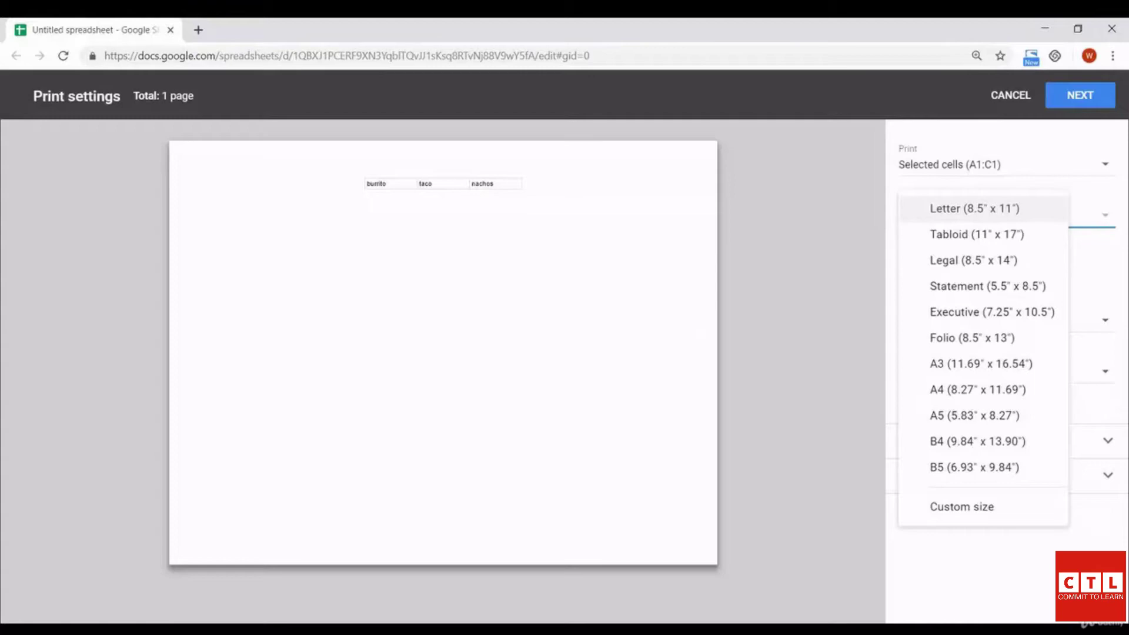
pyautogui.press('Escape')
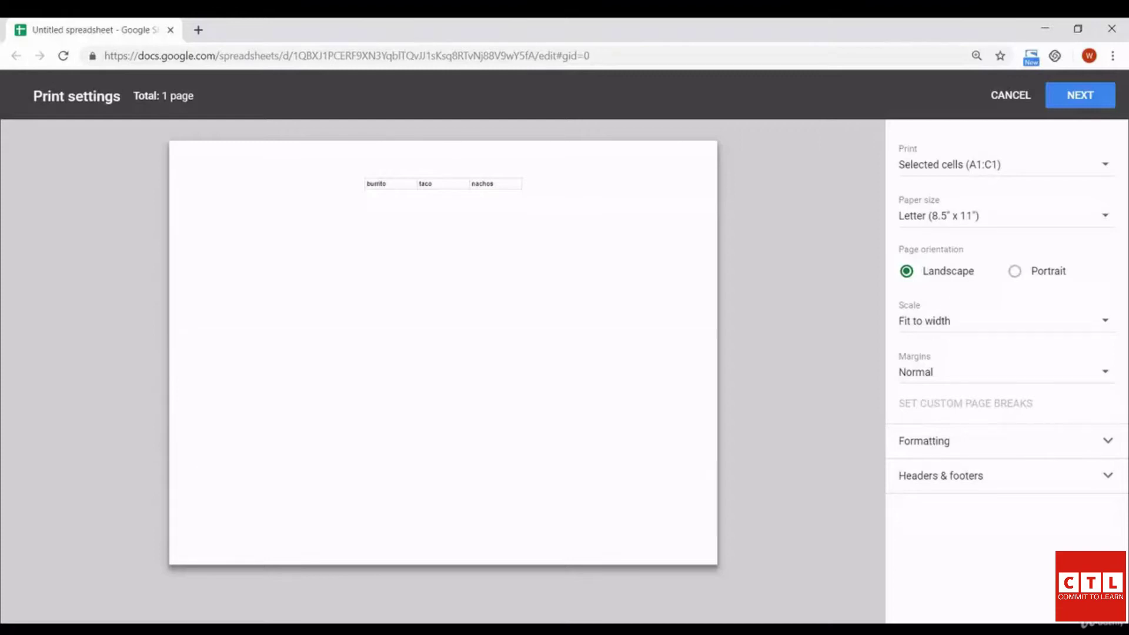
pyautogui.click(1015, 271)
pyautogui.click(907, 271)
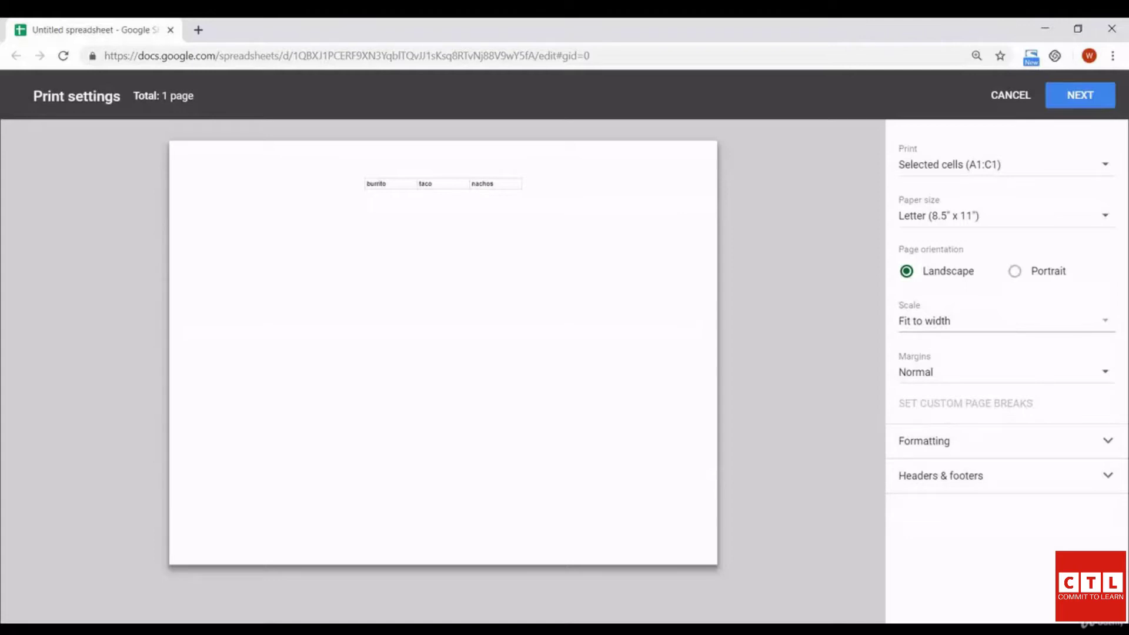
# Review the print scale options, keep Fit to width, and leave the print settings without printing
pyautogui.click(1007, 321)
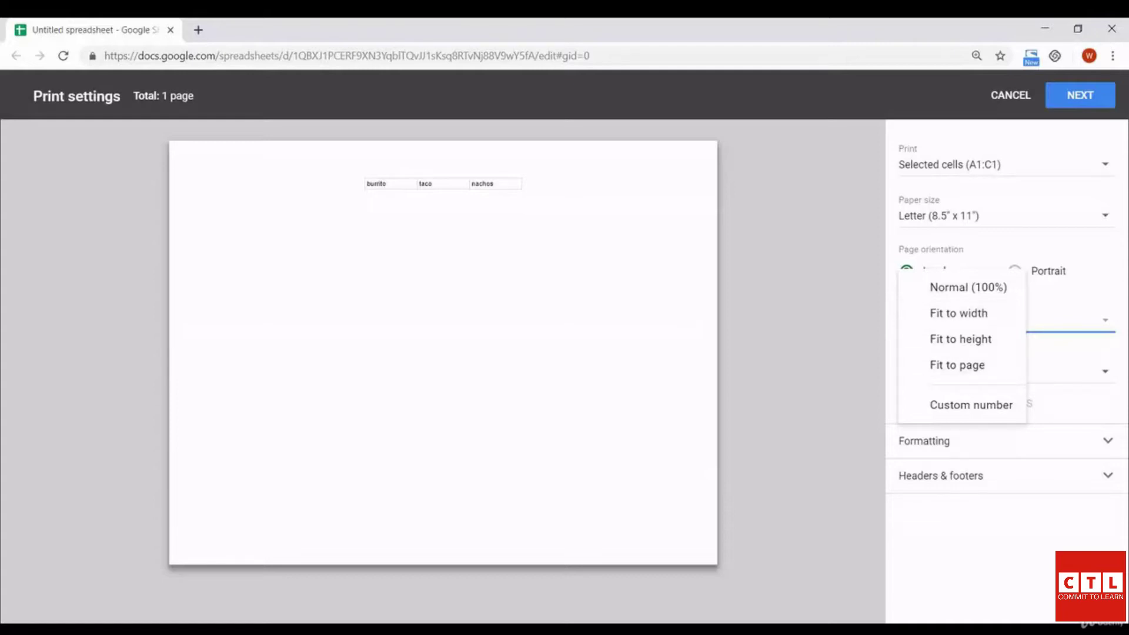
pyautogui.click(958, 312)
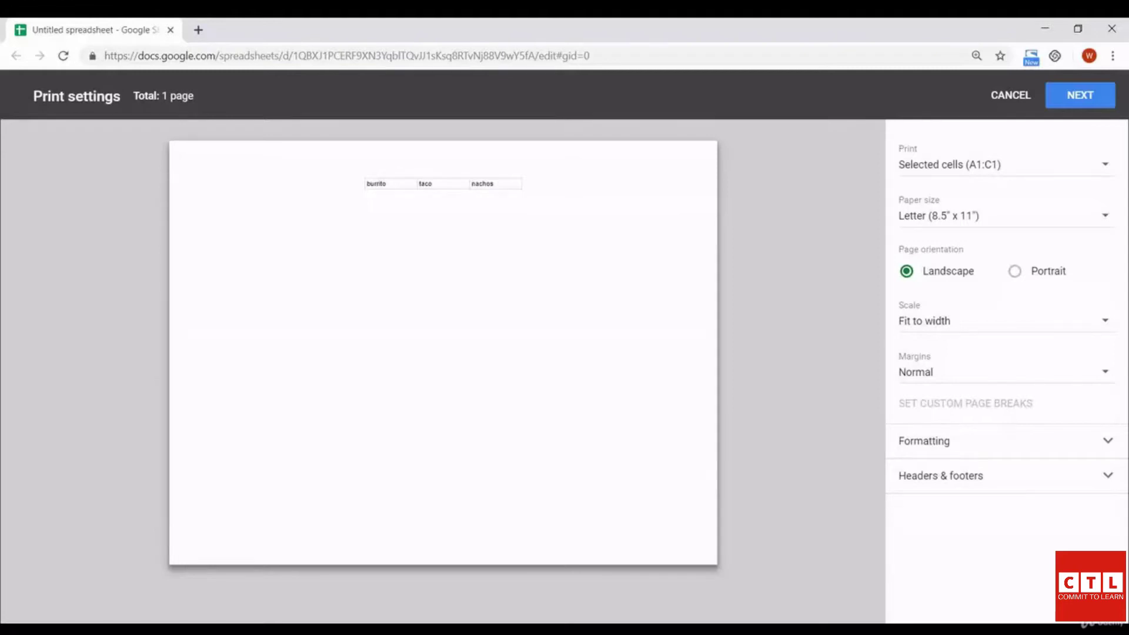
pyautogui.click(1010, 96)
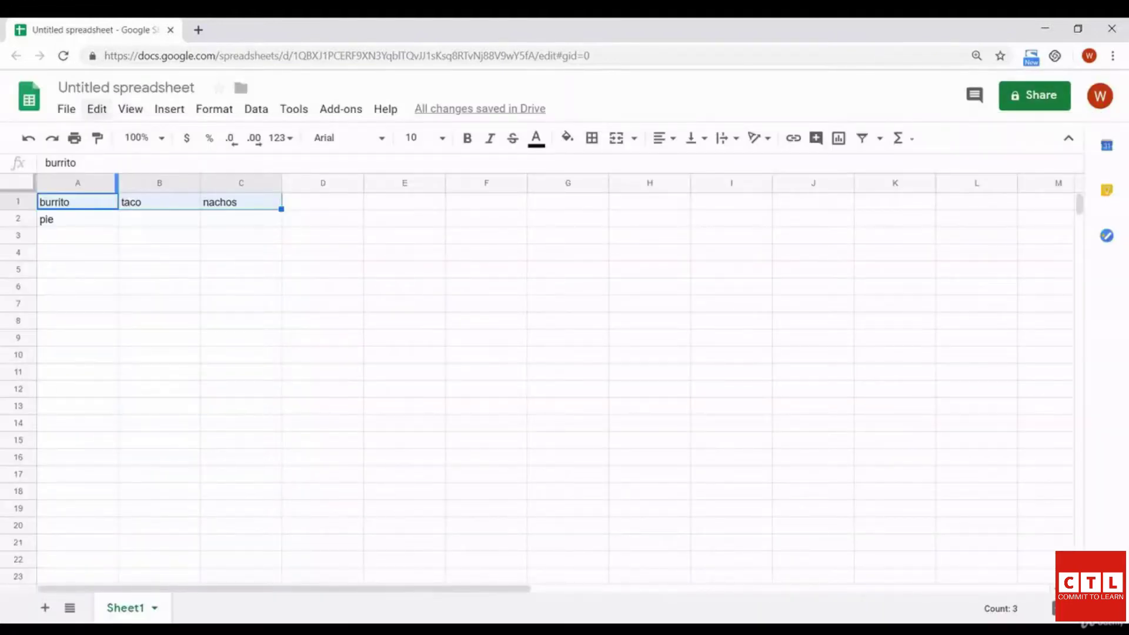
# Reopen the print settings and try Narrow and Wide page margins for the current sheet
pyautogui.click(74, 138)
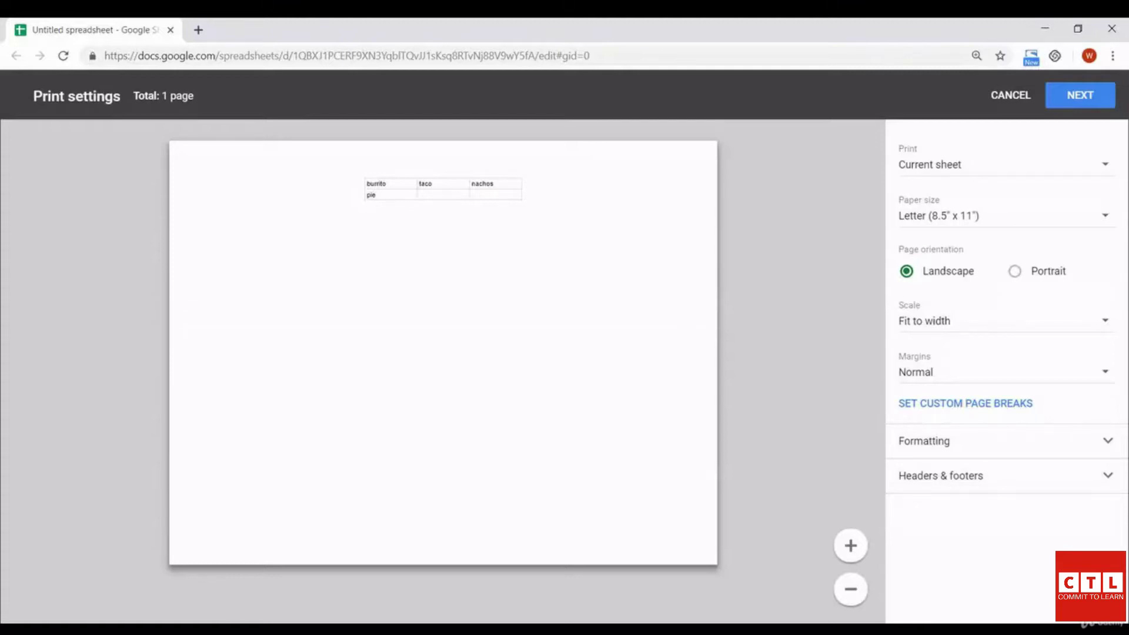
pyautogui.click(1006, 373)
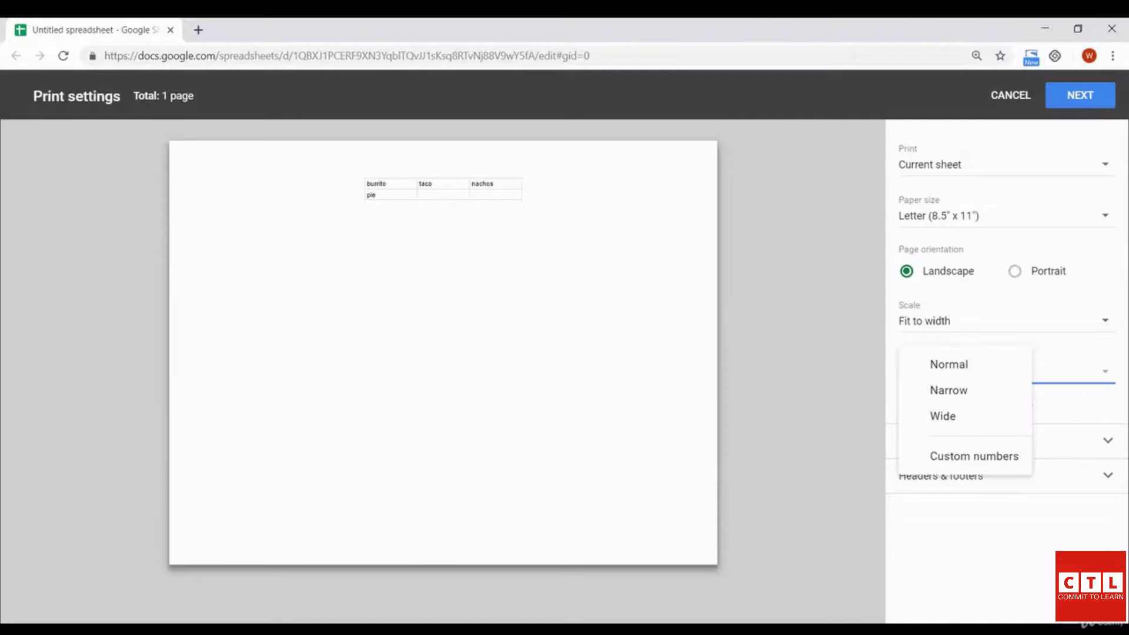
pyautogui.click(948, 390)
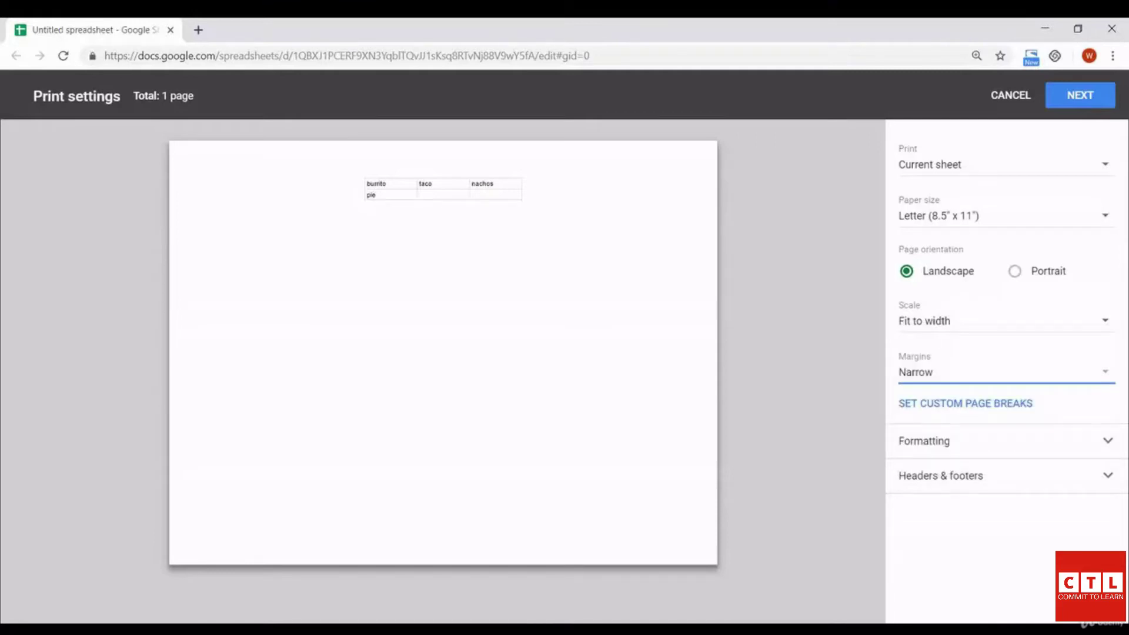
pyautogui.click(941, 372)
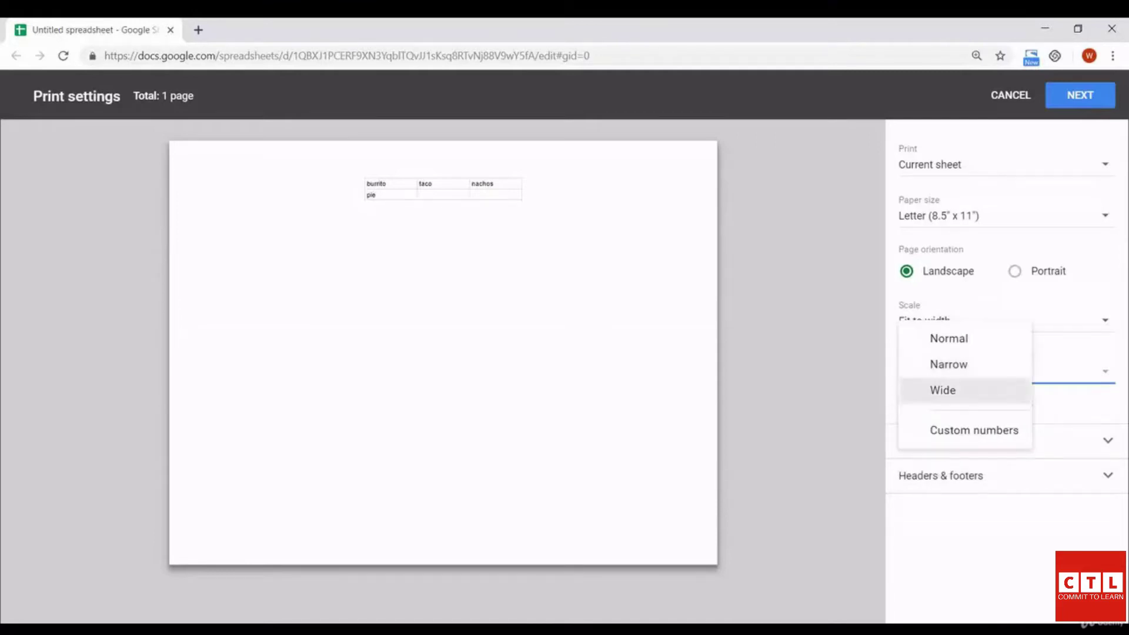
pyautogui.click(941, 391)
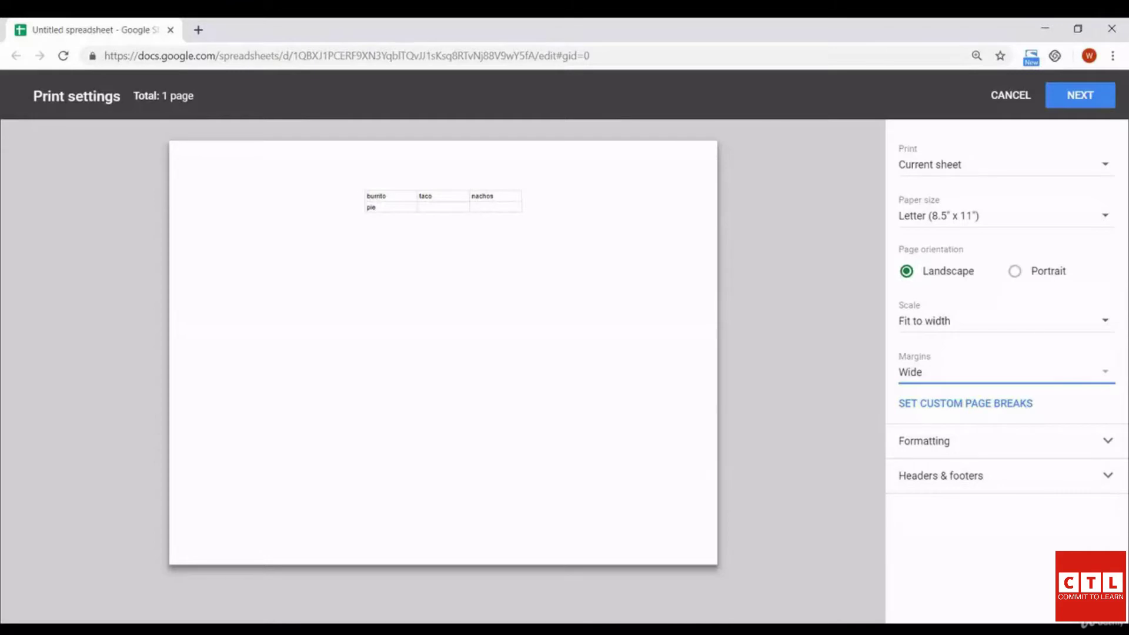
# Switch the printed gridlines off and on in the formatting options, and cancel the print setup
pyautogui.click(1108, 441)
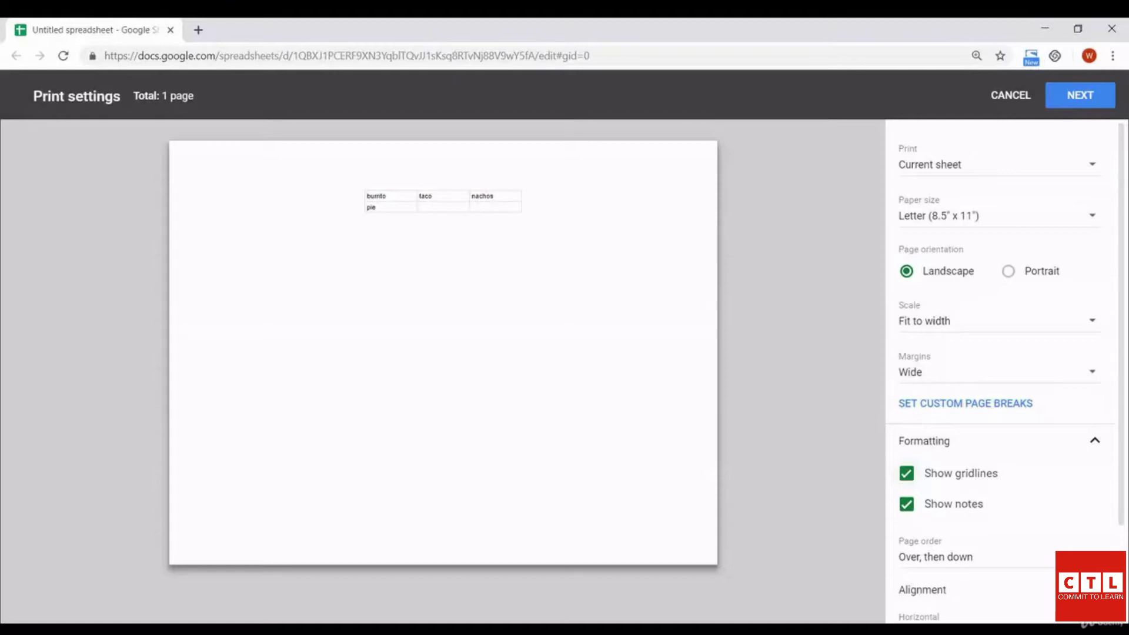
pyautogui.click(906, 474)
pyautogui.click(907, 474)
pyautogui.click(1011, 95)
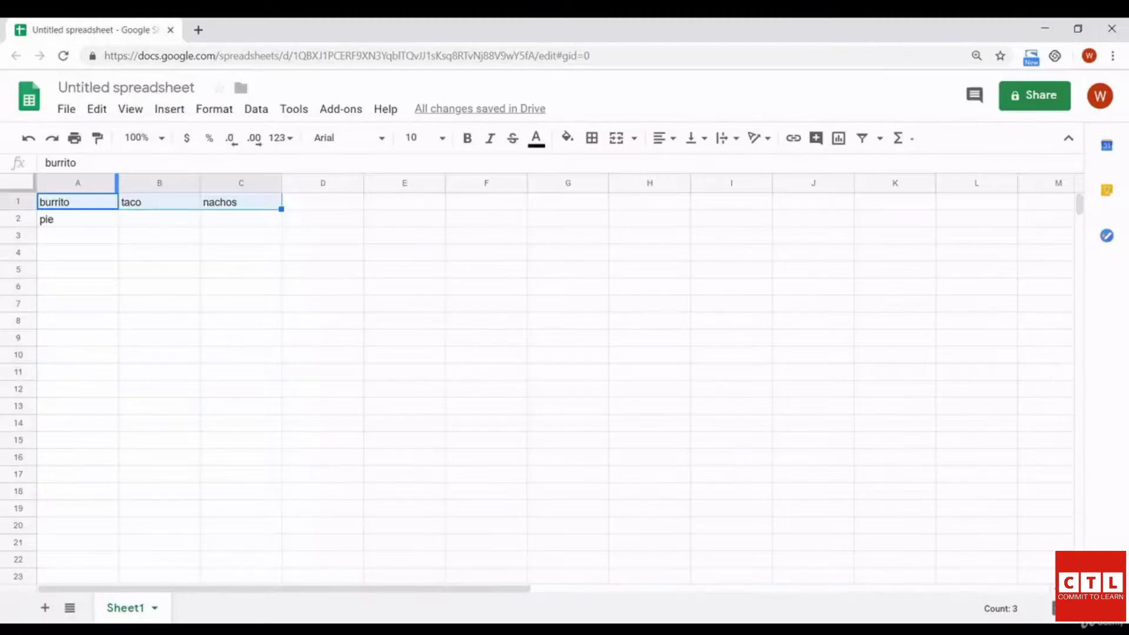
# Add a note reading "type of food" to the burrito cell A1 and display it
pyautogui.click(322, 269)
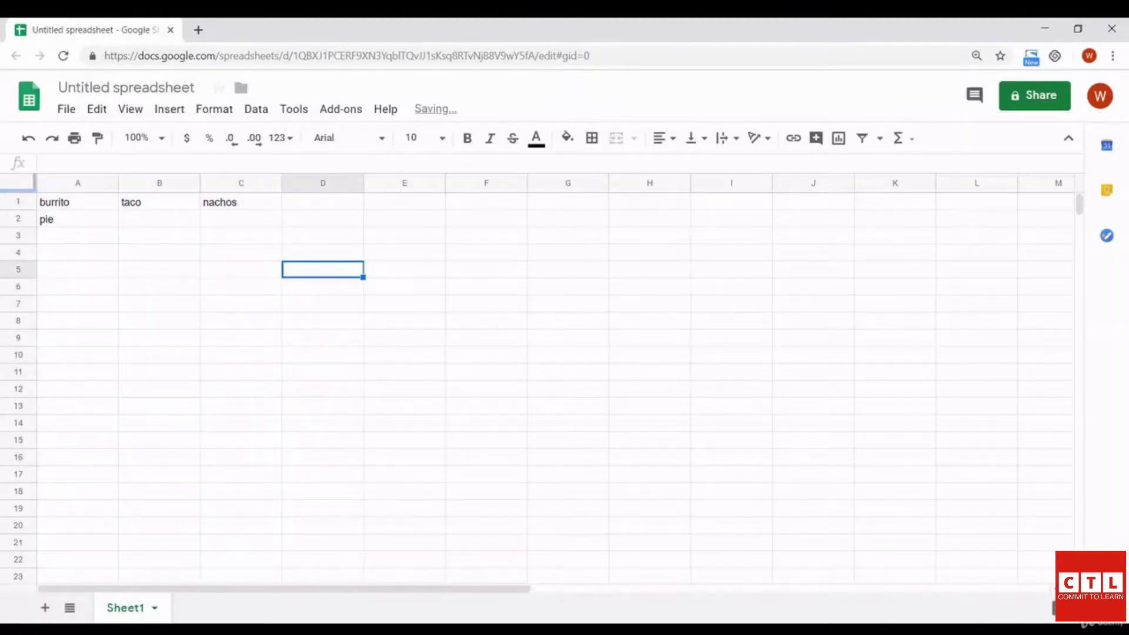
pyautogui.click(77, 202)
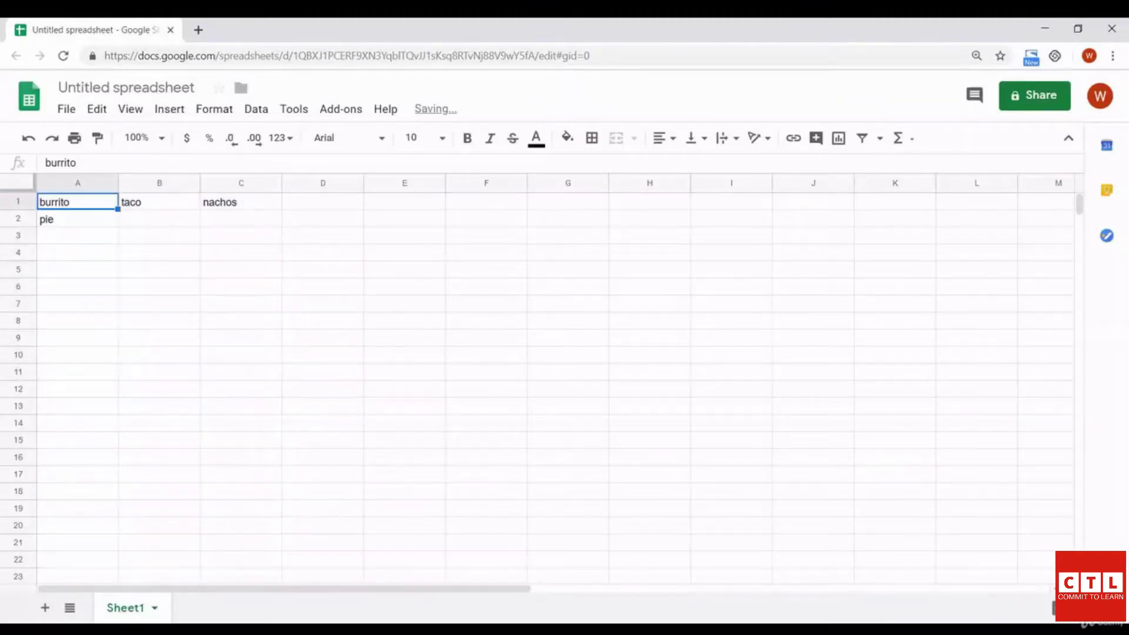
pyautogui.click(169, 109)
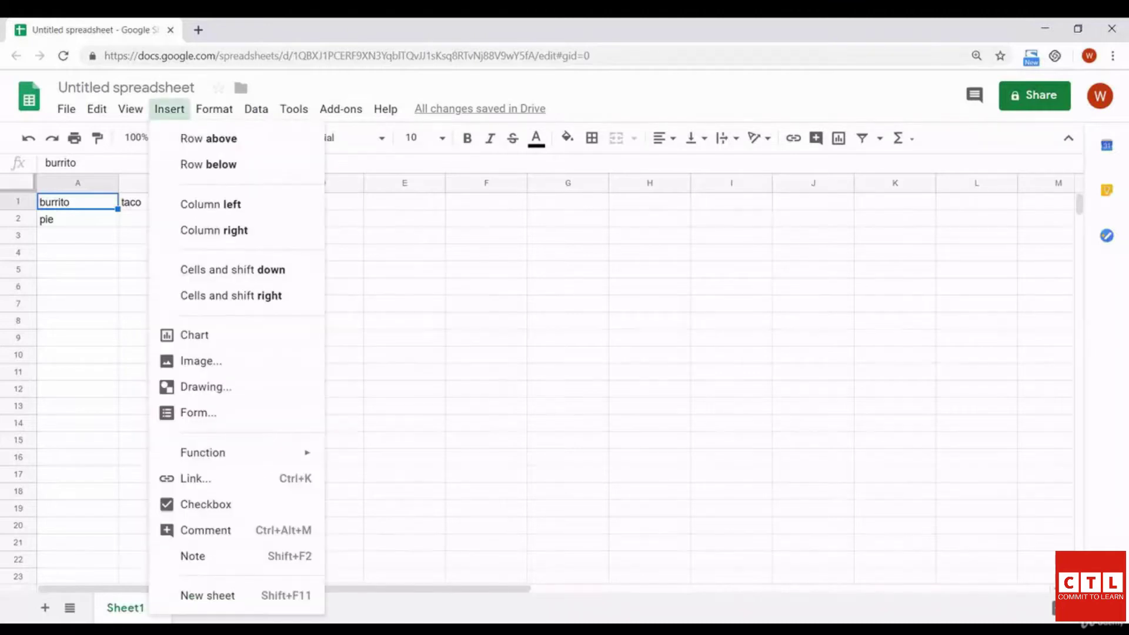
pyautogui.click(194, 555)
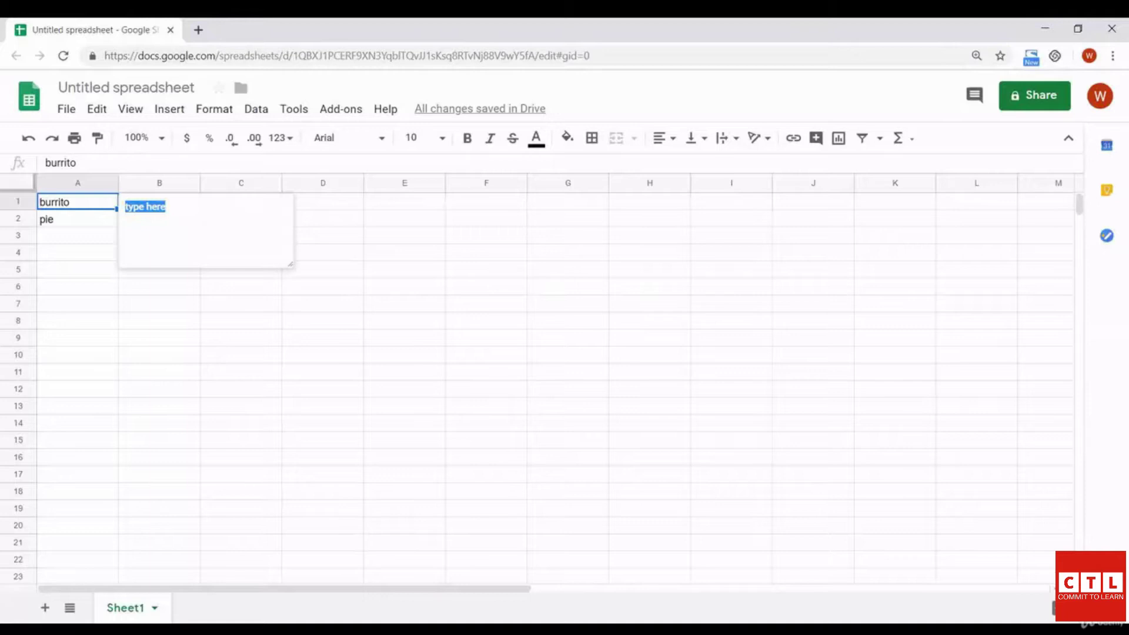
pyautogui.write('type of food')
pyautogui.click(160, 406)
pyautogui.moveTo(77, 201)
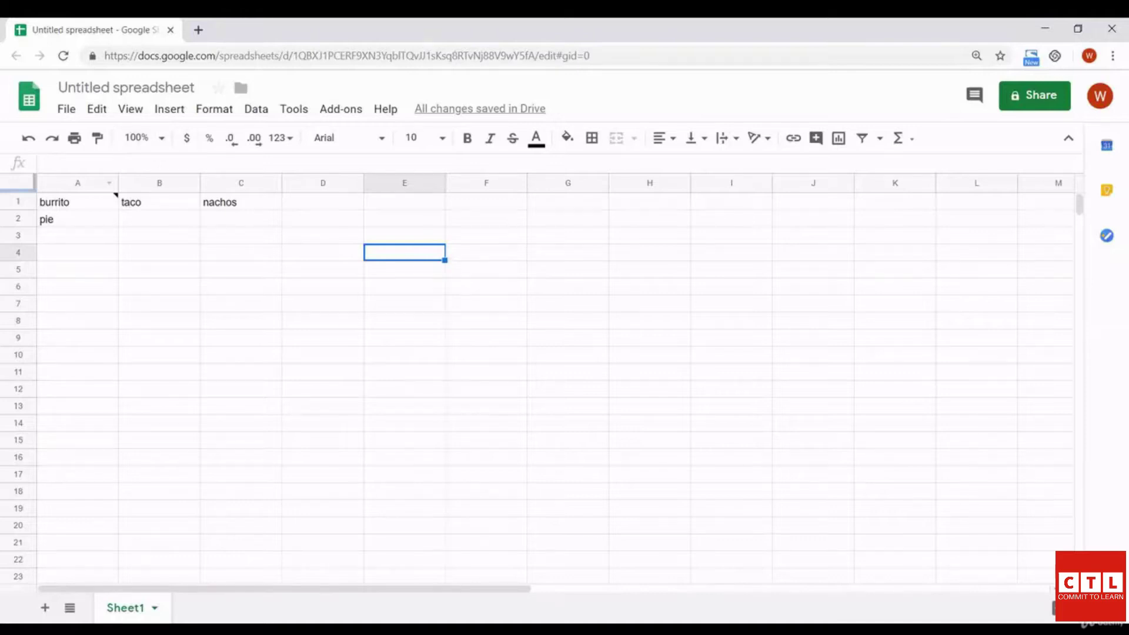
pyautogui.moveTo(88, 202)
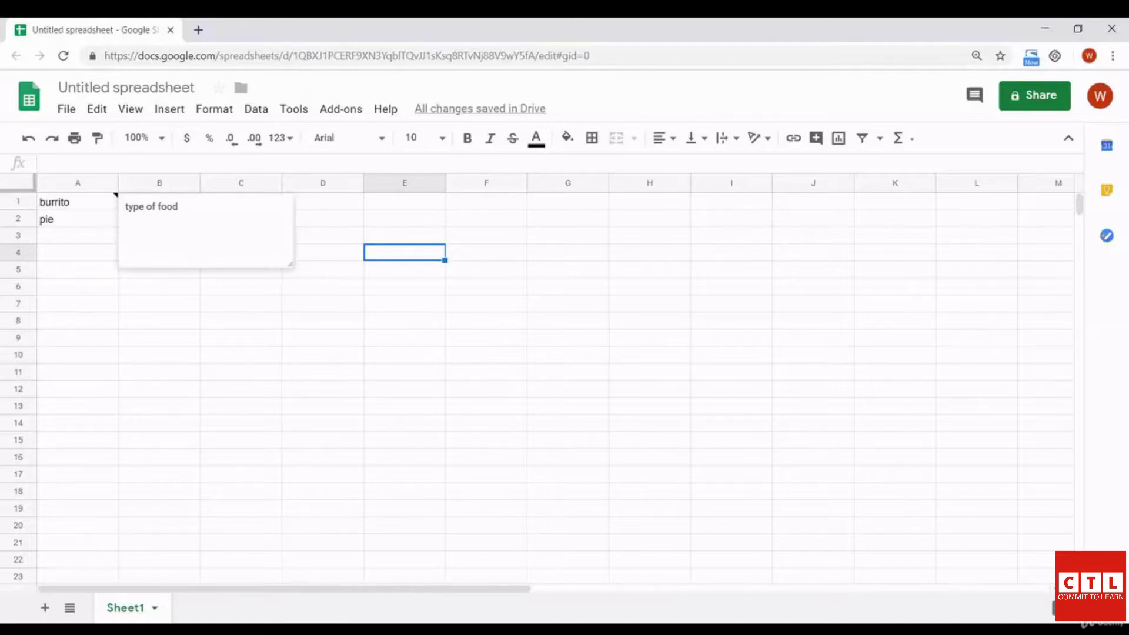
# Delete the whole text of the note on cell A1 to remove the note
pyautogui.hotkey('shift', 'Left')
pyautogui.hotkey('shift', 'Left')
pyautogui.hotkey('shift', 'Left')
pyautogui.hotkey('shift', 'Left')
pyautogui.hotkey('shift', 'Left')
pyautogui.hotkey('shift', 'Left')
pyautogui.hotkey('shift', 'Left')
pyautogui.hotkey('shift', 'Left')
pyautogui.hotkey('shift', 'Left')
pyautogui.hotkey('shift', 'Left')
pyautogui.hotkey('shift', 'Left')
pyautogui.hotkey('shift', 'Left')
pyautogui.press('BackSpace')
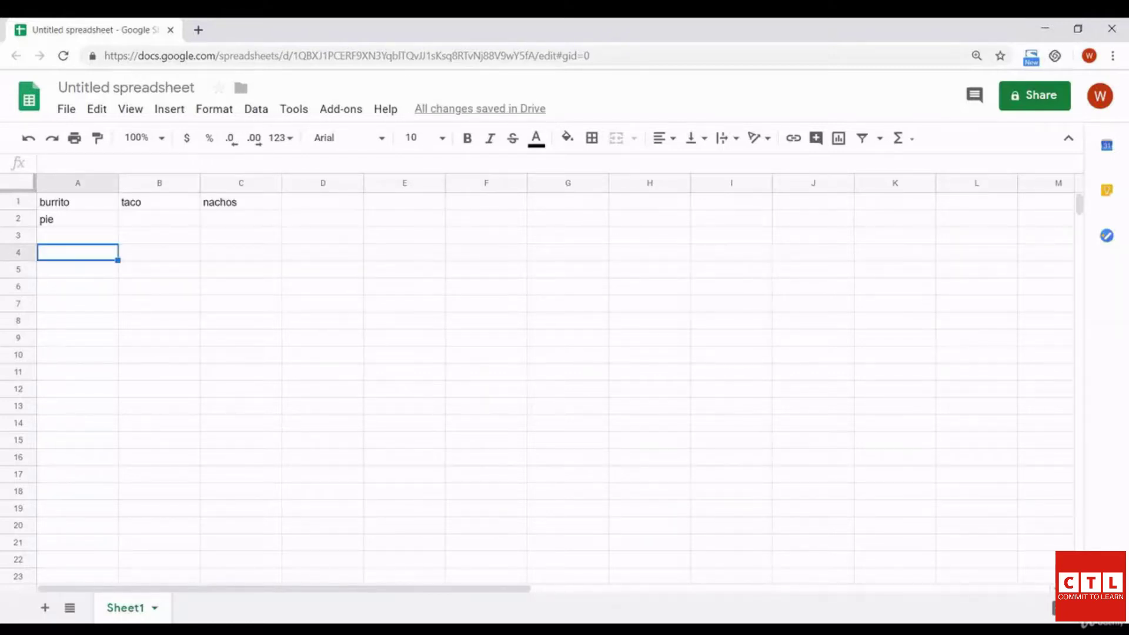
# Insert a new note reading "note" on the burrito cell A1
pyautogui.click(78, 202)
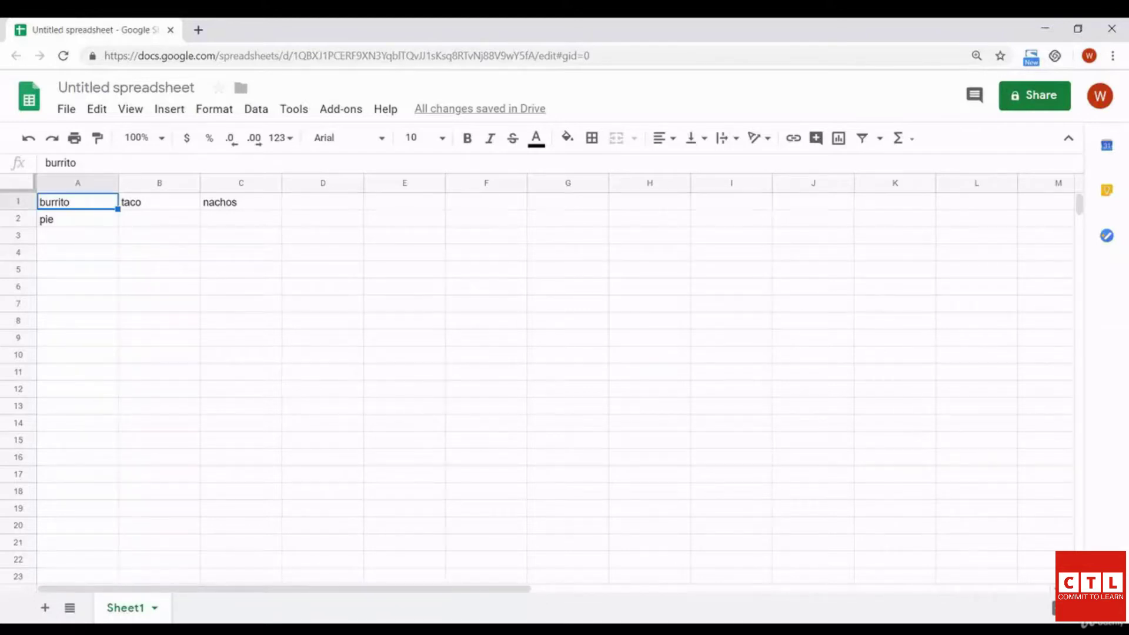
pyautogui.click(170, 109)
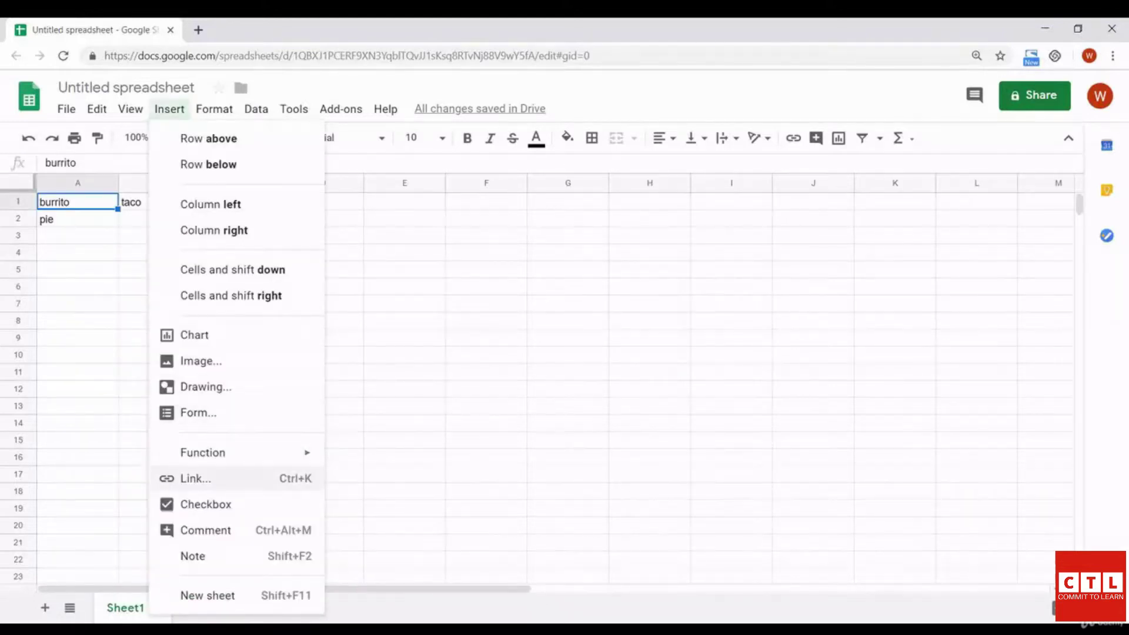
pyautogui.click(193, 556)
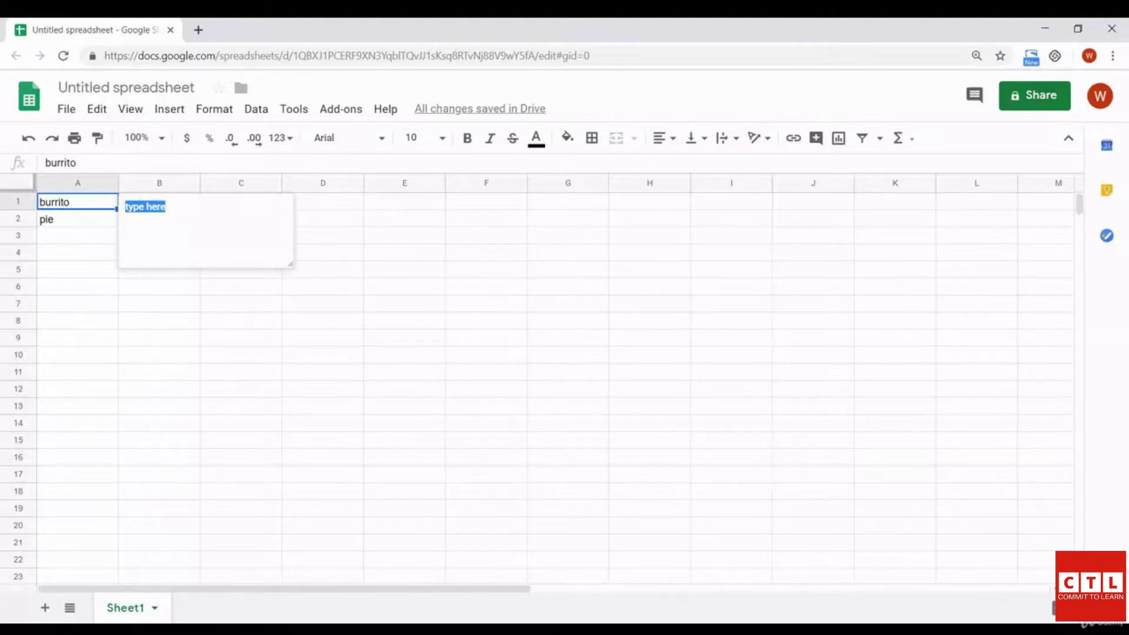
pyautogui.write('note')
pyautogui.click(241, 457)
pyautogui.moveTo(88, 202)
# Reopen the print settings, expand the formatting options, and examine how the A1 note prints with Show notes enabled
pyautogui.hotkey('ctrl', 'p')
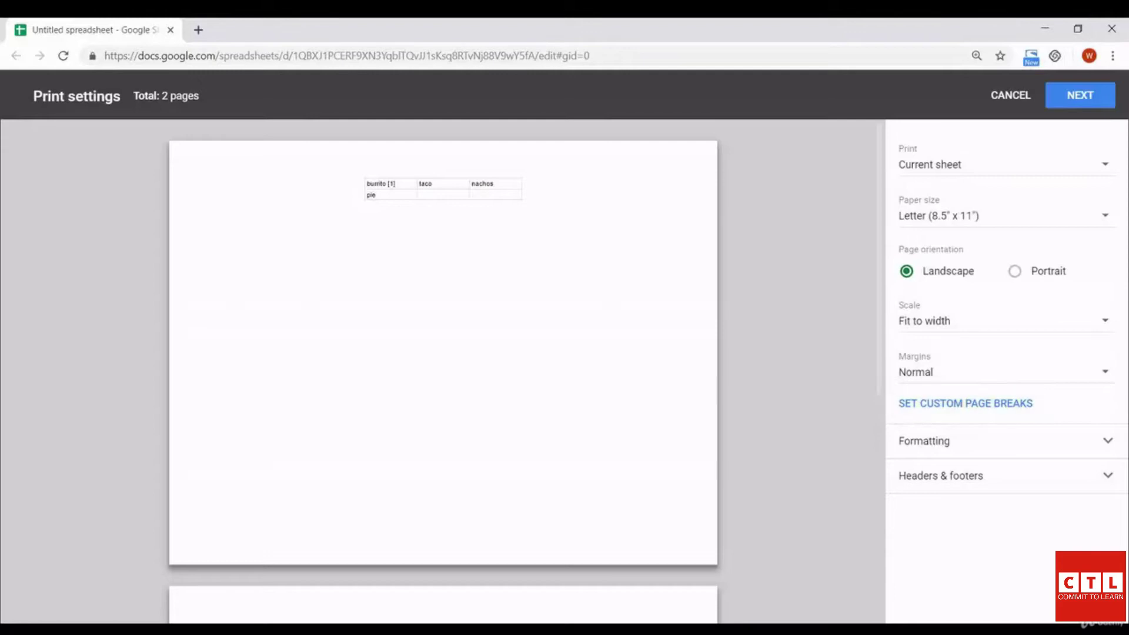
pyautogui.click(940, 441)
pyautogui.scroll(-1, 1000, 441)
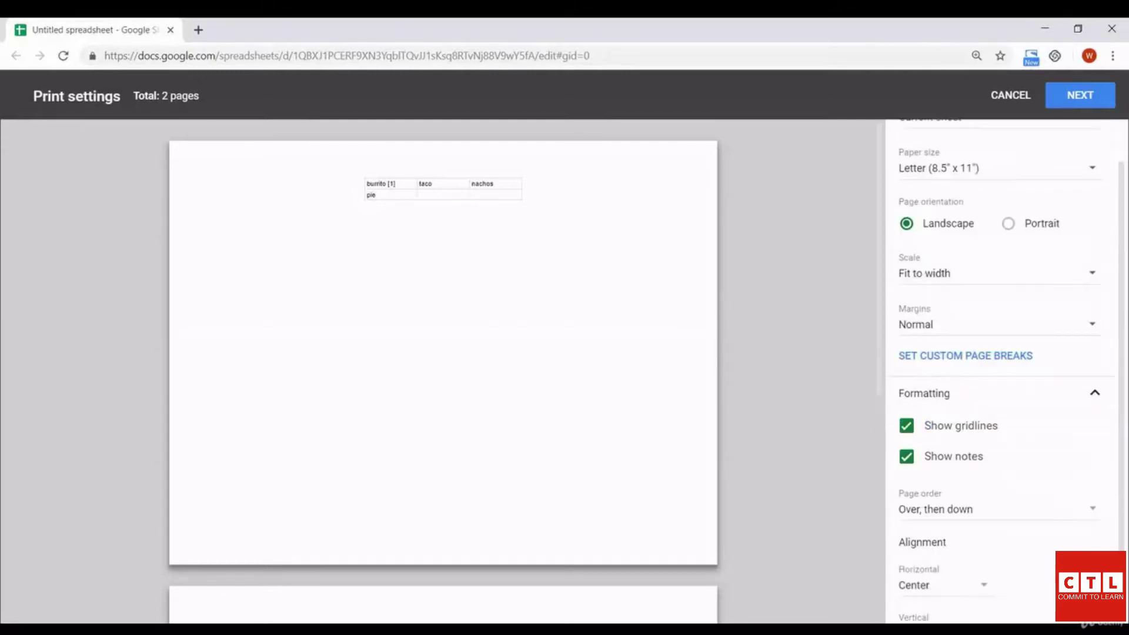
pyautogui.scroll(-2, 443, 371)
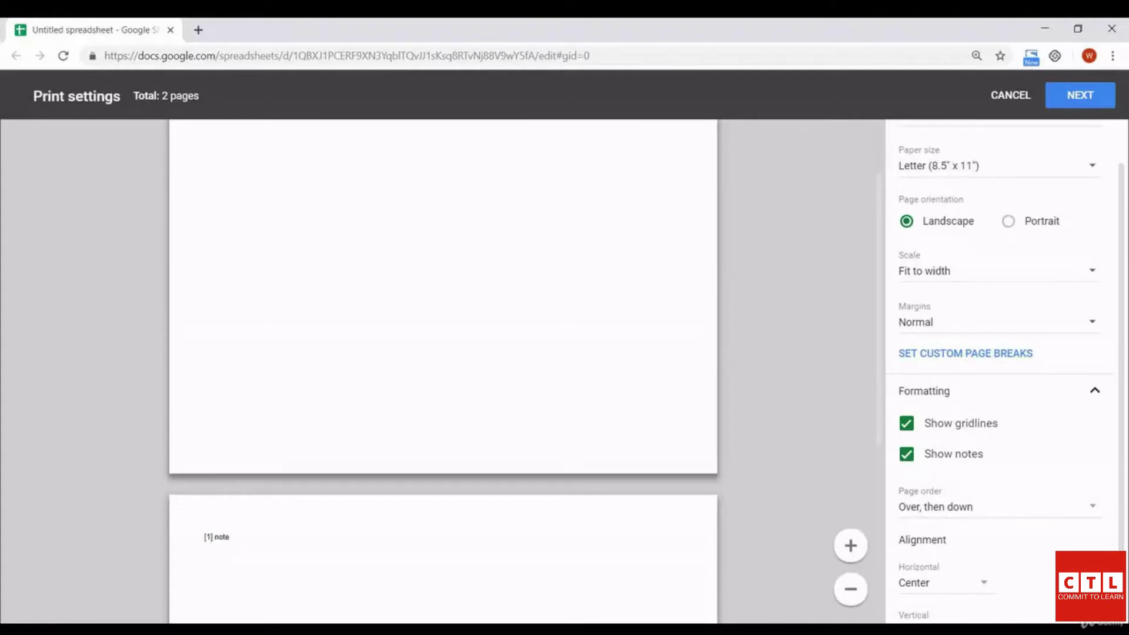
pyautogui.scroll(2, 443, 371)
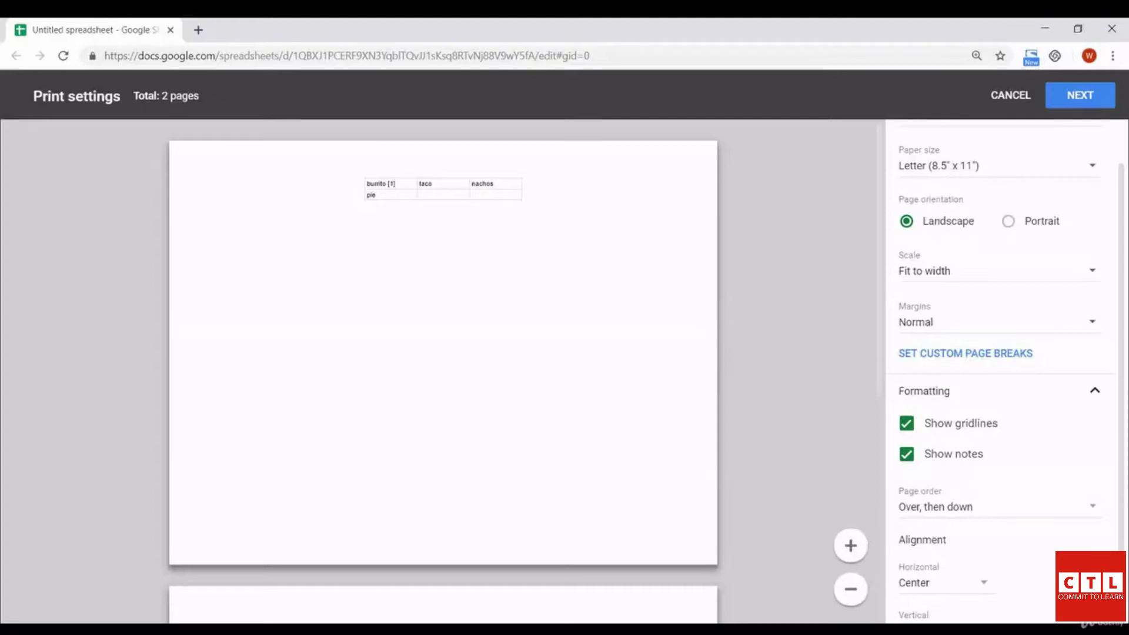
pyautogui.scroll(-3, 444, 370)
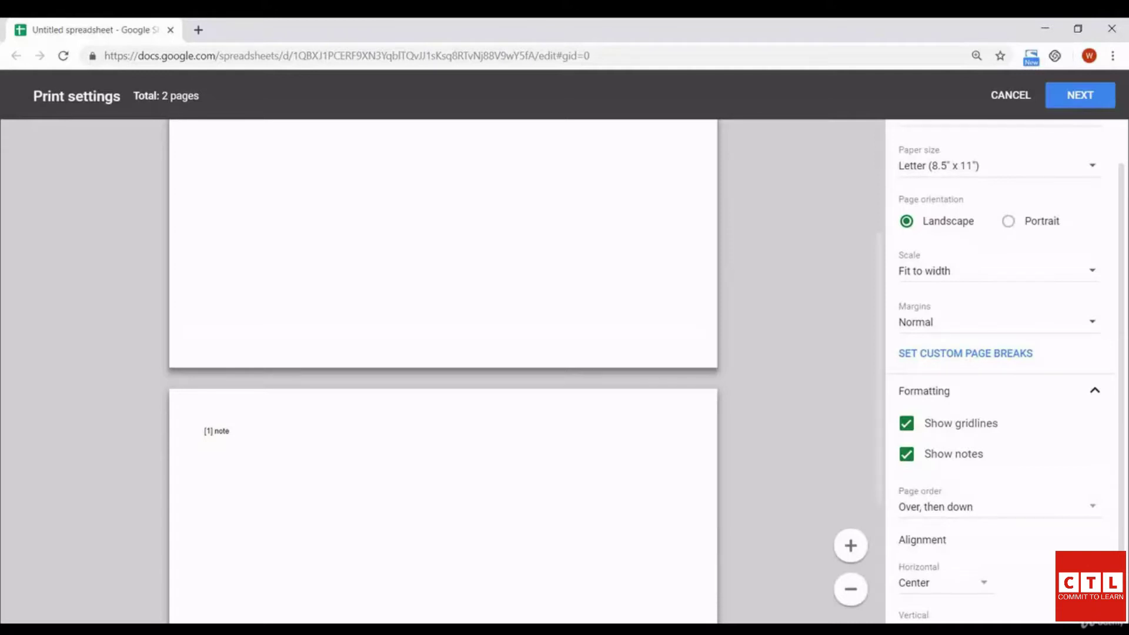
pyautogui.scroll(5, 443, 370)
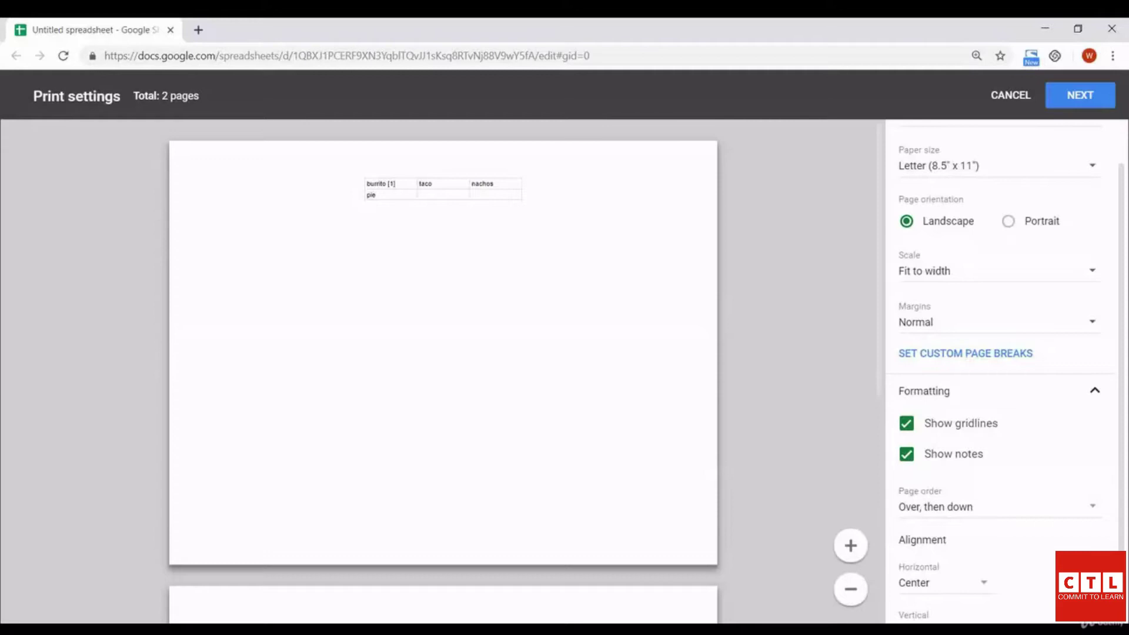
pyautogui.scroll(-7, 444, 371)
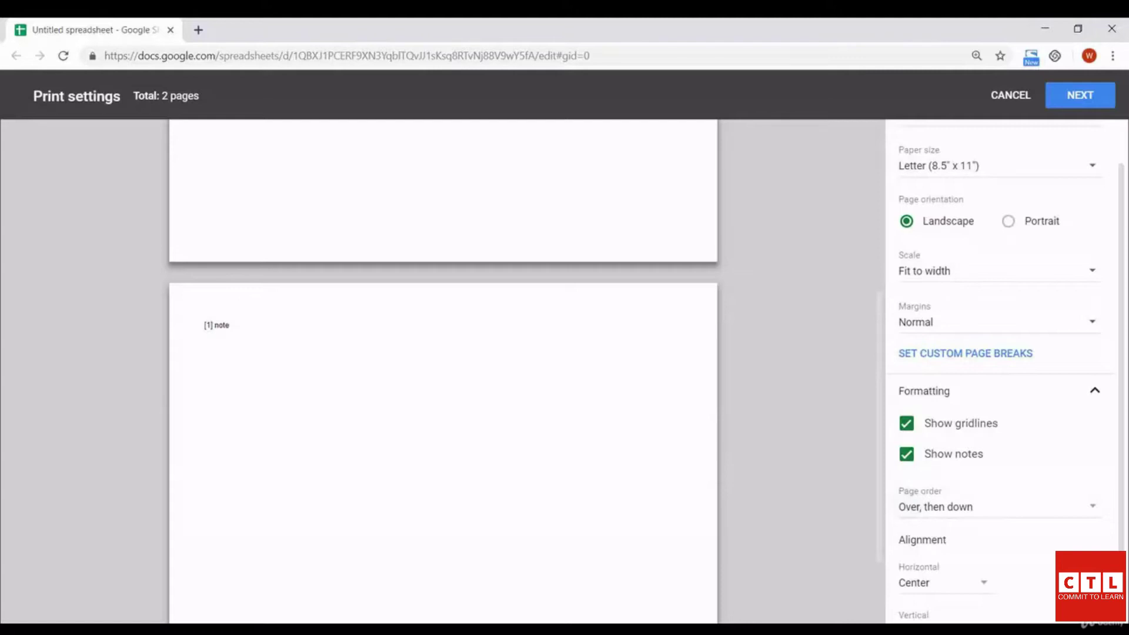
pyautogui.click(907, 453)
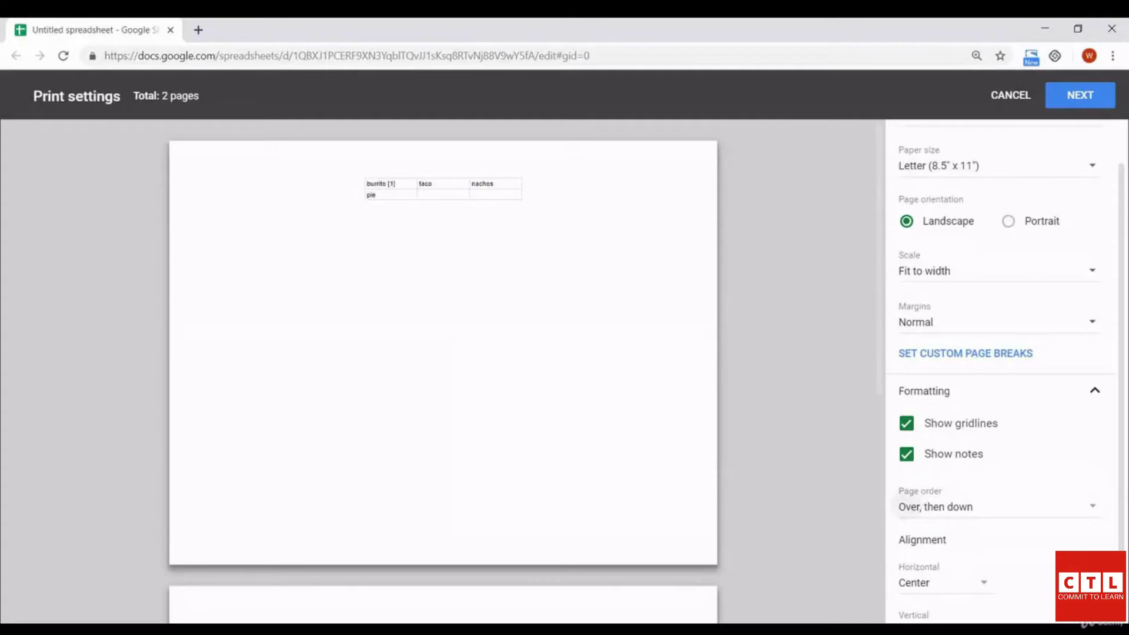
# Review the page order and the horizontal and vertical alignment choices, keeping Over, then down, Center and Top
pyautogui.scroll(-1, 1008, 371)
pyautogui.click(994, 439)
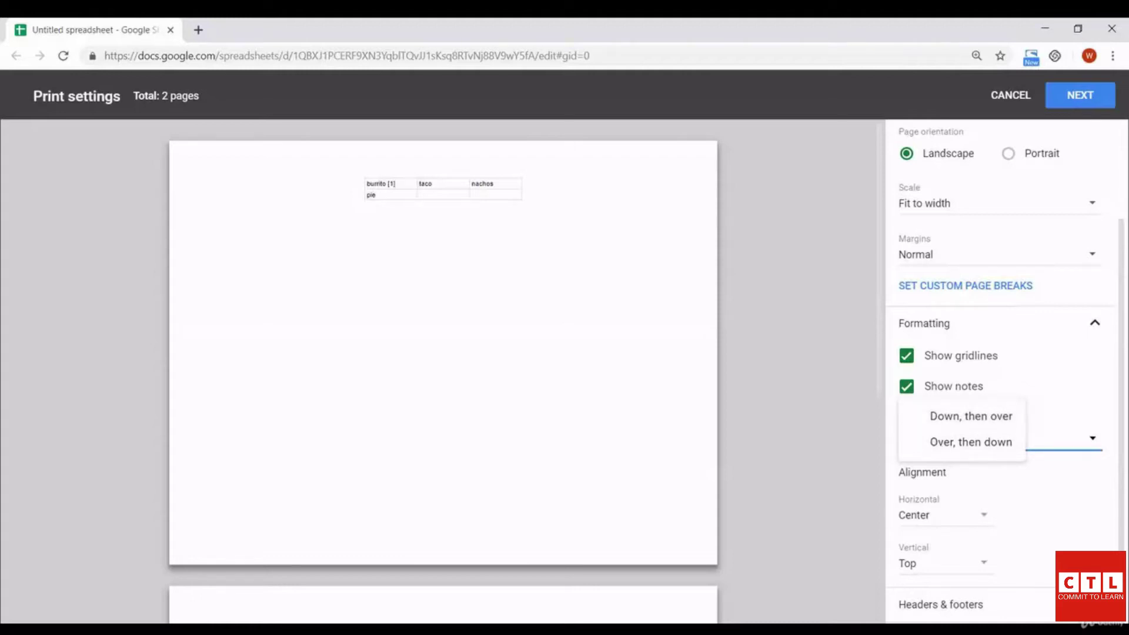
pyautogui.click(971, 442)
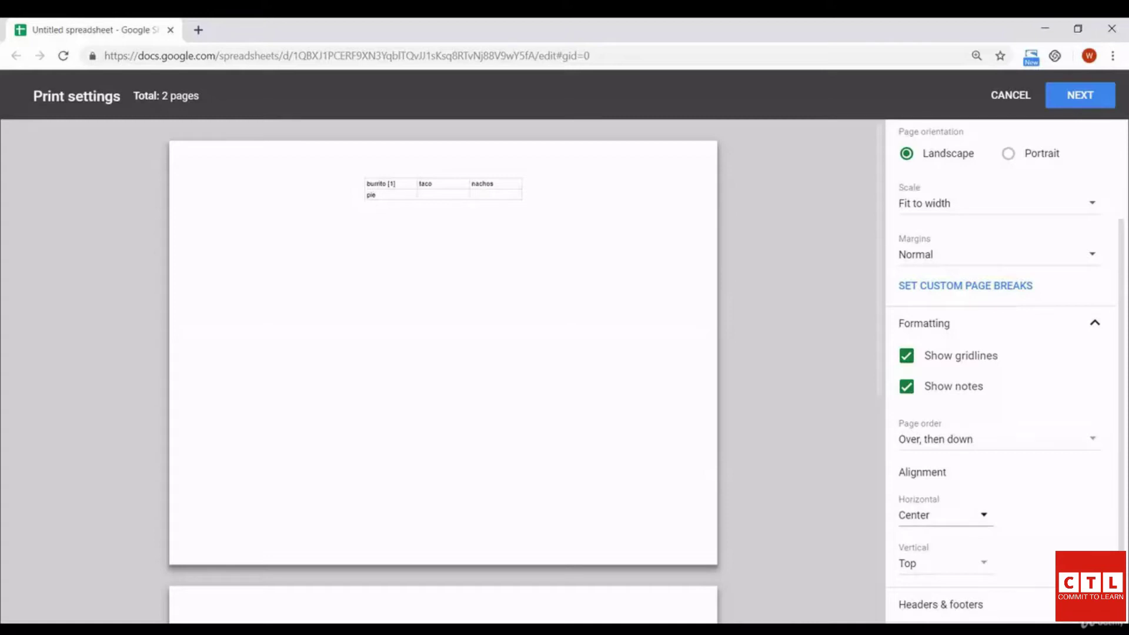
pyautogui.click(941, 515)
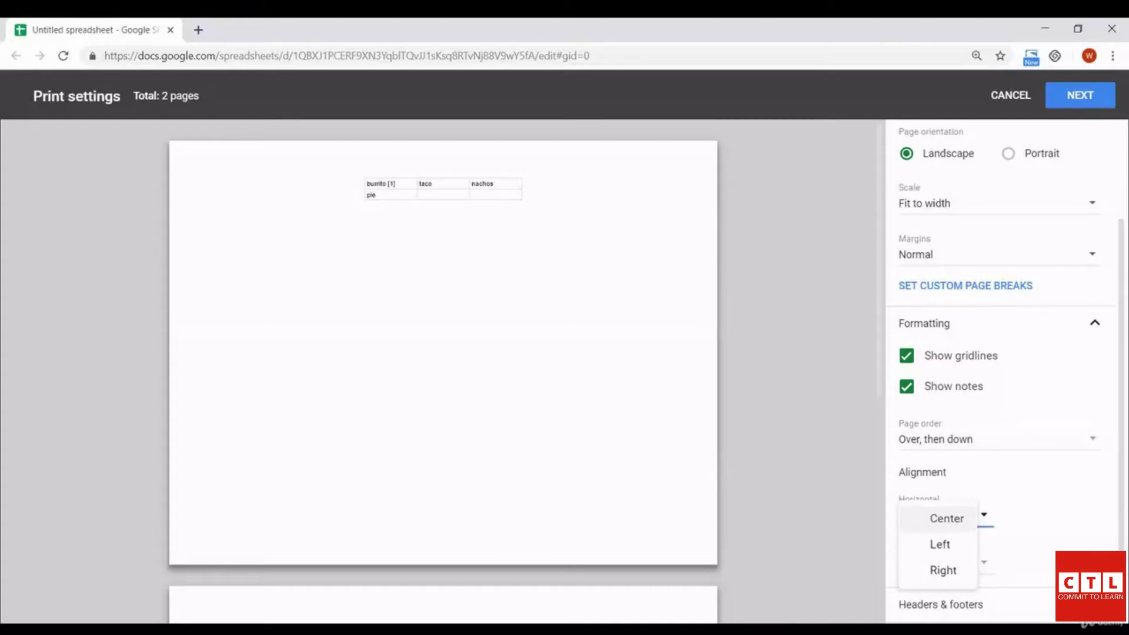
pyautogui.press('Escape')
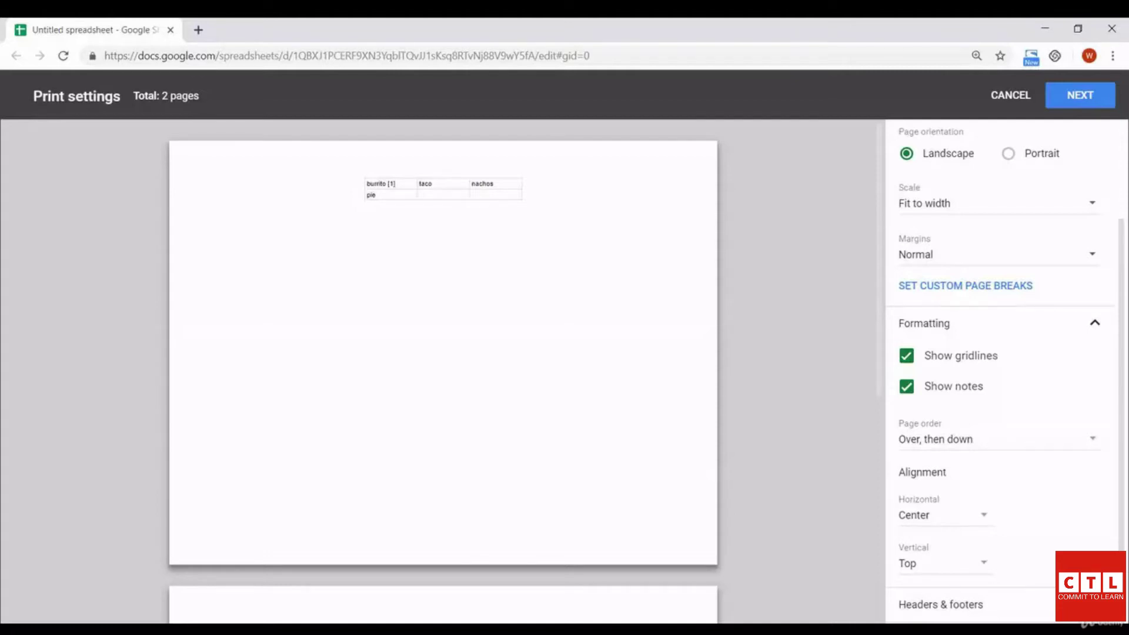
pyautogui.click(941, 563)
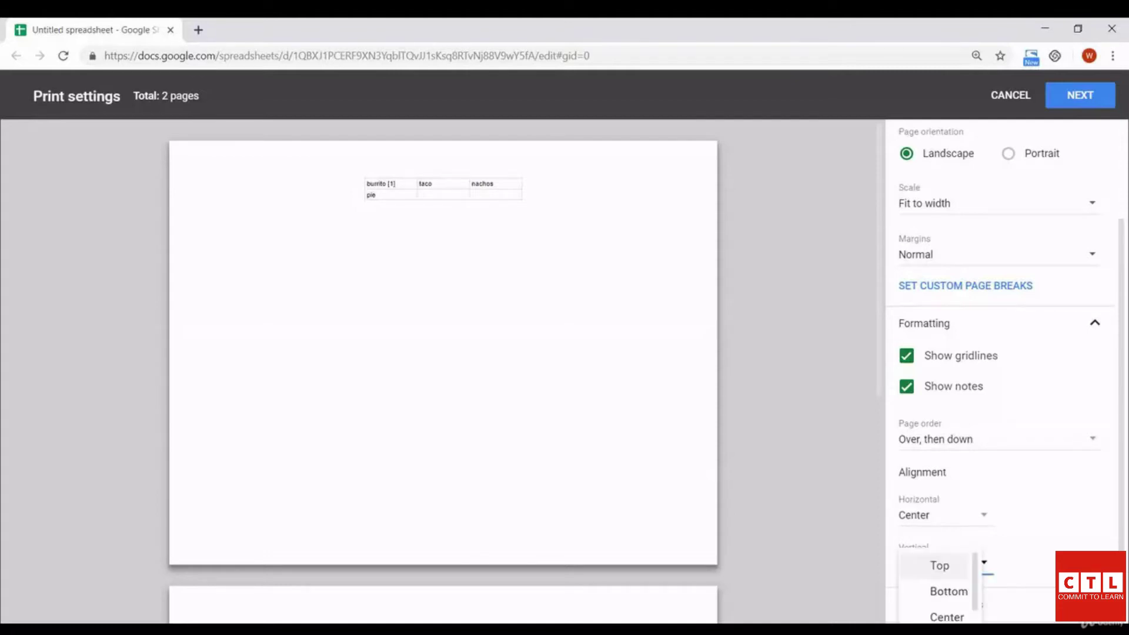
pyautogui.press('Escape')
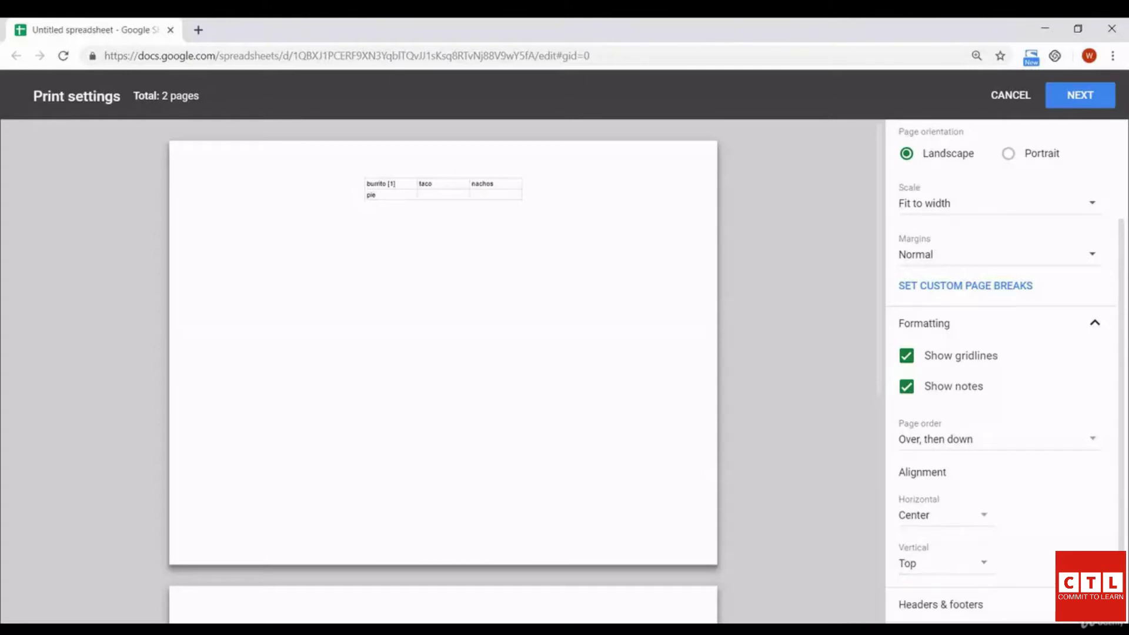
# Examine the headers and footers options and the row and column header options in the print settings
pyautogui.scroll(-4, 1005, 370)
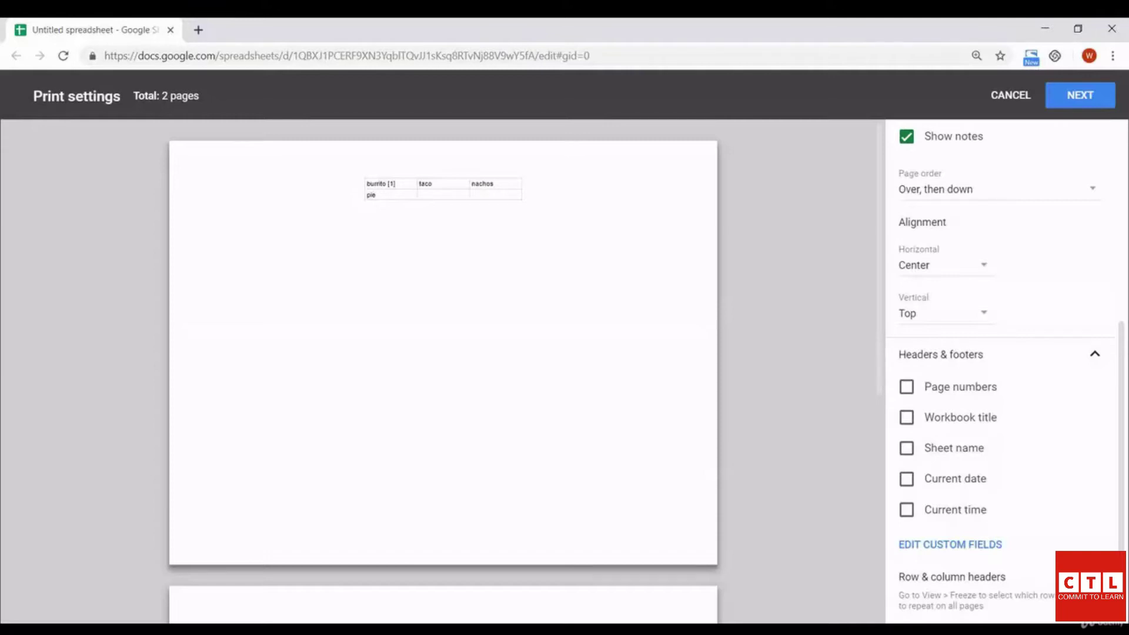
pyautogui.scroll(-1, 1005, 370)
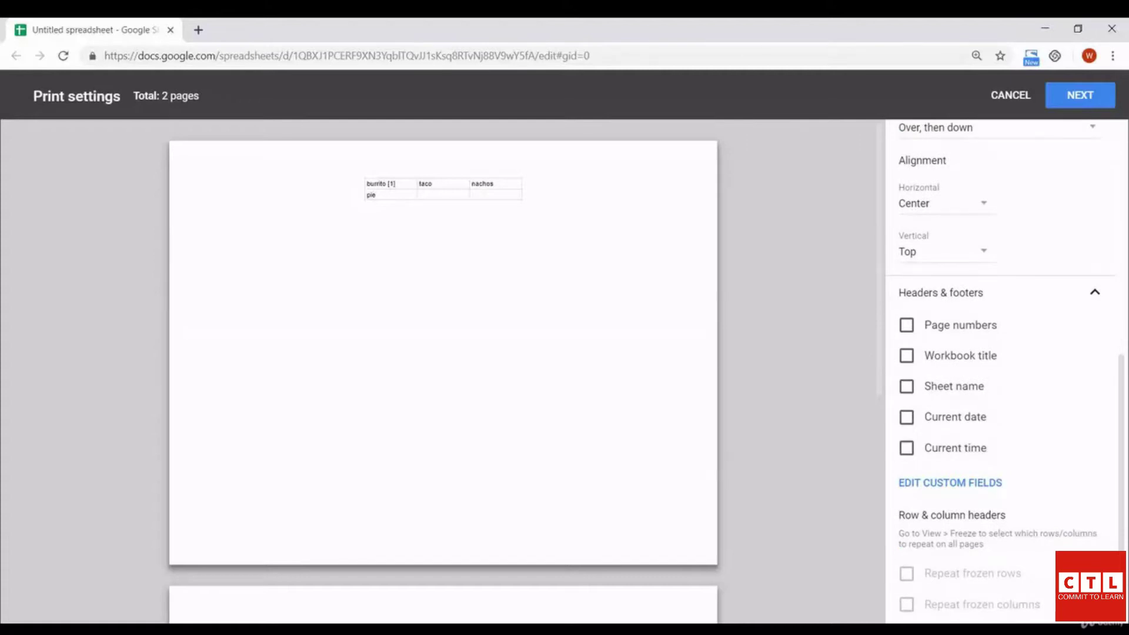
pyautogui.scroll(7, 1005, 370)
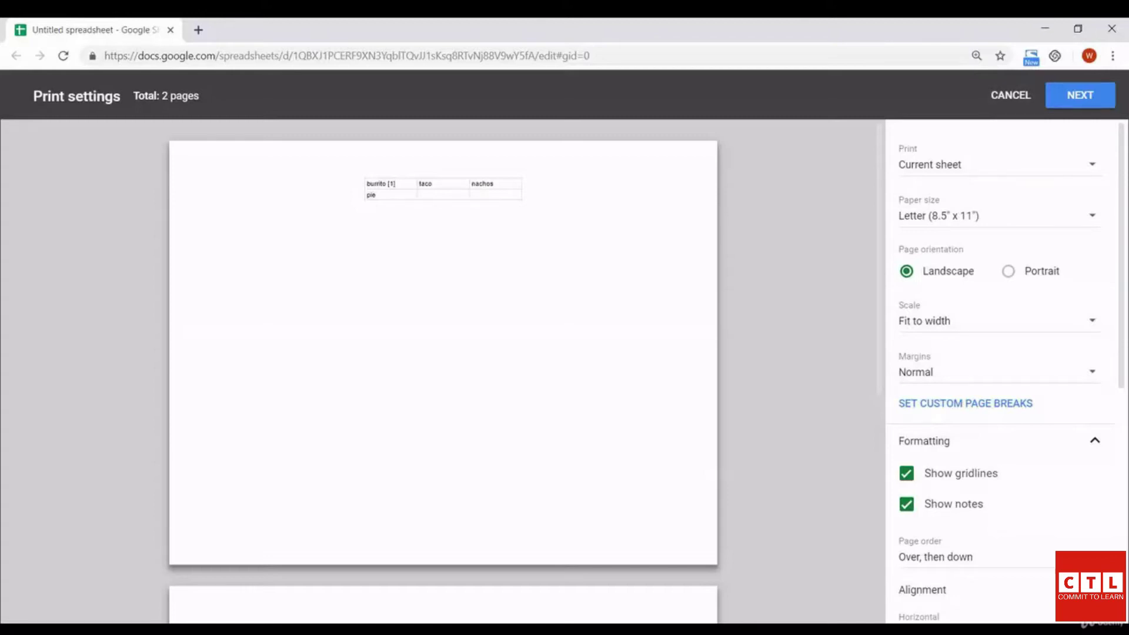
# Continue to the printer dialog, view its color choices, and cancel without printing
pyautogui.click(1080, 94)
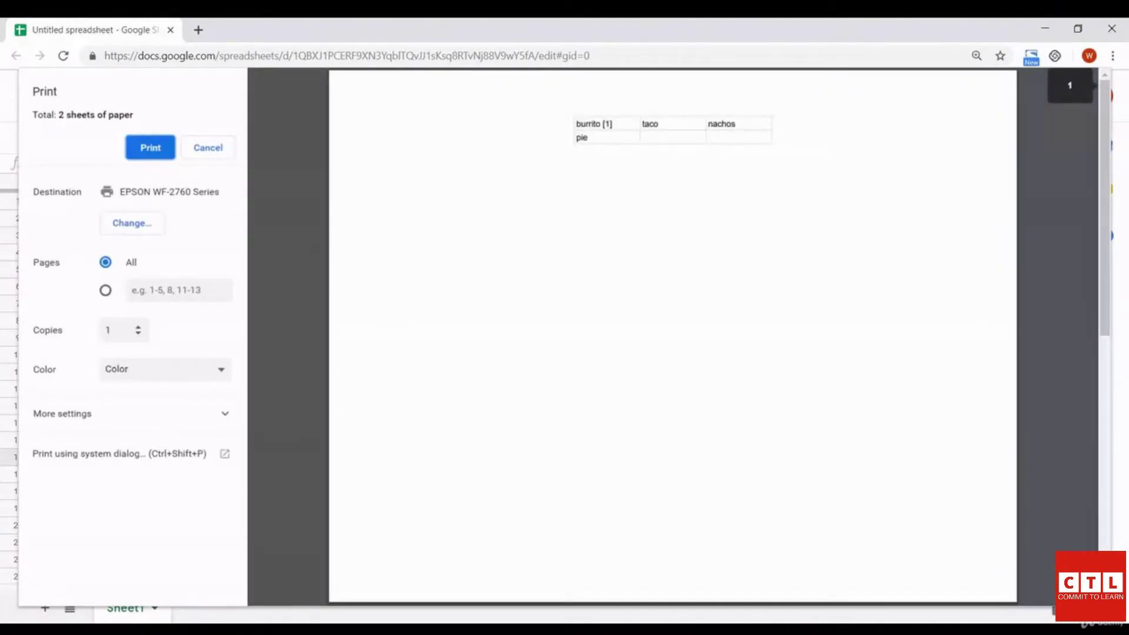
pyautogui.click(166, 370)
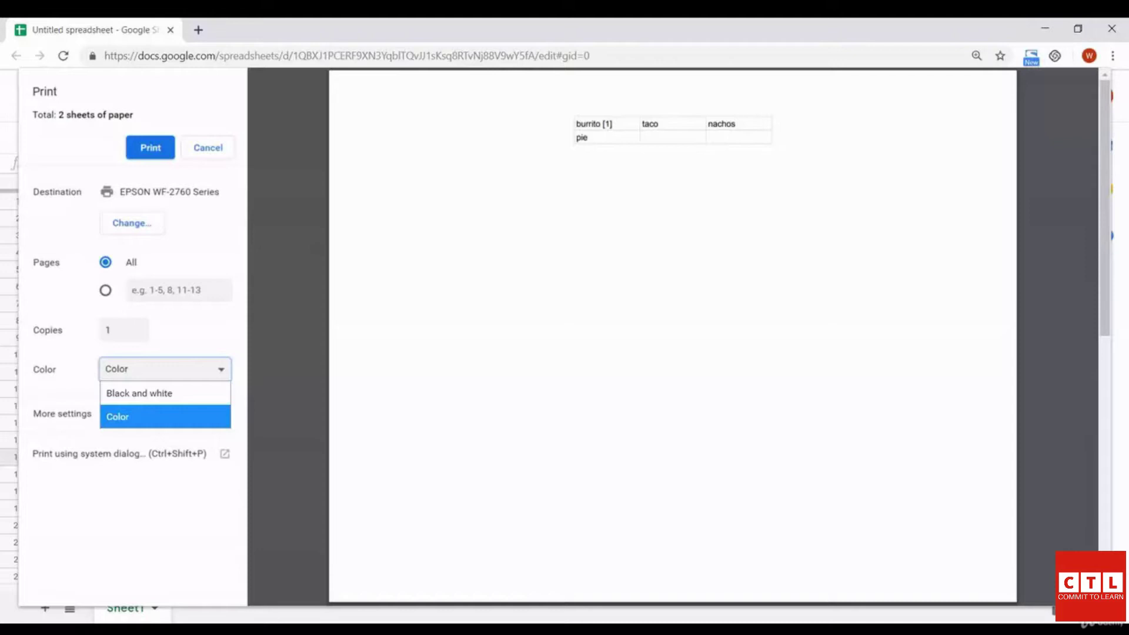
pyautogui.click(208, 147)
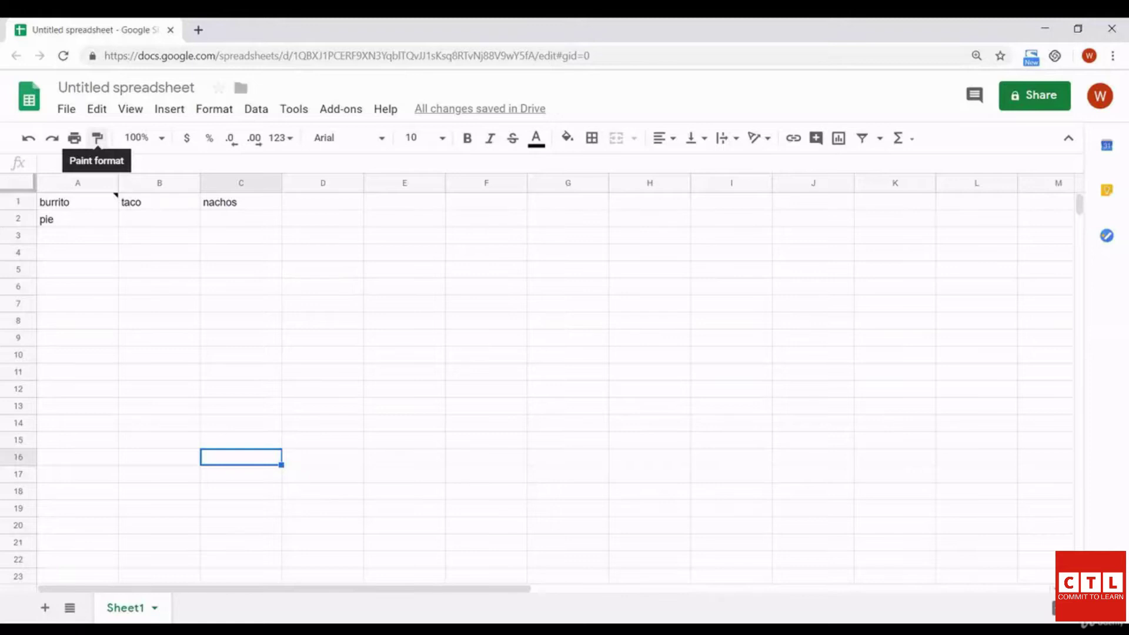
# Copy the format of empty cell C16 onto D1 with Paint format, and fill D1 with cornflower blue
pyautogui.click(97, 137)
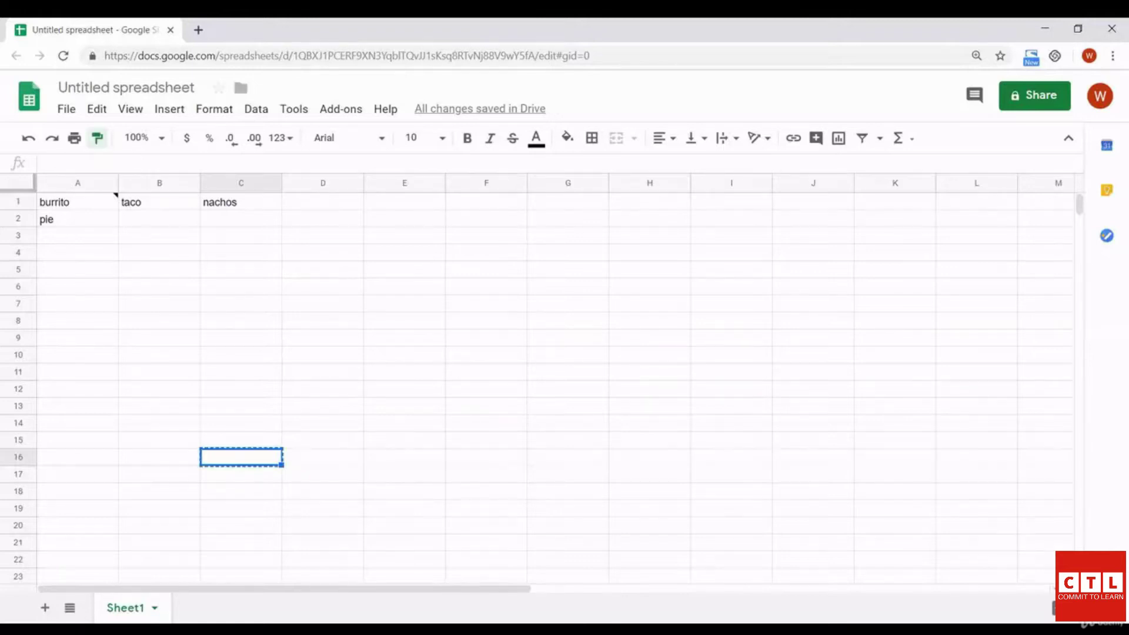
pyautogui.click(317, 201)
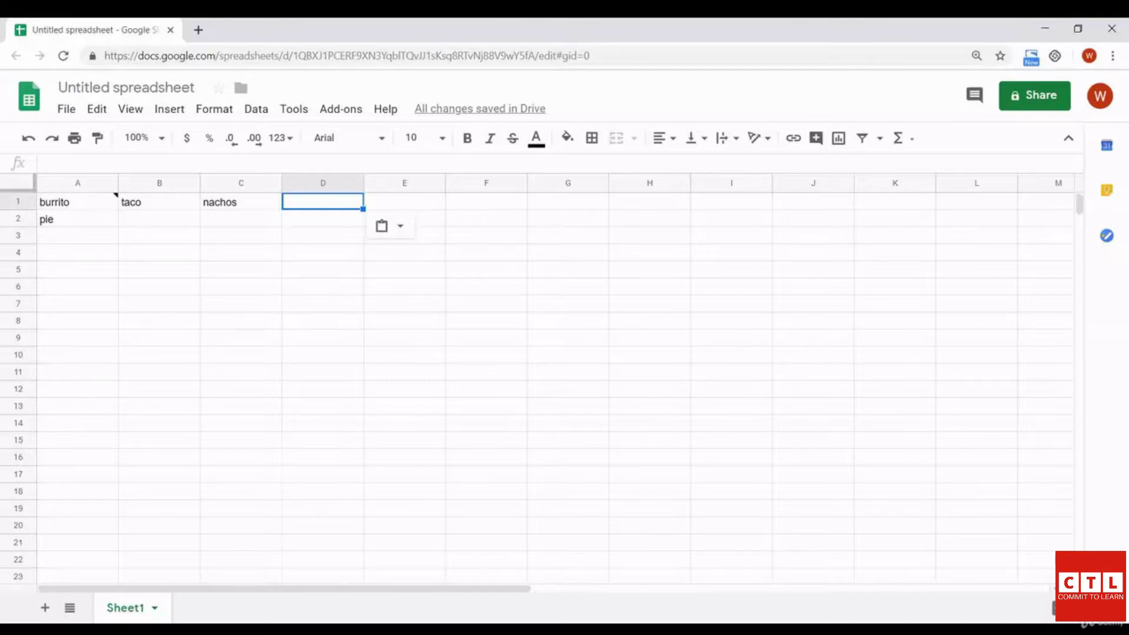
pyautogui.click(567, 138)
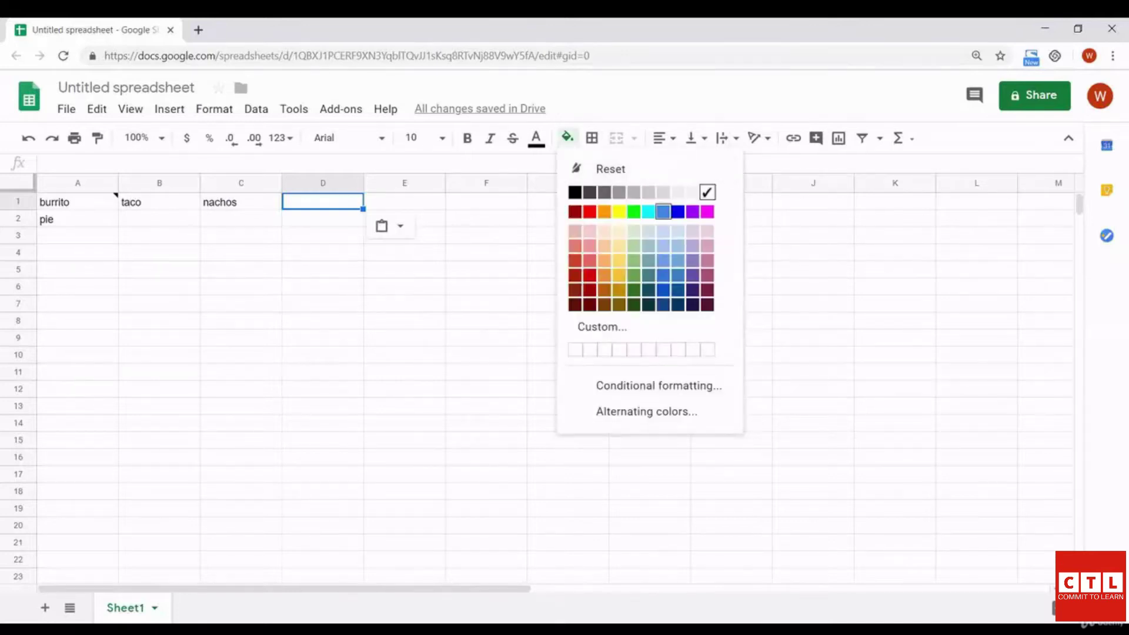
pyautogui.click(662, 212)
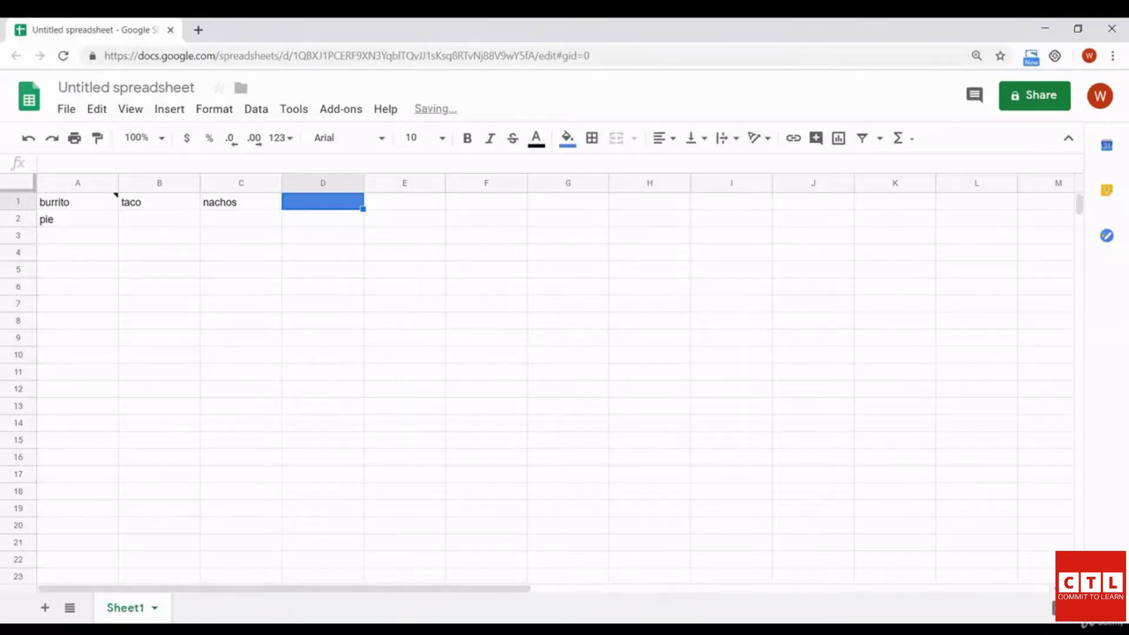
# Copy D1's blue fill onto the nachos cell C1 with Paint format, and view the available zoom levels
pyautogui.click(97, 138)
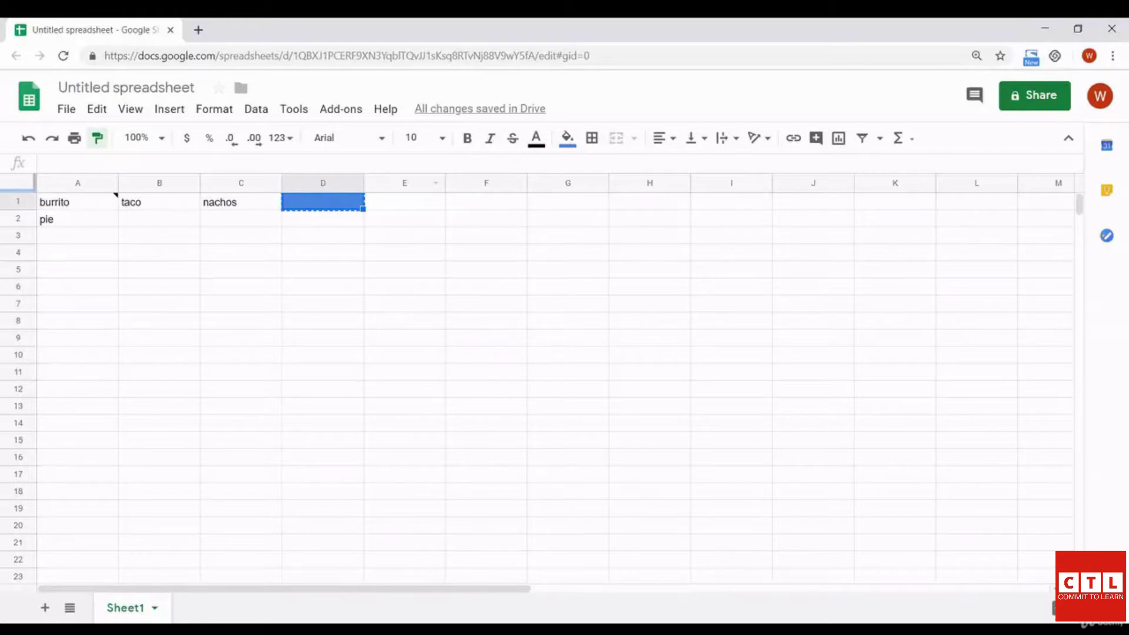
pyautogui.click(241, 202)
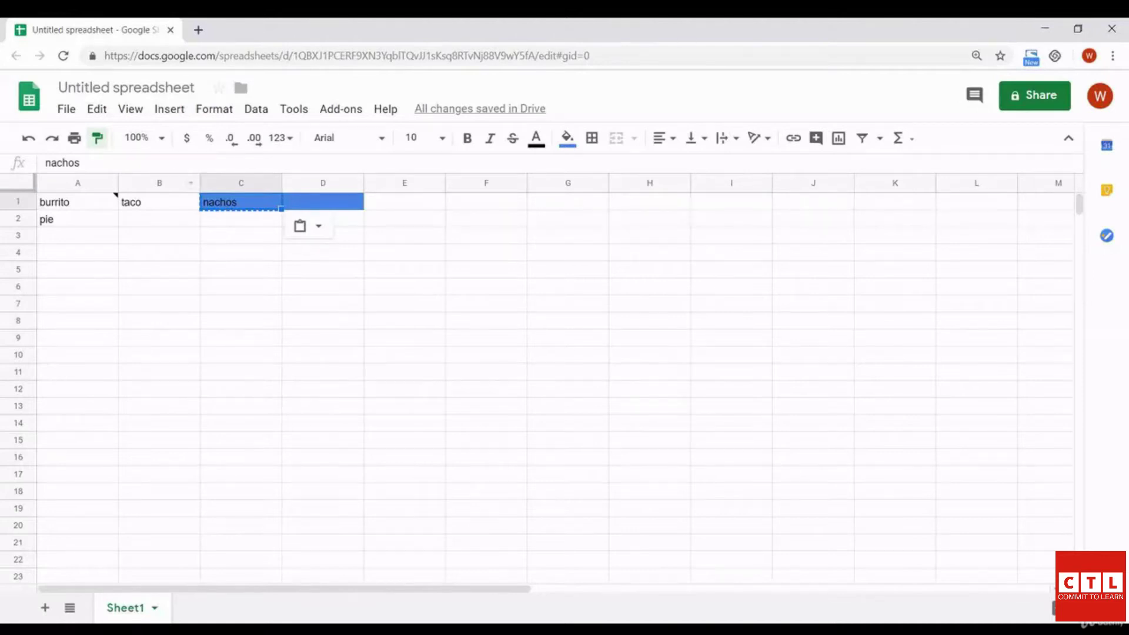
pyautogui.press('Escape')
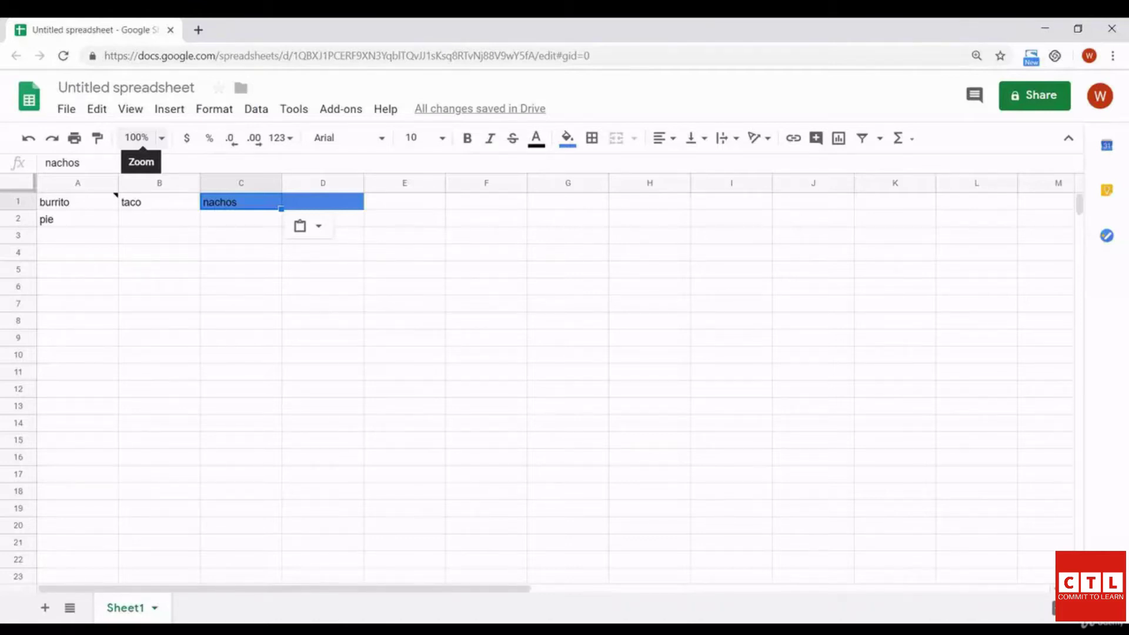
pyautogui.click(138, 137)
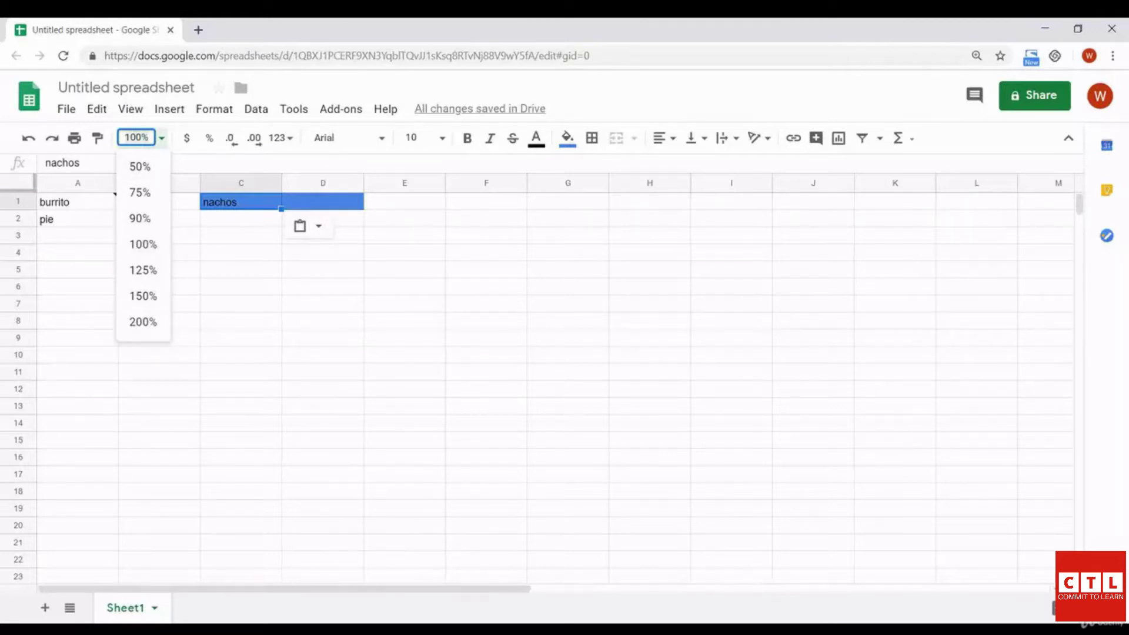
# Enter 1 in cell A3, format it as currency, and switch its format to percent
pyautogui.click(78, 236)
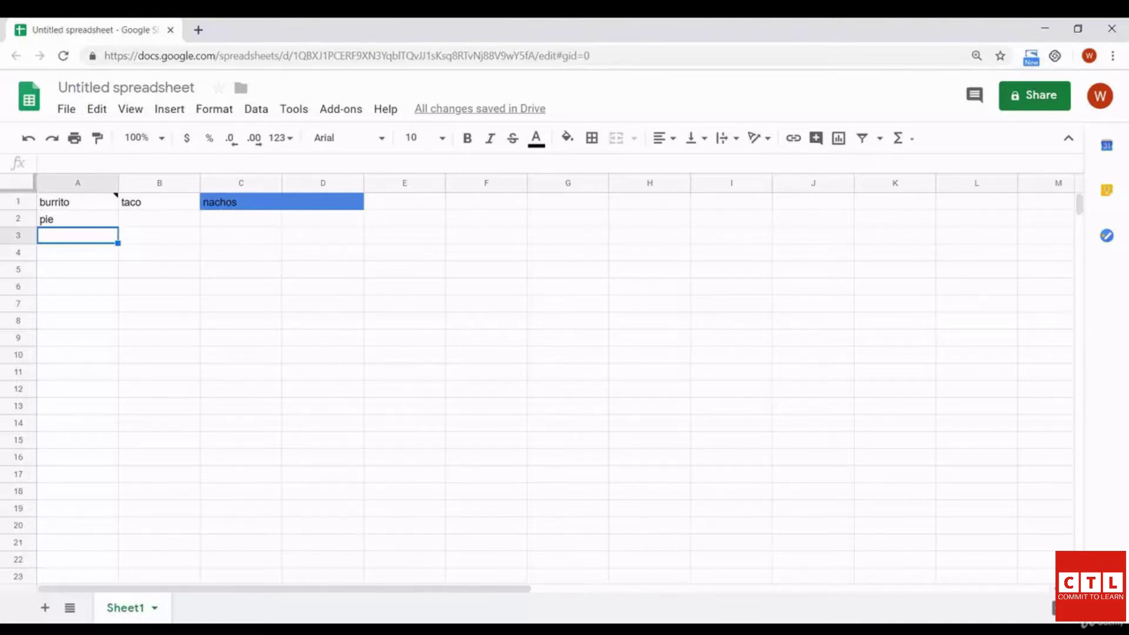
pyautogui.write('1')
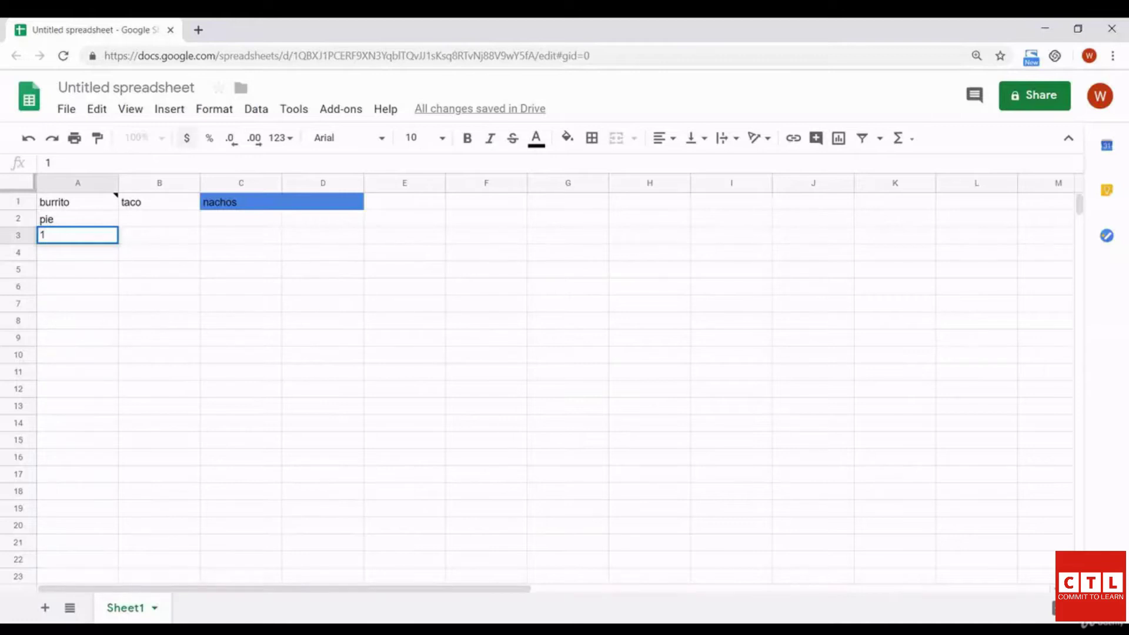
pyautogui.click(187, 137)
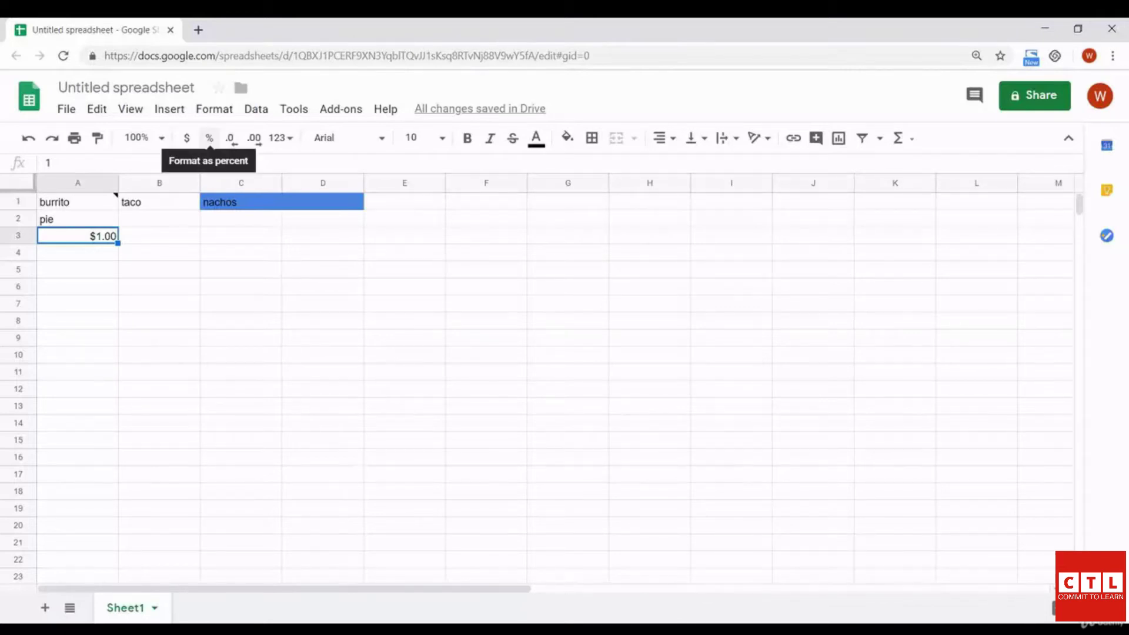
pyautogui.click(209, 137)
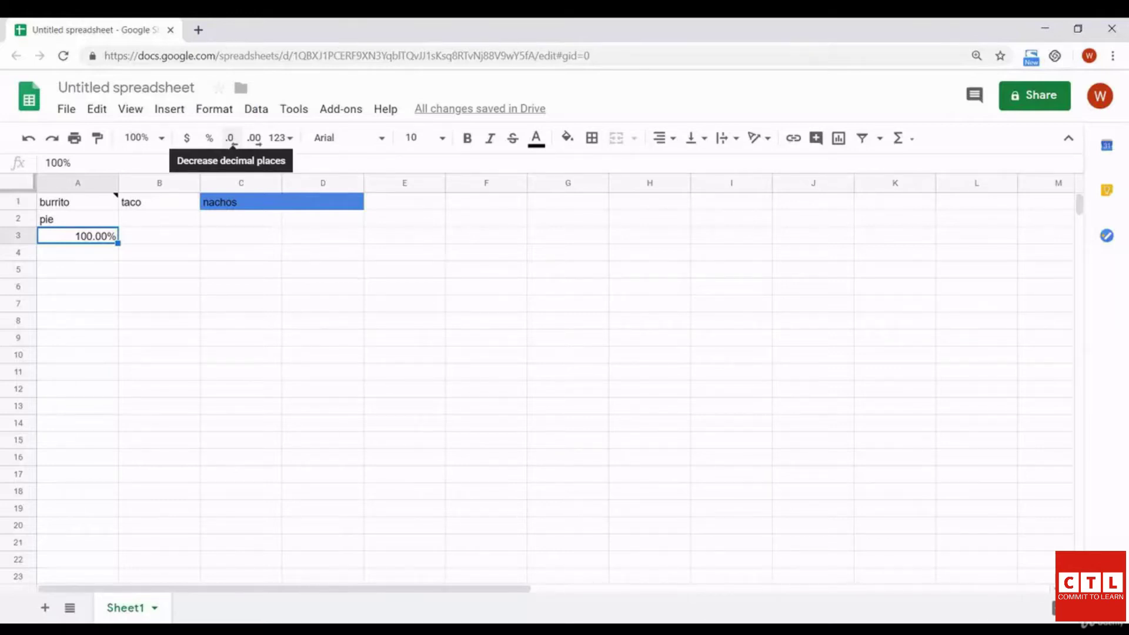
# Remove both decimal places from the percentage in A3, and extend it to four decimal places
pyautogui.click(229, 138)
pyautogui.click(230, 137)
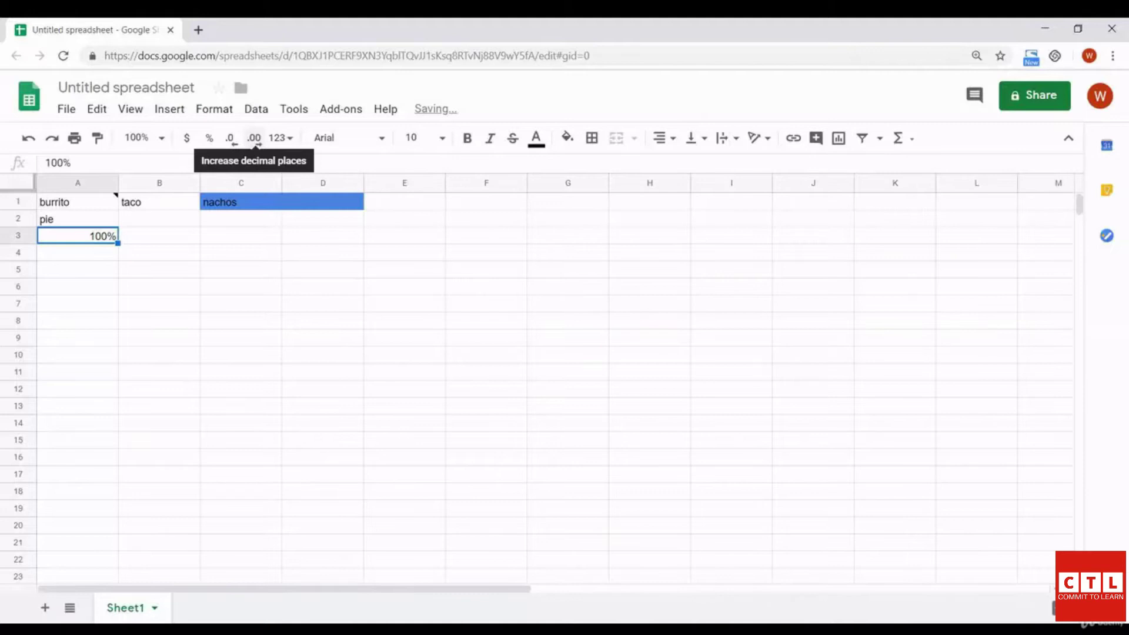
pyautogui.click(254, 138)
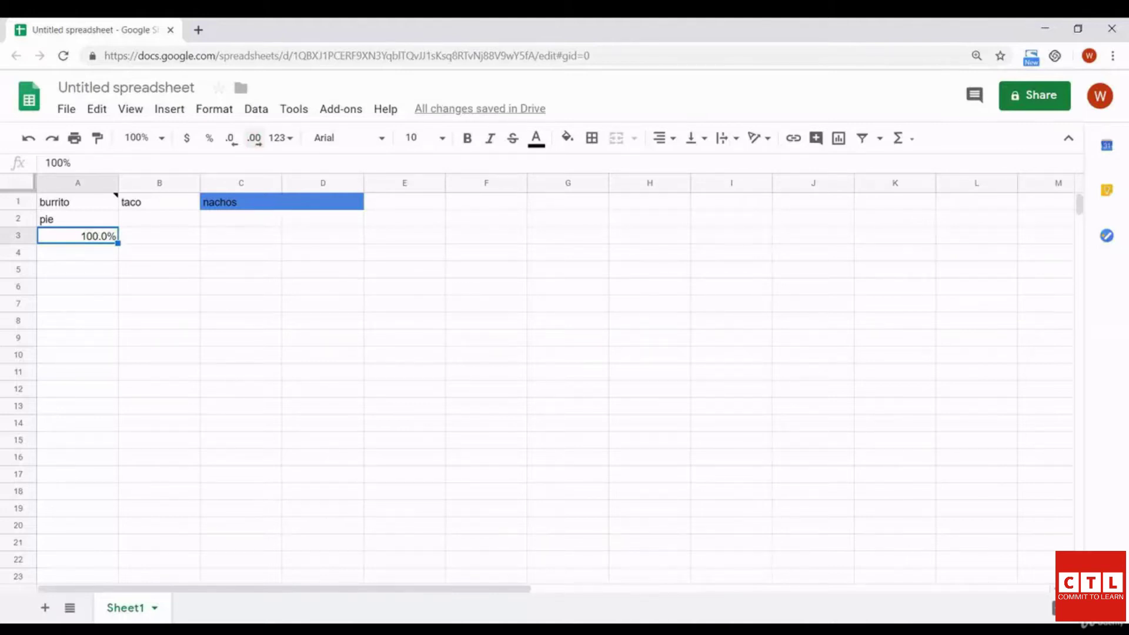
pyautogui.click(254, 138)
pyautogui.click(254, 138)
pyautogui.click(254, 137)
# Review the number formats available for cell A3 without choosing one
pyautogui.click(280, 138)
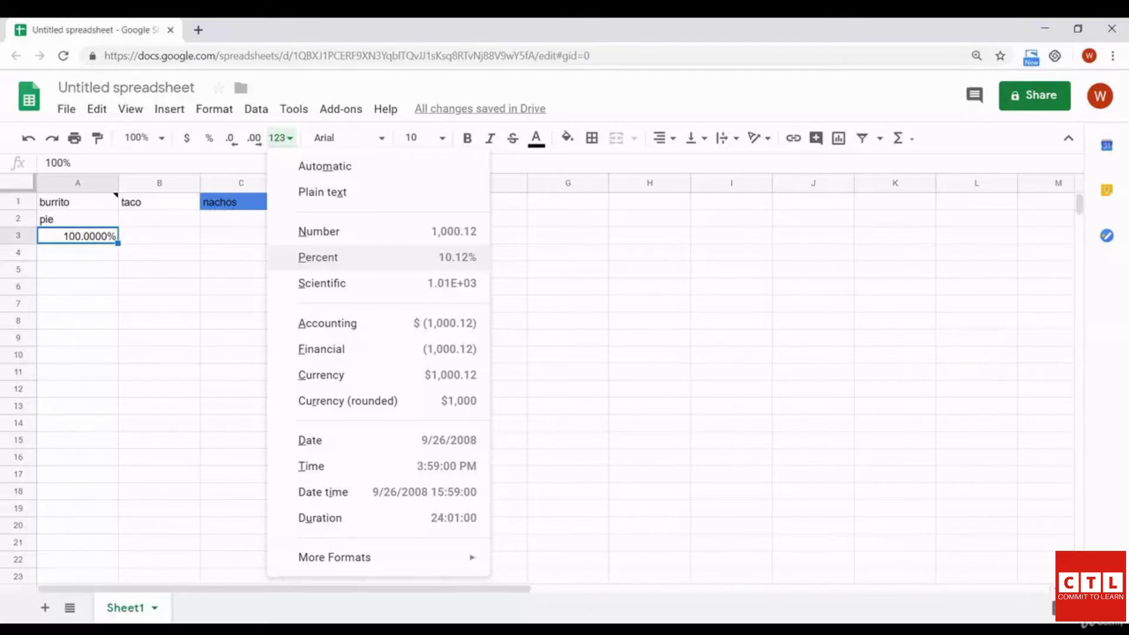
pyautogui.moveTo(378, 557)
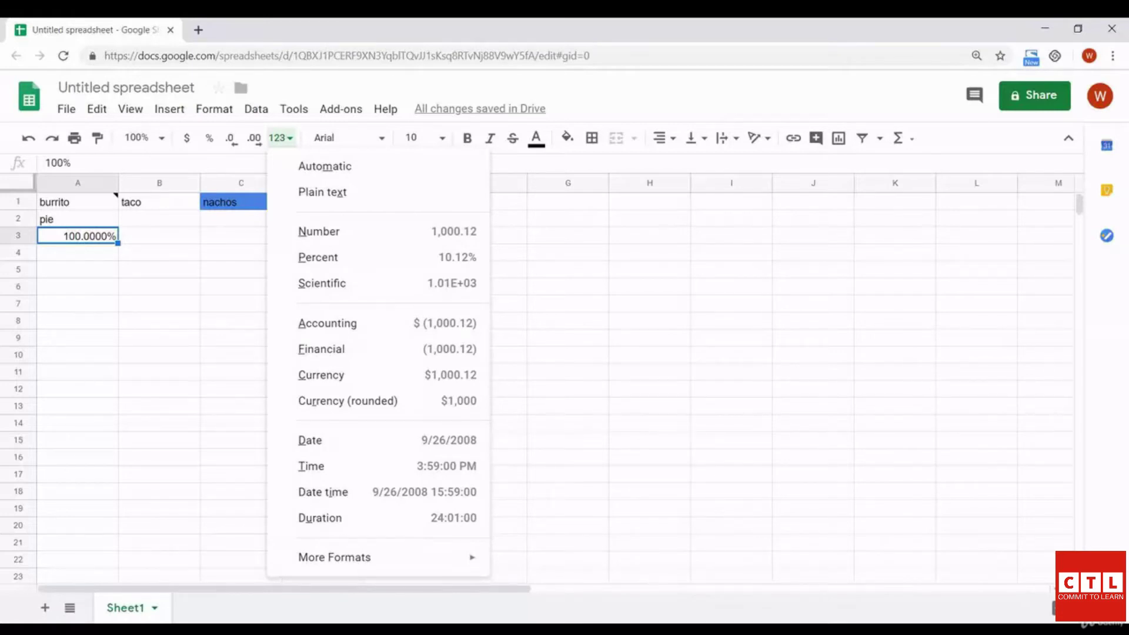
pyautogui.click(78, 253)
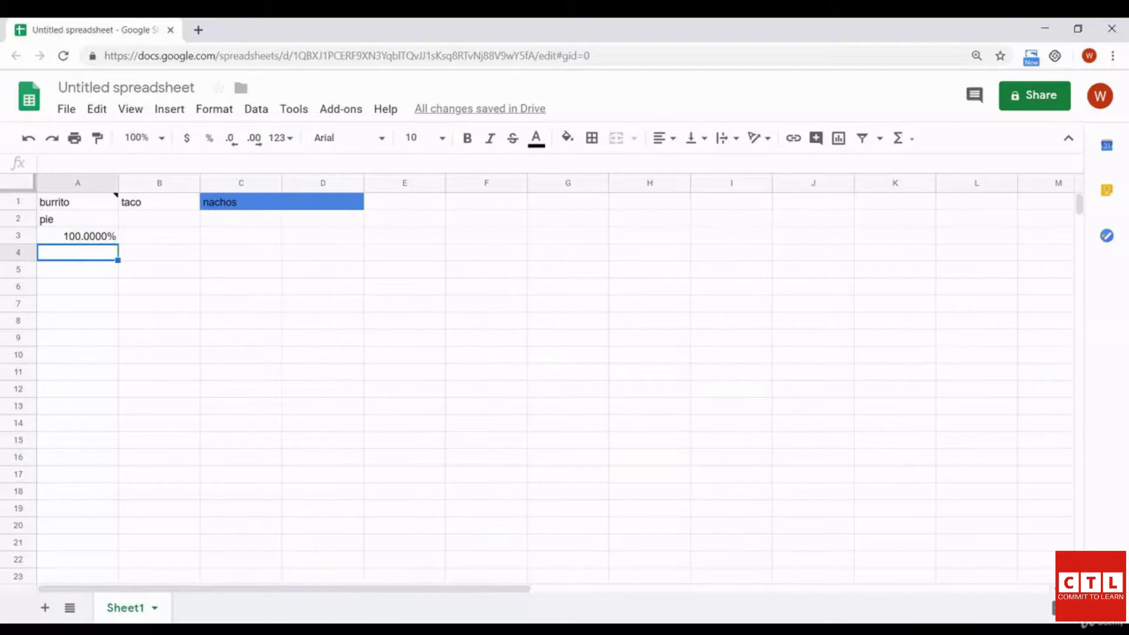
# Format the word pie in A2 in the Impact font at size 24 and make it bold
pyautogui.click(78, 219)
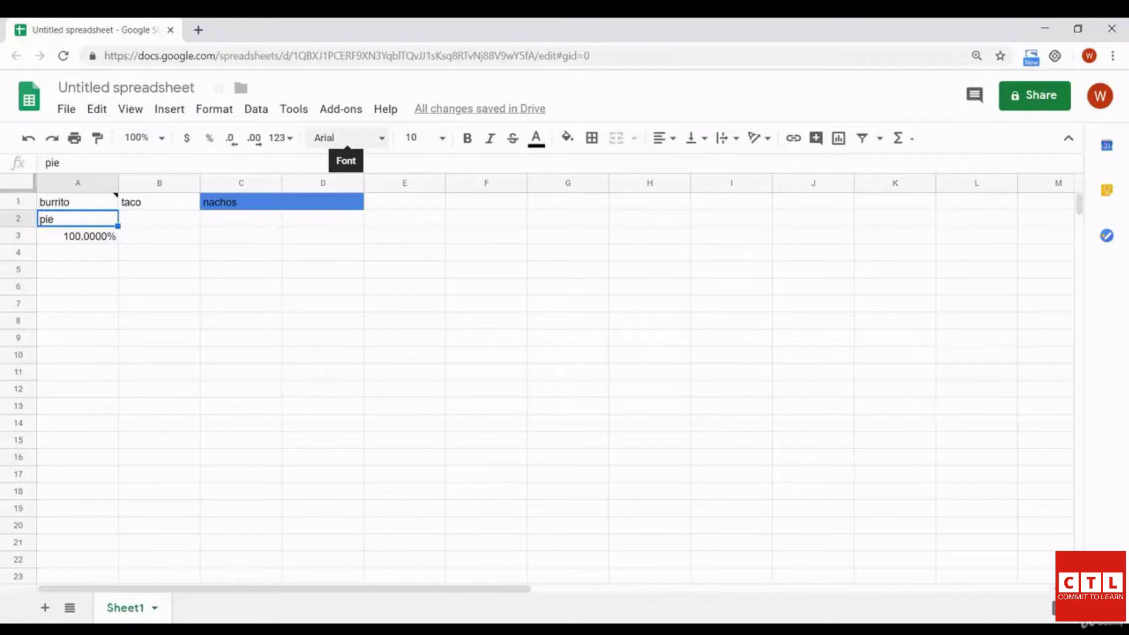
pyautogui.click(347, 137)
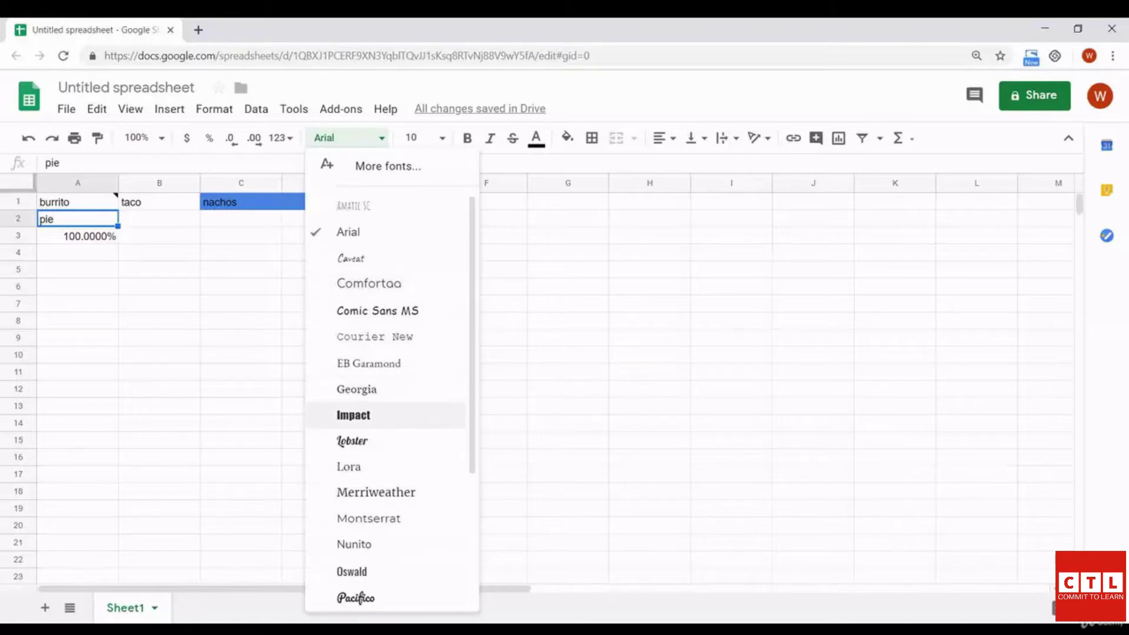
pyautogui.click(353, 415)
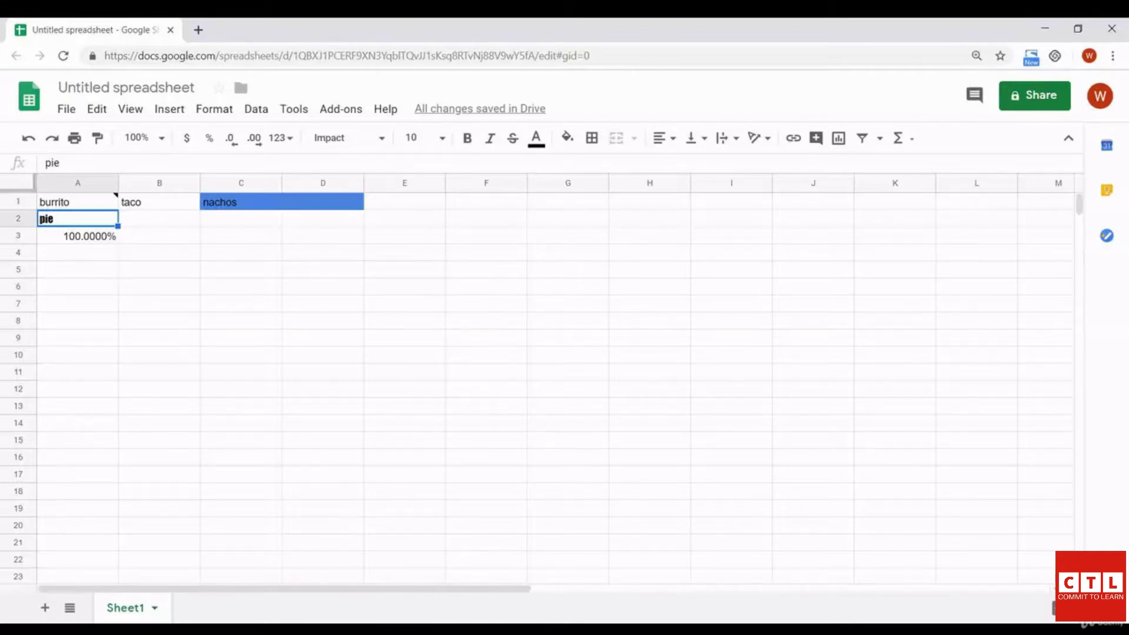
pyautogui.click(420, 137)
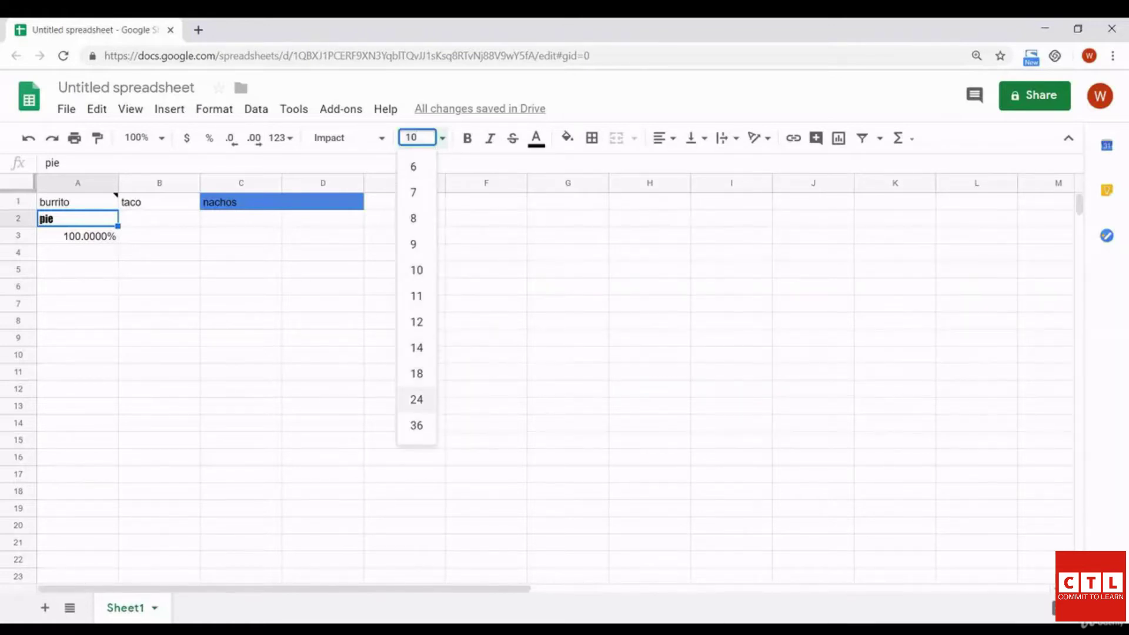
pyautogui.click(416, 399)
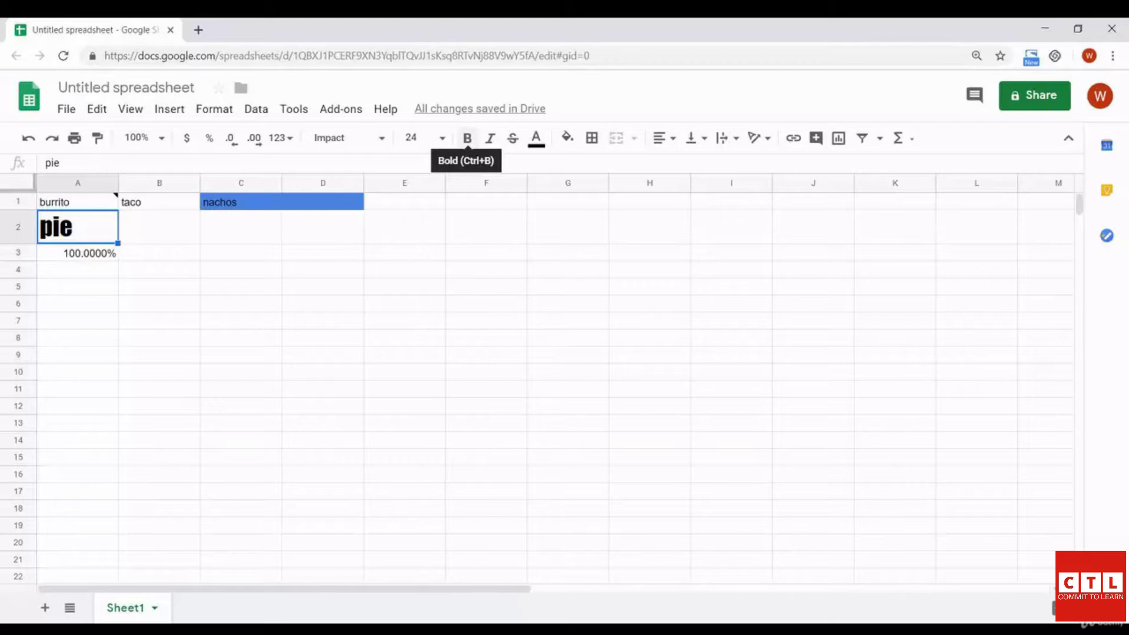
pyautogui.click(468, 138)
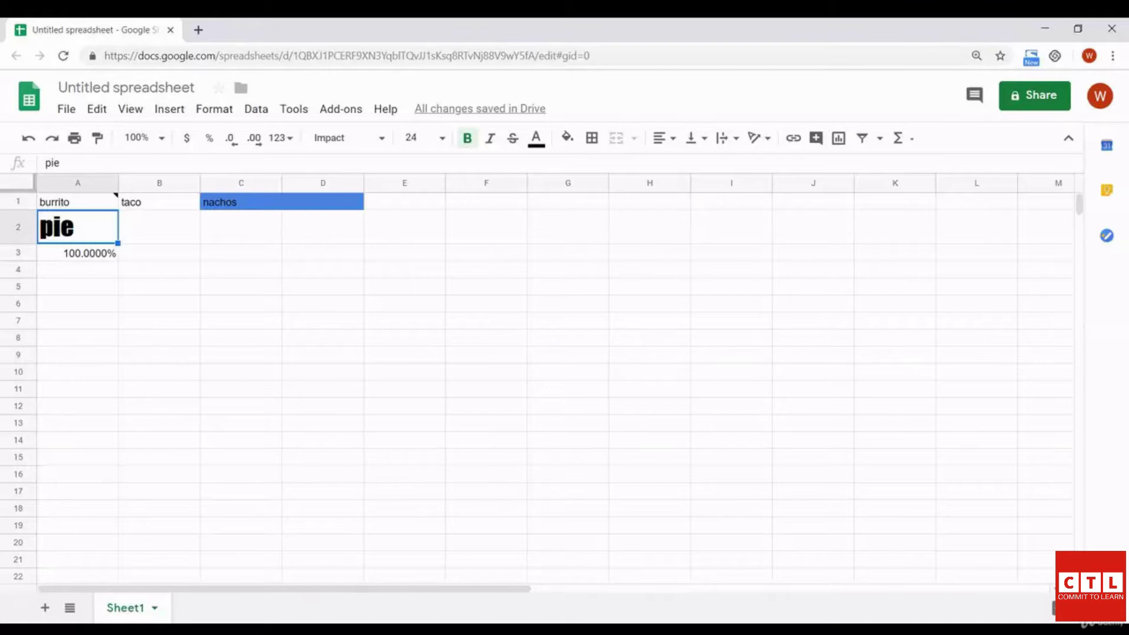
# Make the word taco in B1 bold, italic and struck through
pyautogui.click(160, 201)
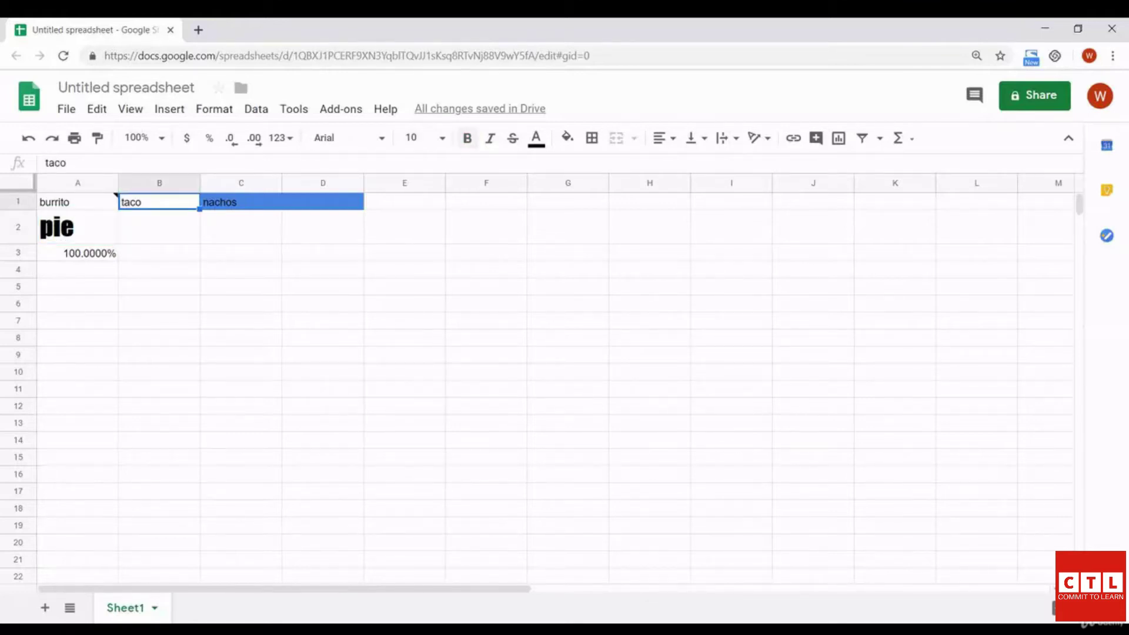
pyautogui.click(467, 138)
pyautogui.hotkey('ctrl', 'i')
pyautogui.hotkey('alt', 'shift', '5')
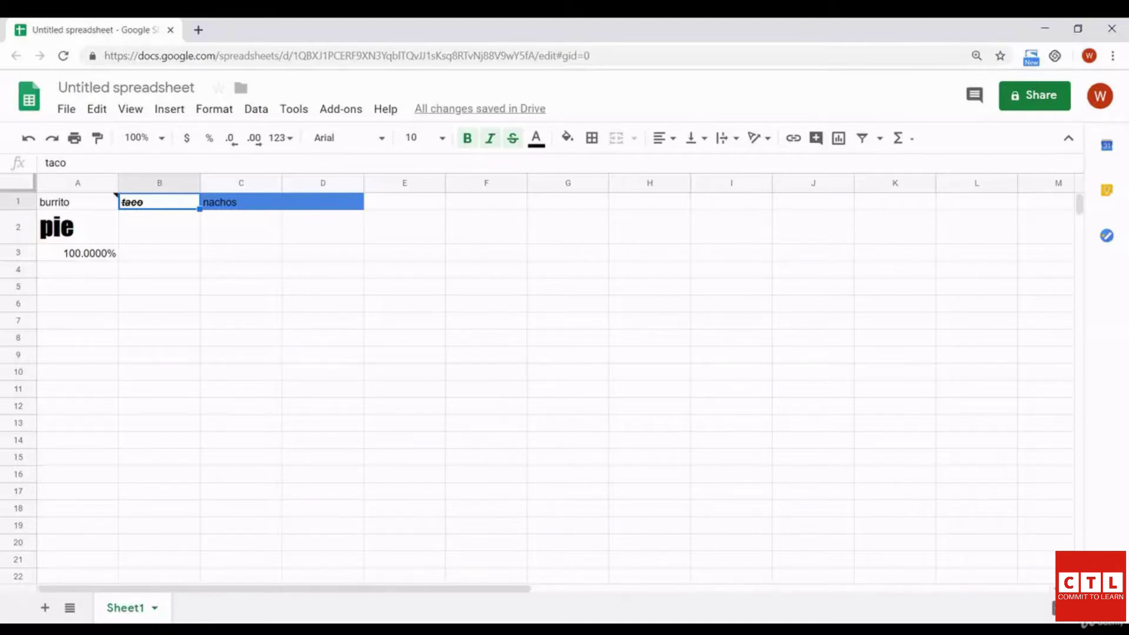
# Color the taco text in B1 red and fill its cell with orange
pyautogui.click(536, 138)
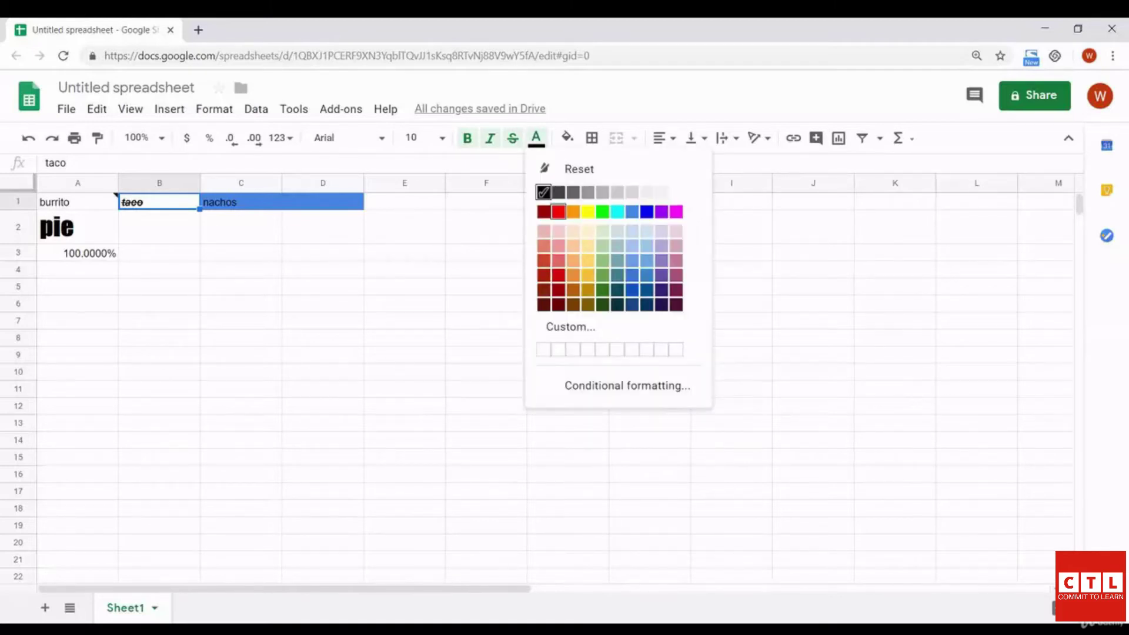
pyautogui.click(558, 212)
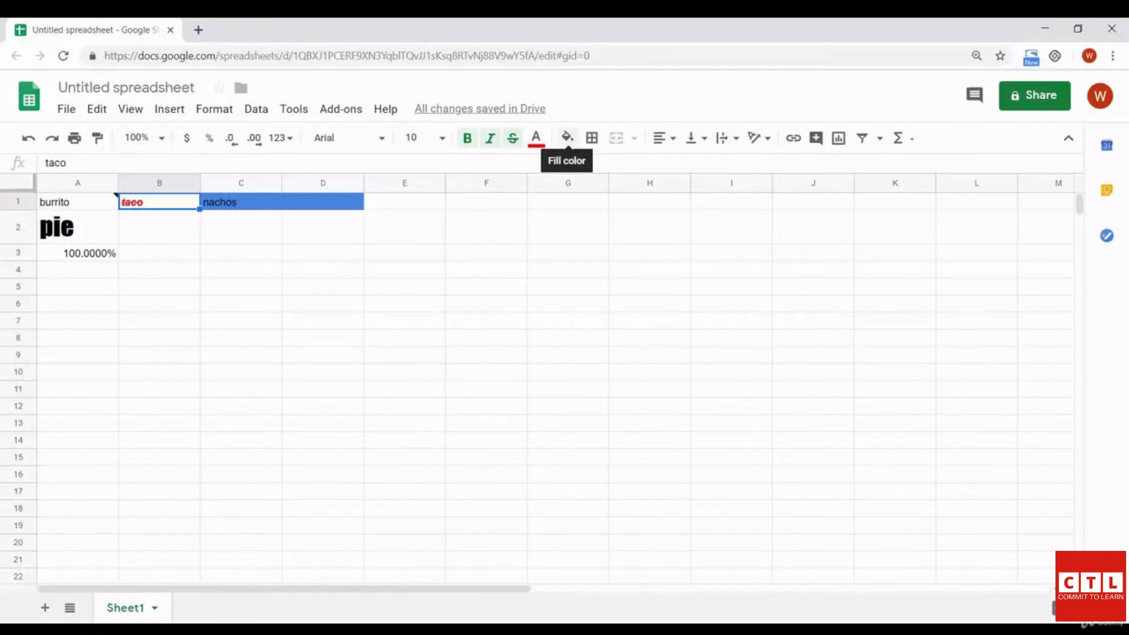
pyautogui.click(567, 138)
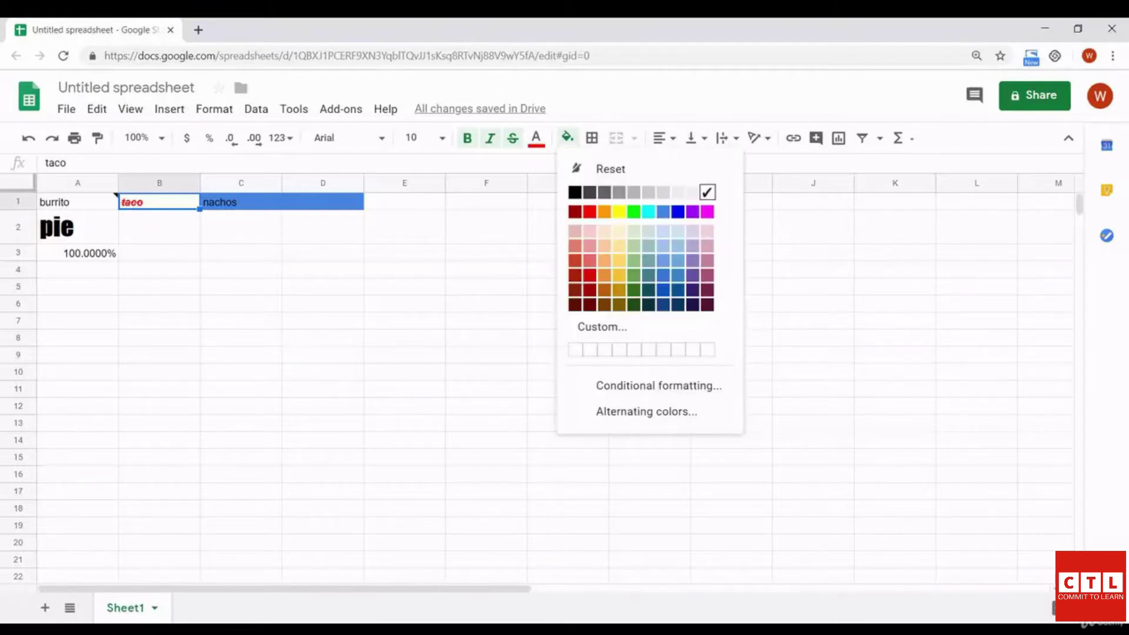
pyautogui.click(605, 212)
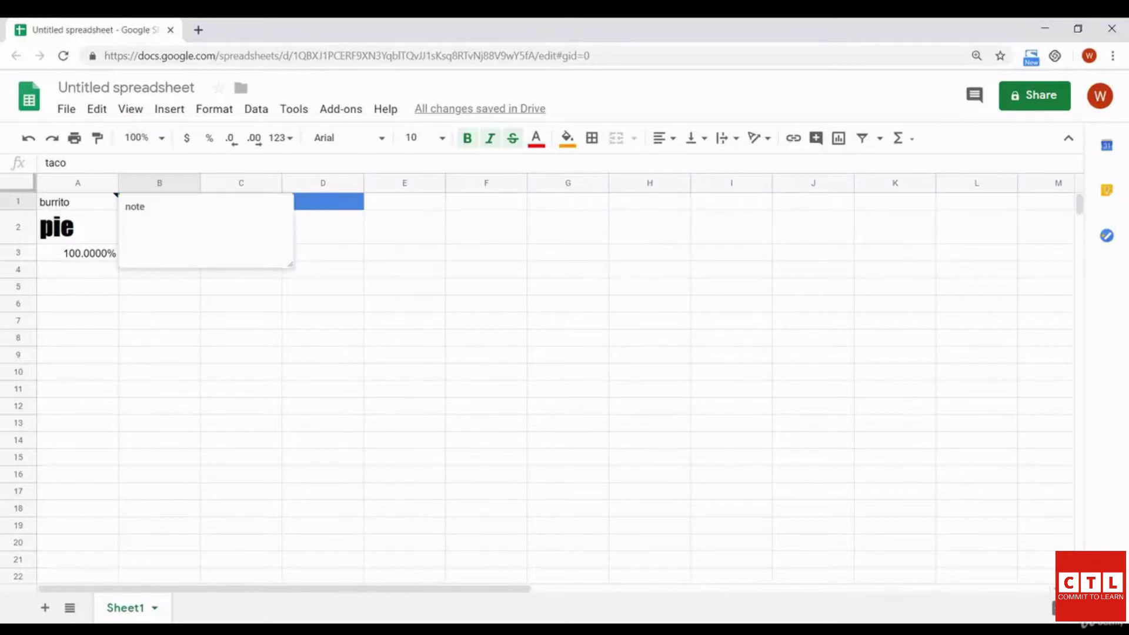
# Extend the selection to A1:B1 and view its fill color options without choosing a color
pyautogui.keyDown('shift'); pyautogui.click(78, 202); pyautogui.keyUp('shift')
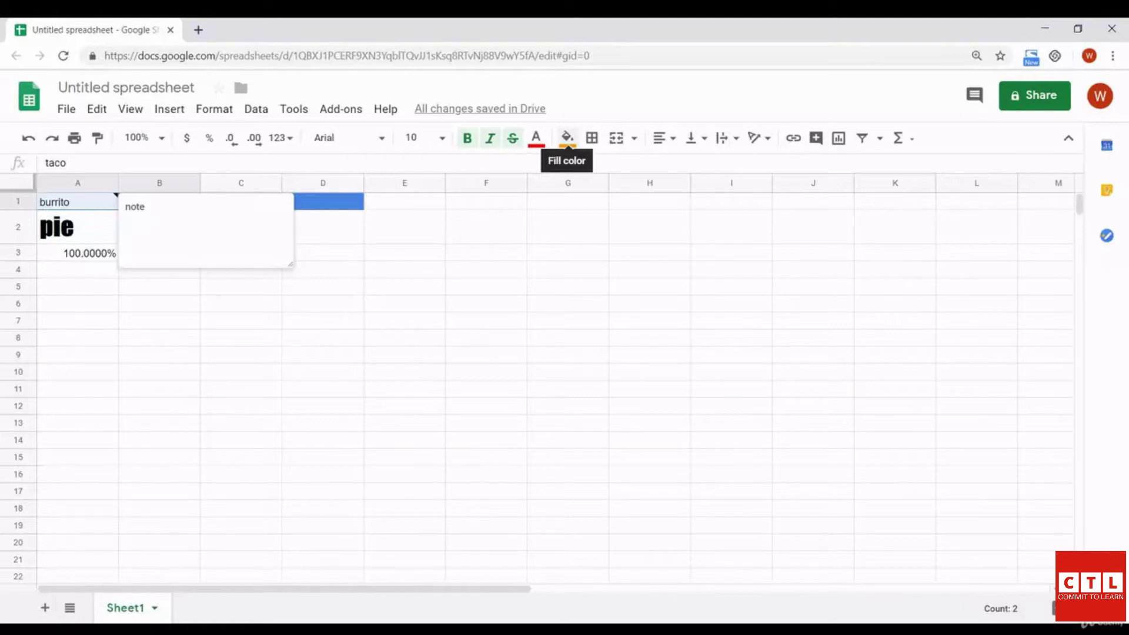
pyautogui.click(567, 137)
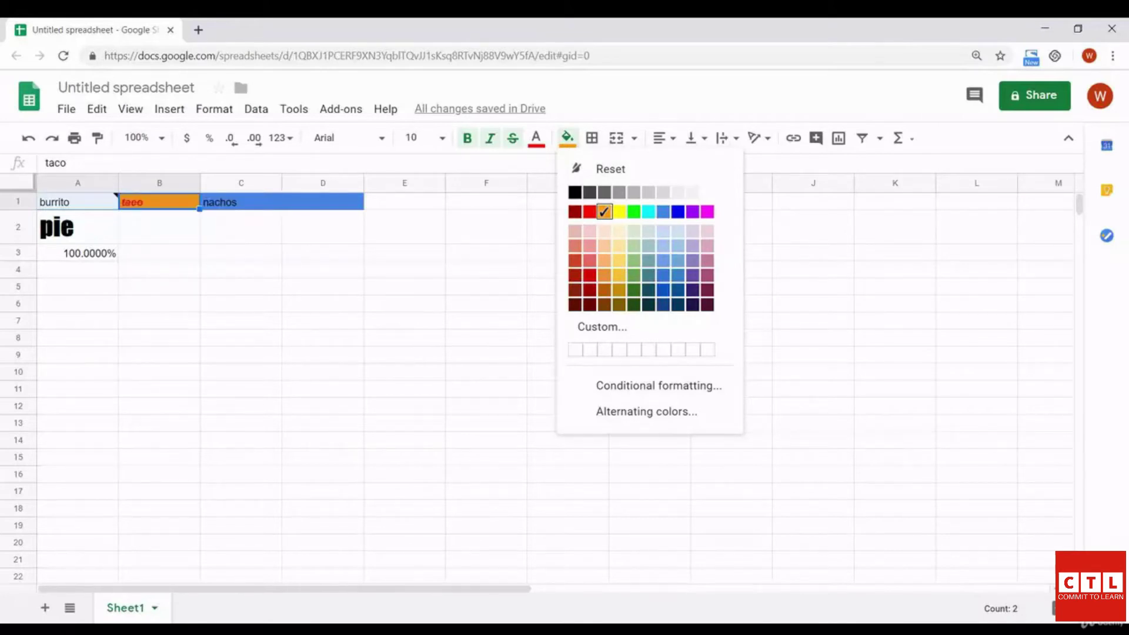
pyautogui.click(404, 202)
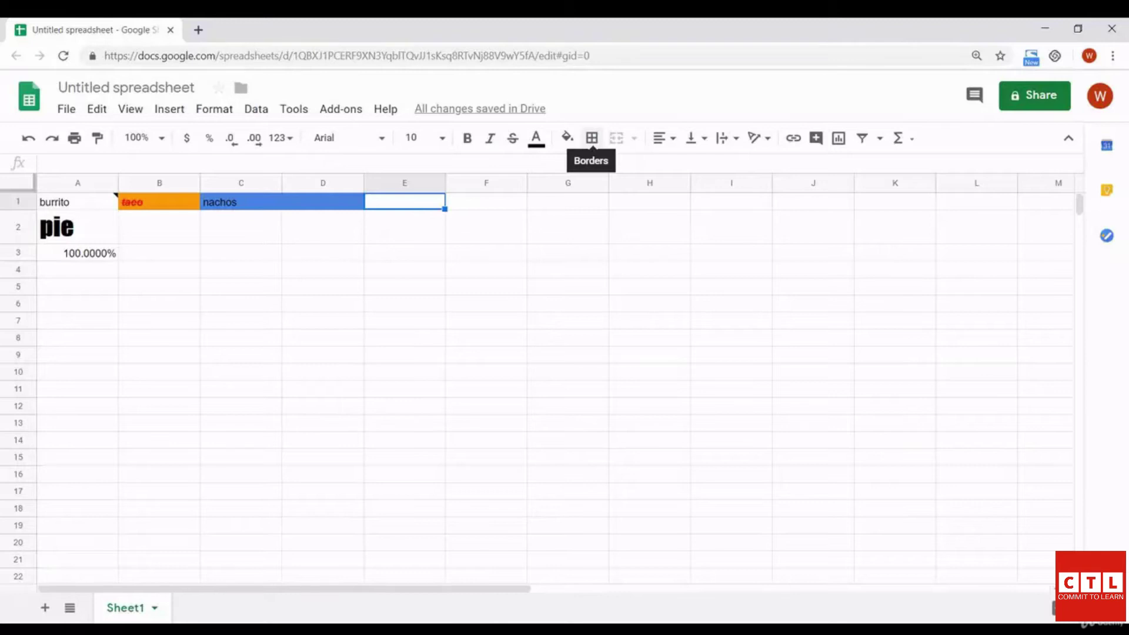
# Add an outer border around empty cell C3
pyautogui.click(241, 252)
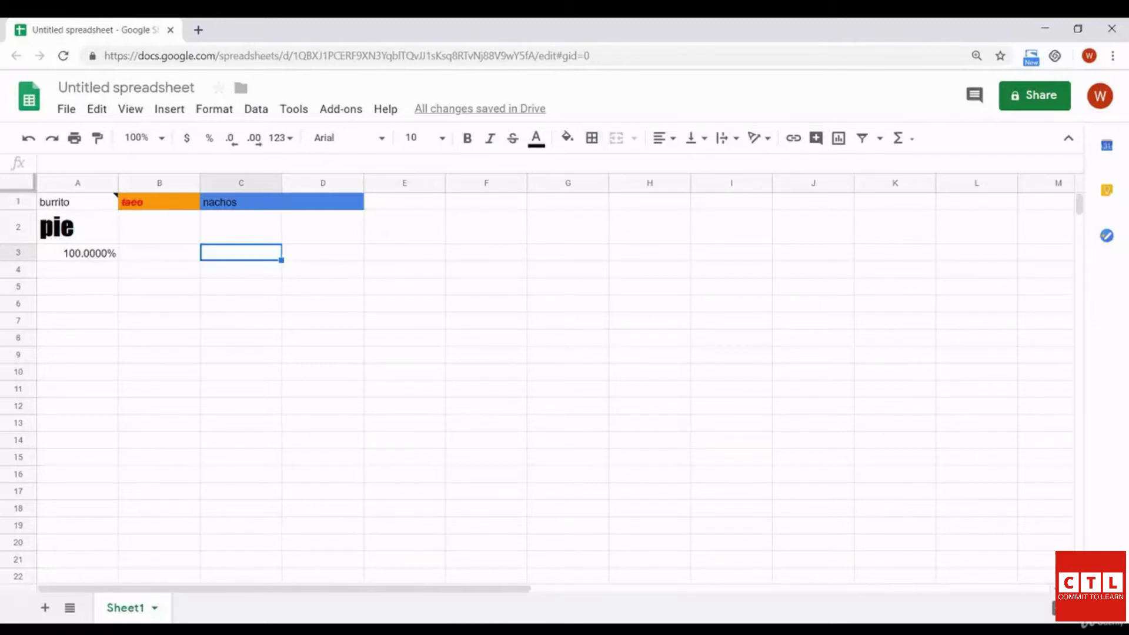
pyautogui.click(591, 138)
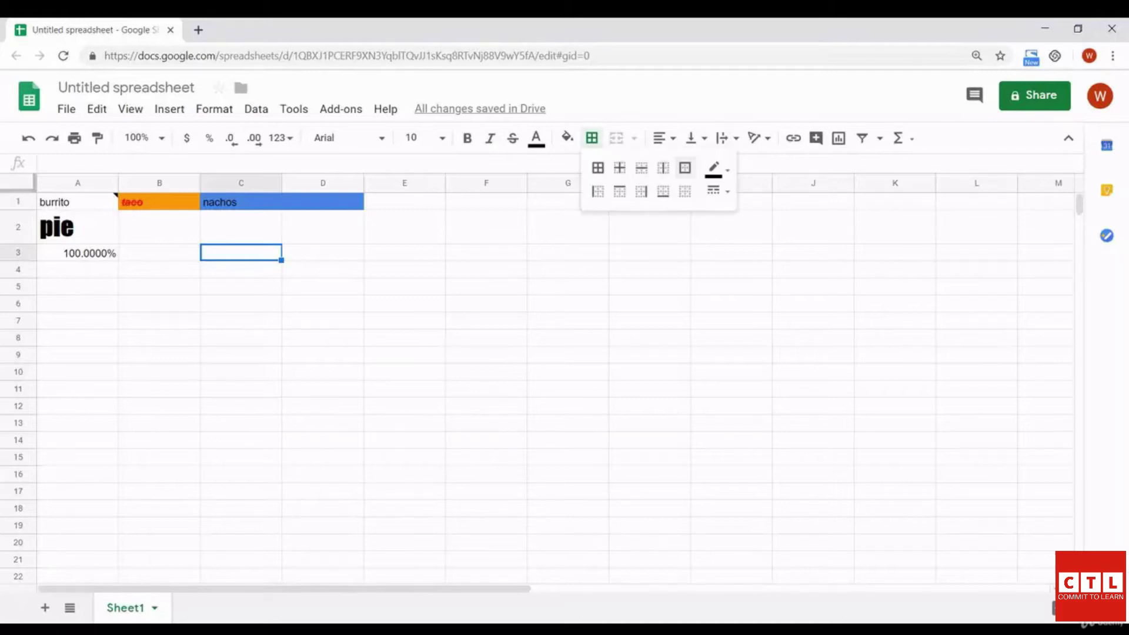
pyautogui.click(685, 167)
pyautogui.click(405, 269)
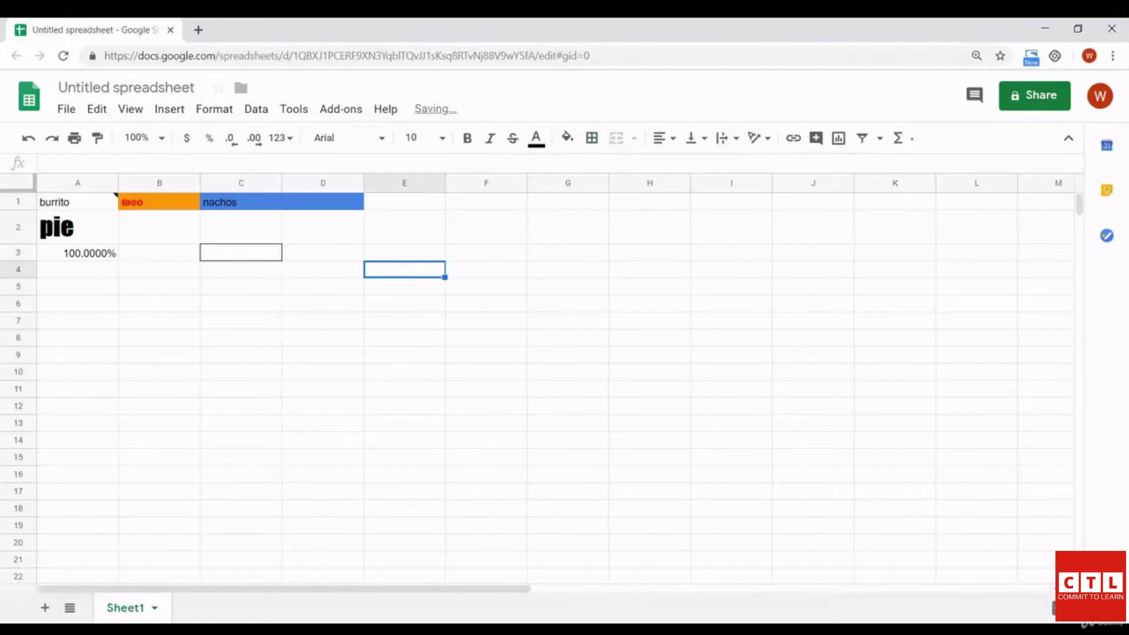
# Compare bordered cell C3 with its neighbor D3, and review the border options for C3 without applying any
pyautogui.click(241, 252)
pyautogui.click(323, 252)
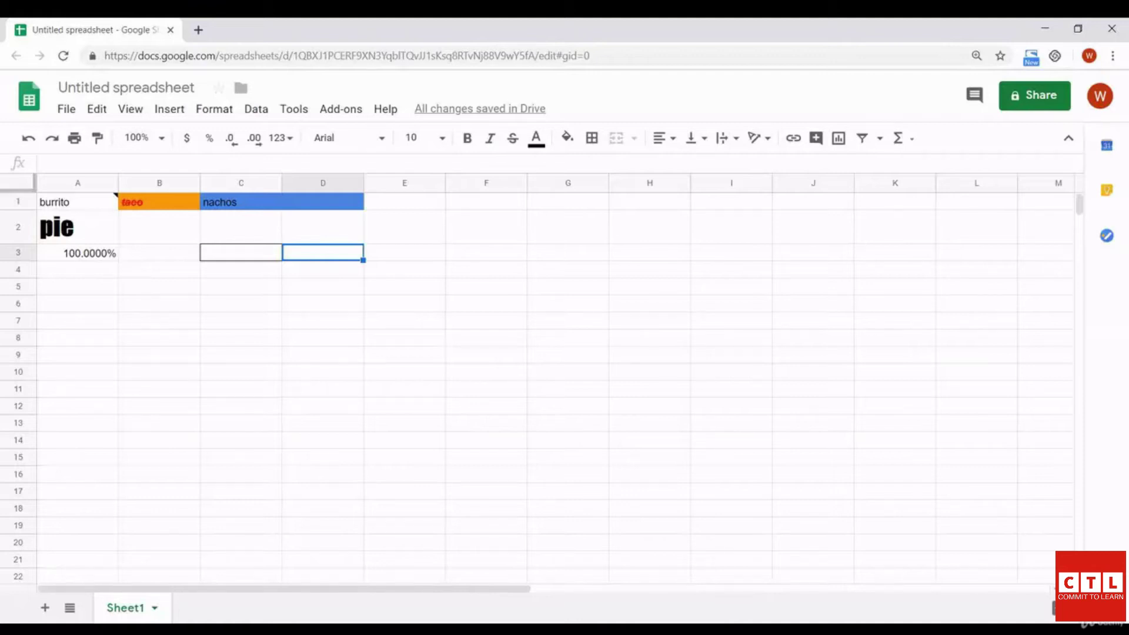
pyautogui.click(241, 252)
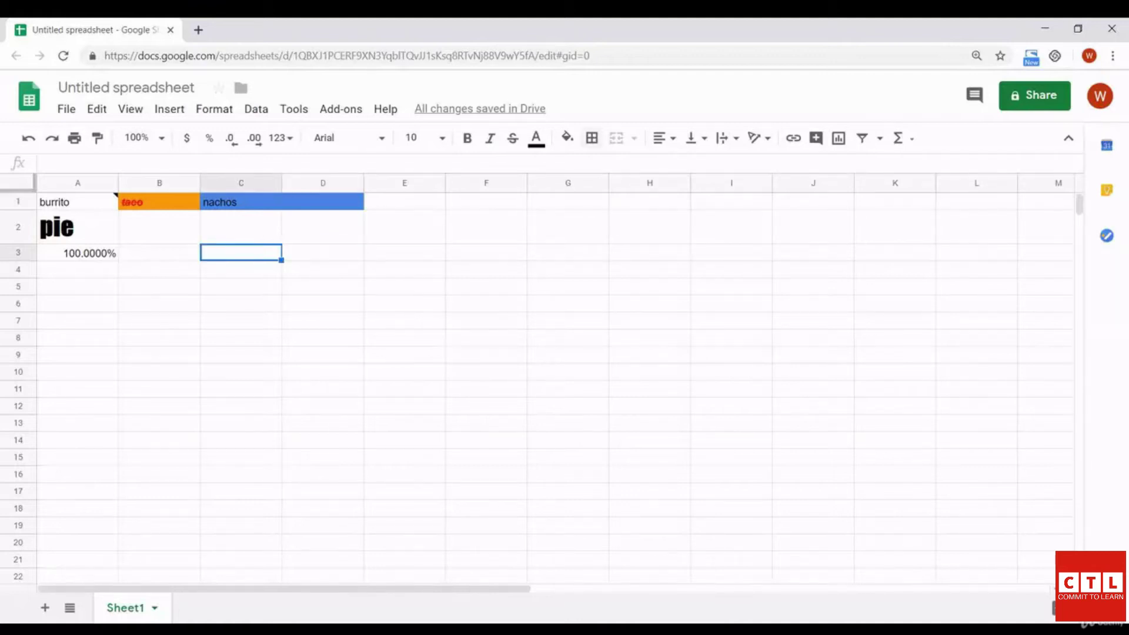
pyautogui.click(592, 138)
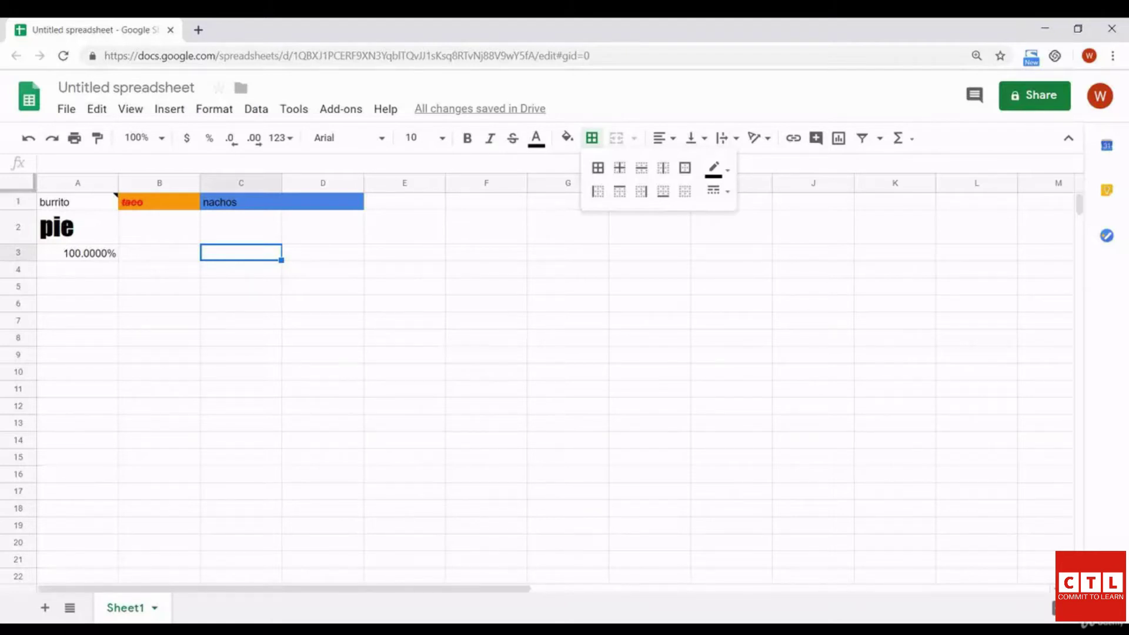
pyautogui.click(77, 287)
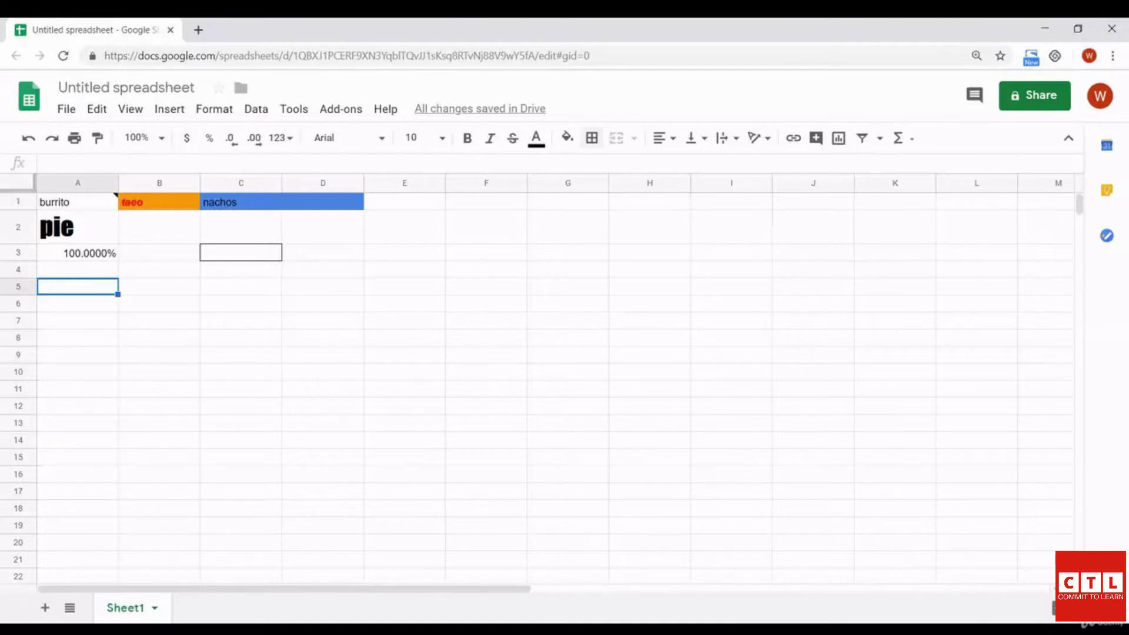
# Merge the empty cells A5 and B5 into one cell
pyautogui.hotkey('shift', 'Right')
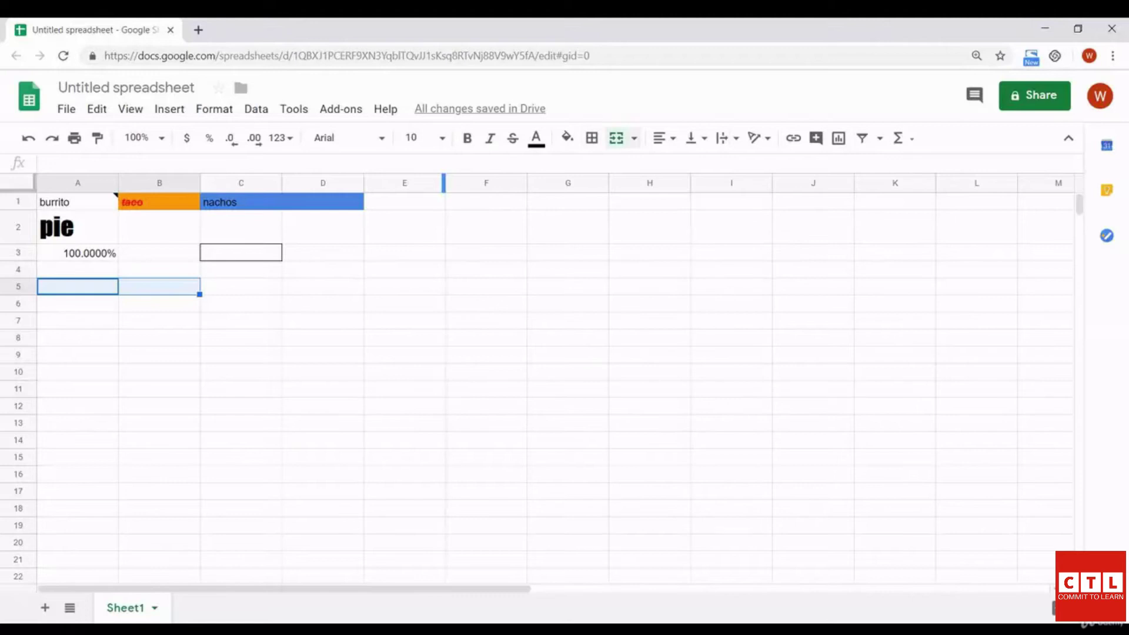
pyautogui.click(617, 138)
pyautogui.click(242, 354)
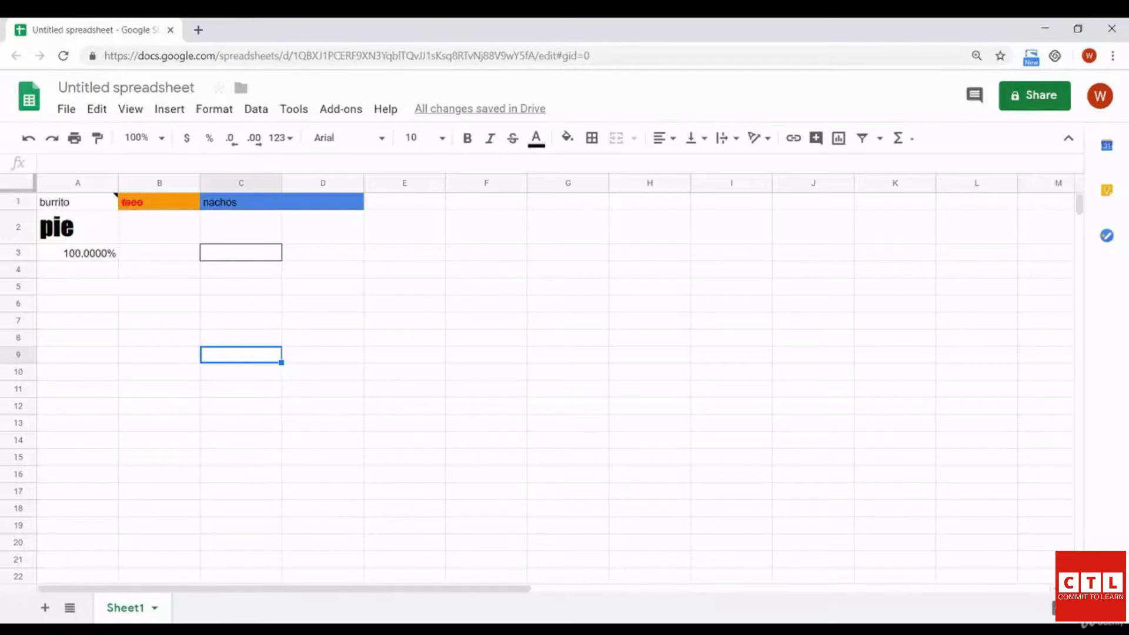
# Clear the burrito text from A1 and check whether the cell's note is still attached
pyautogui.click(78, 202)
pyautogui.doubleClick(135, 207)
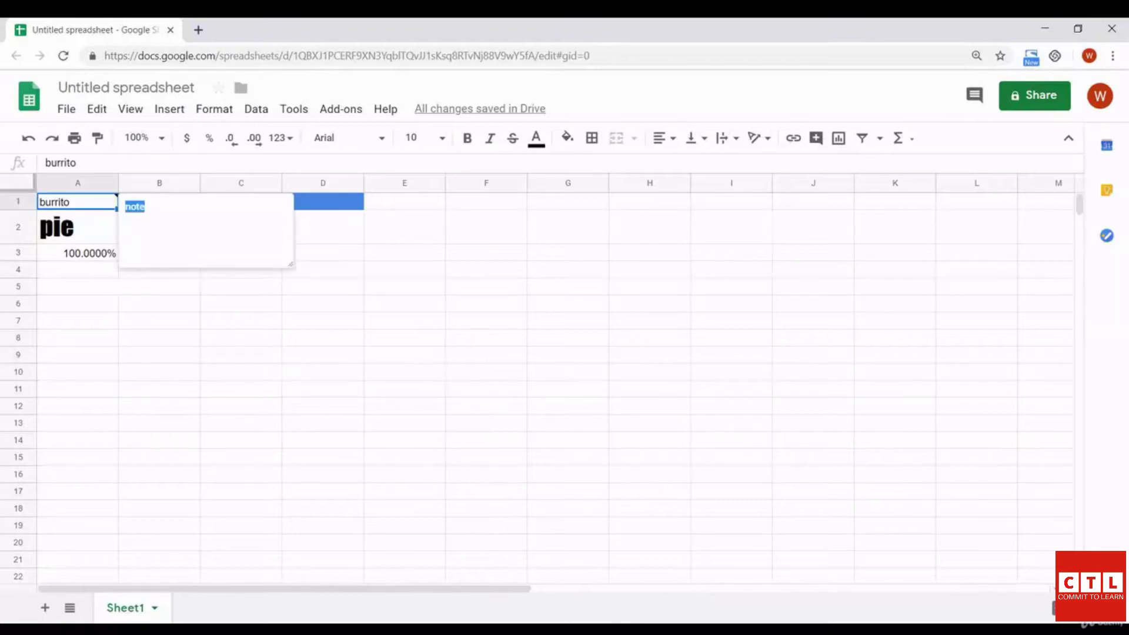
pyautogui.press('Escape')
pyautogui.press('Delete')
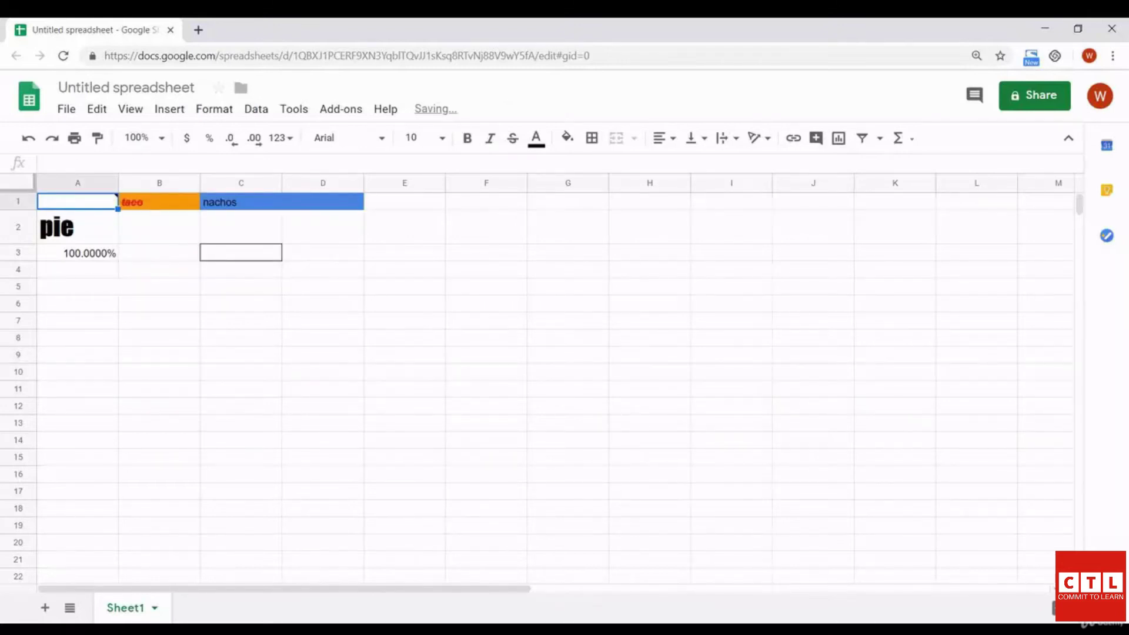
pyautogui.click(241, 320)
pyautogui.click(78, 201)
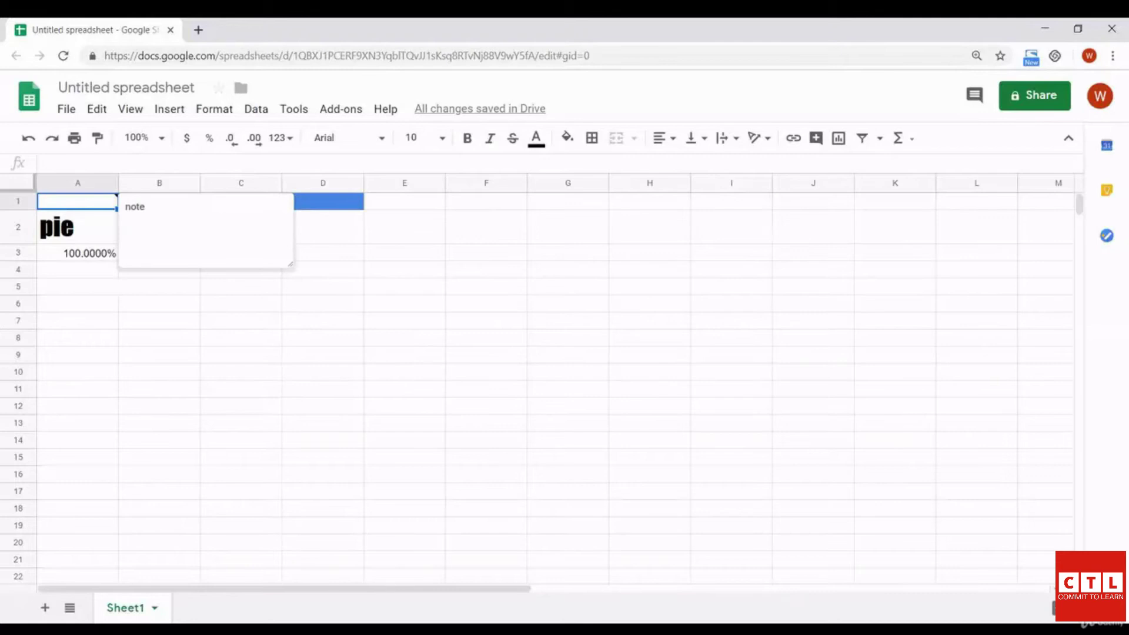
pyautogui.click(160, 270)
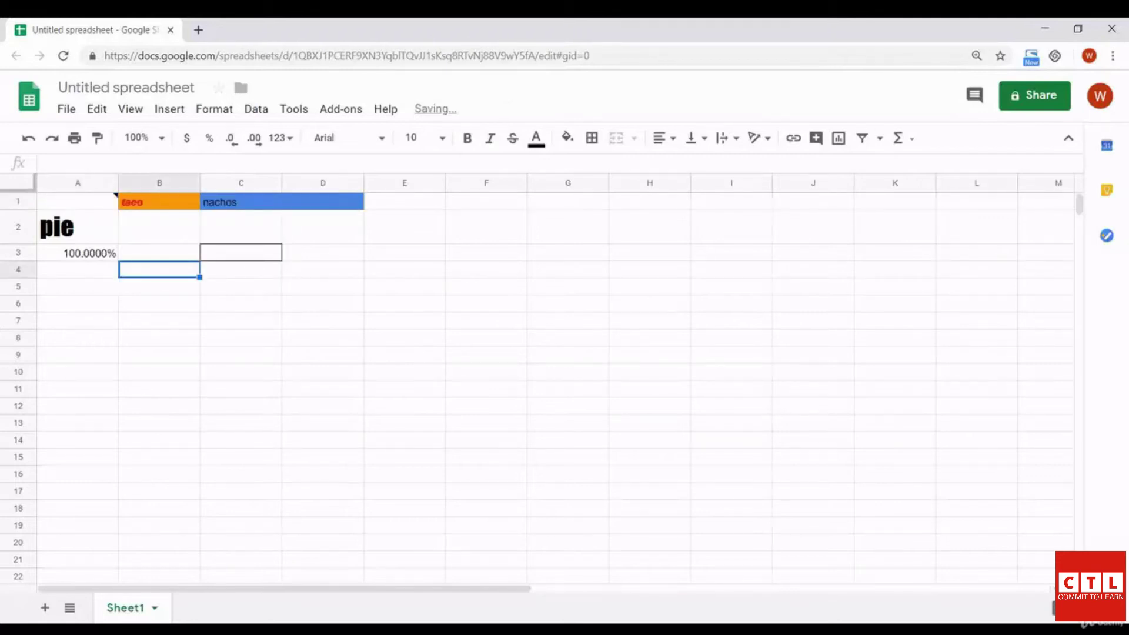
# Delete the note attached to A1 and enter "i" in the cell
pyautogui.click(77, 202)
pyautogui.doubleClick(135, 206)
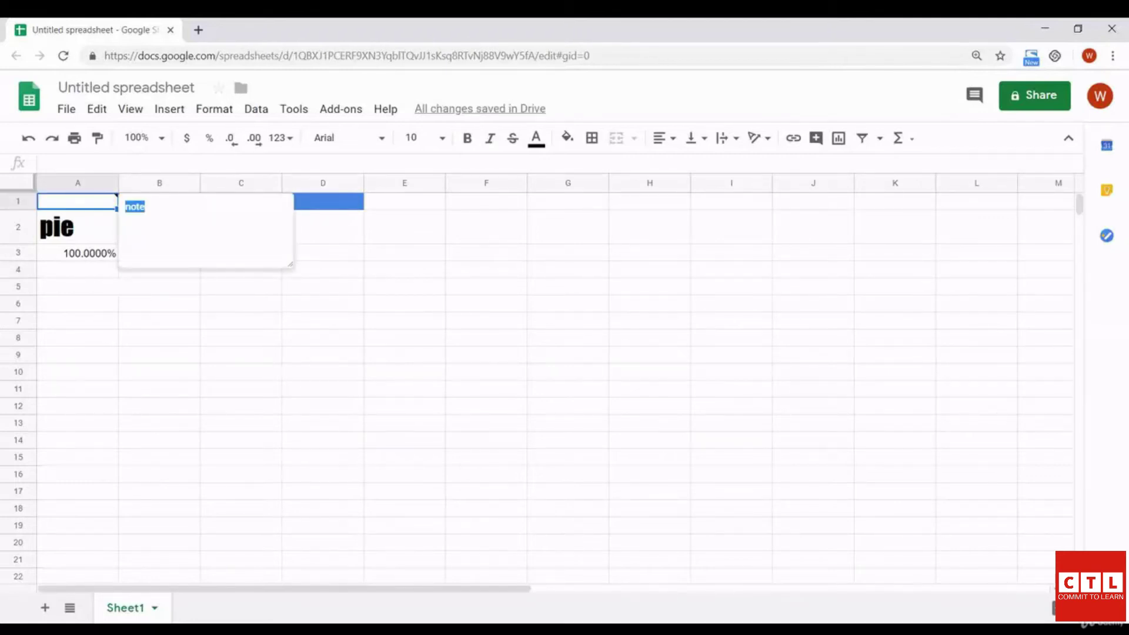
pyautogui.press('BackSpace')
pyautogui.click(159, 406)
pyautogui.click(78, 201)
pyautogui.write('i')
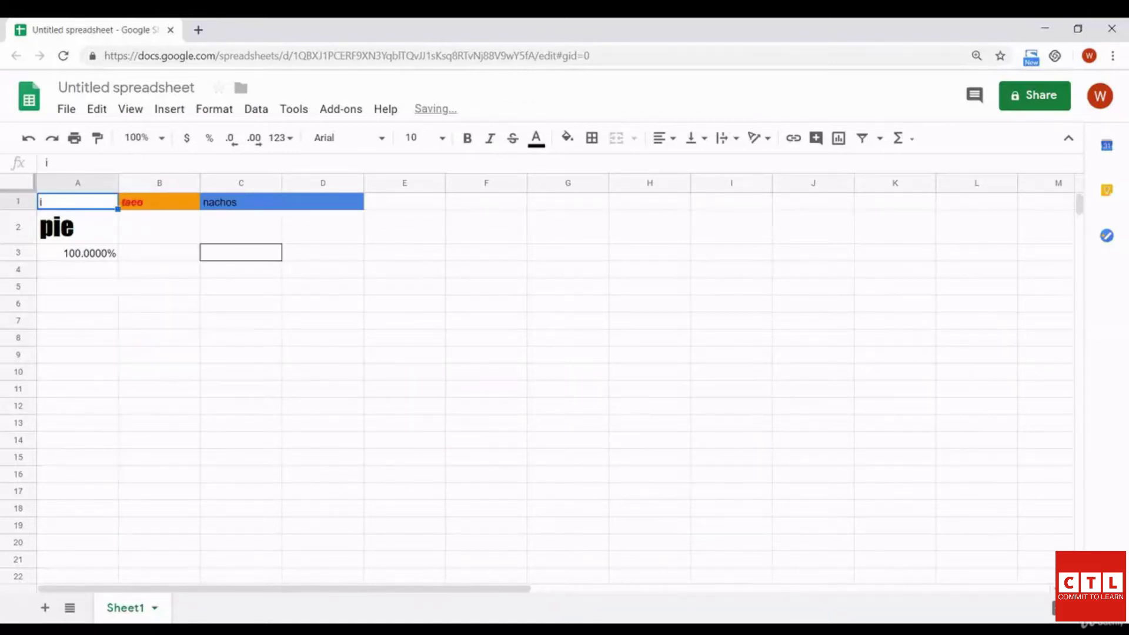
# Try center, right and left horizontal alignment on the text in A1
pyautogui.click(665, 137)
pyautogui.click(681, 165)
pyautogui.click(664, 138)
pyautogui.click(699, 165)
pyautogui.click(665, 137)
pyautogui.click(663, 165)
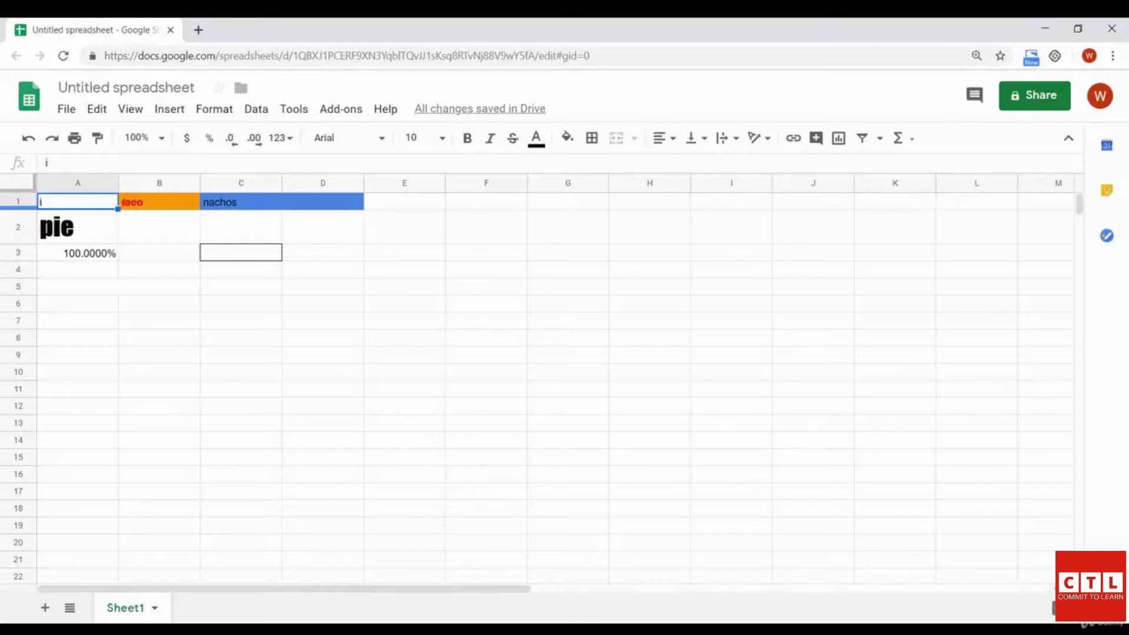
# Make row 1 several times taller and center A1's text both horizontally and vertically
pyautogui.moveTo(19, 209); pyautogui.dragTo(18, 282)
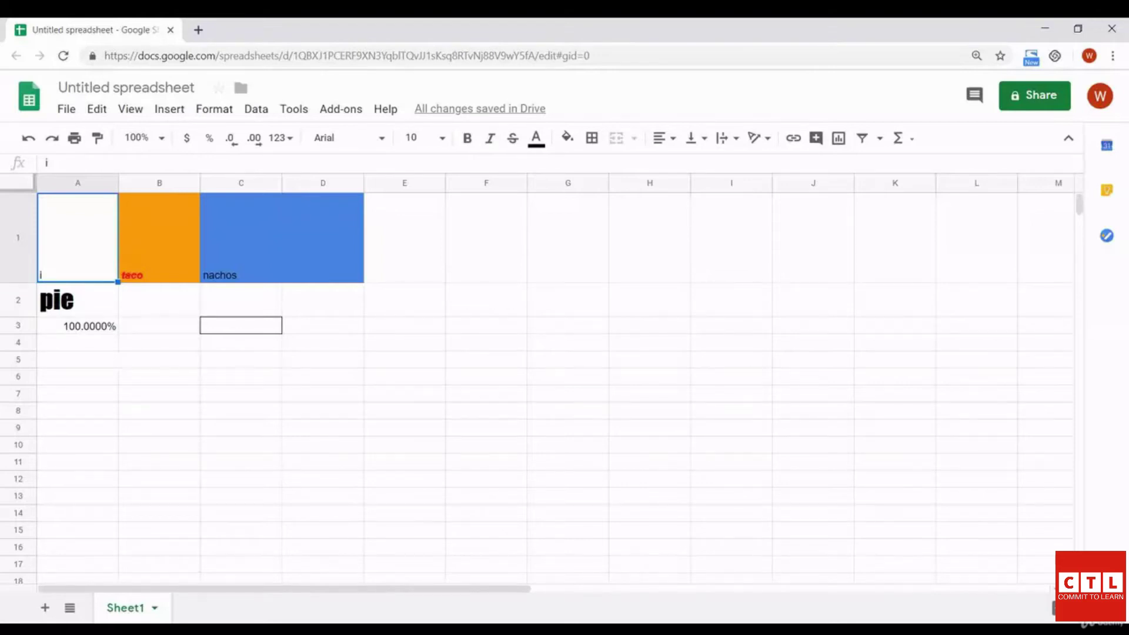
pyautogui.click(664, 139)
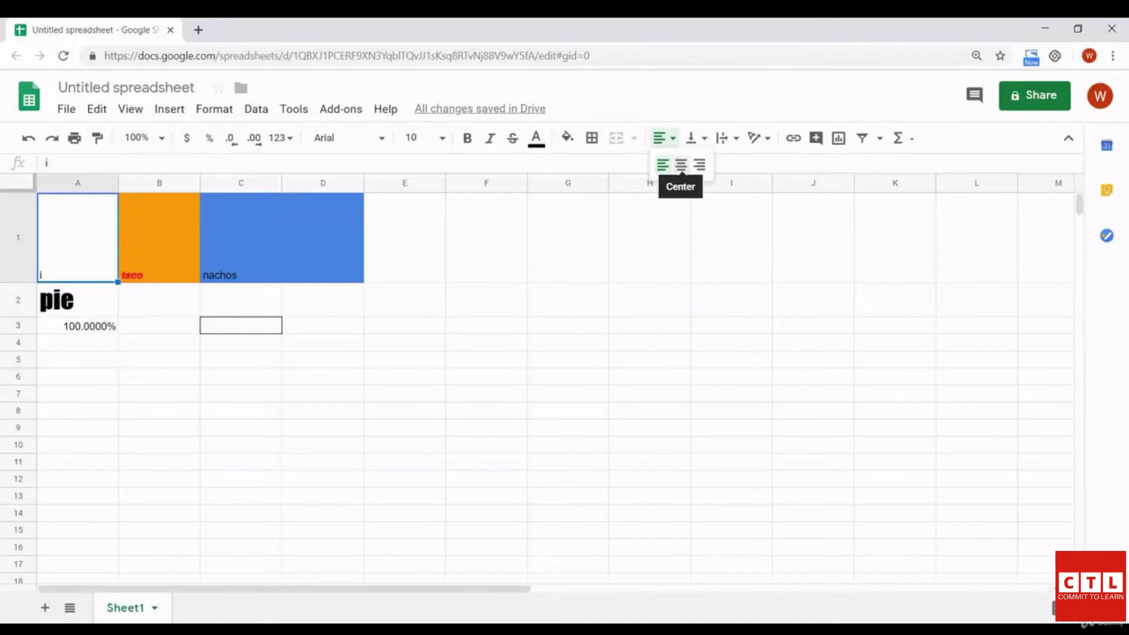
pyautogui.click(680, 165)
pyautogui.click(697, 138)
pyautogui.click(713, 164)
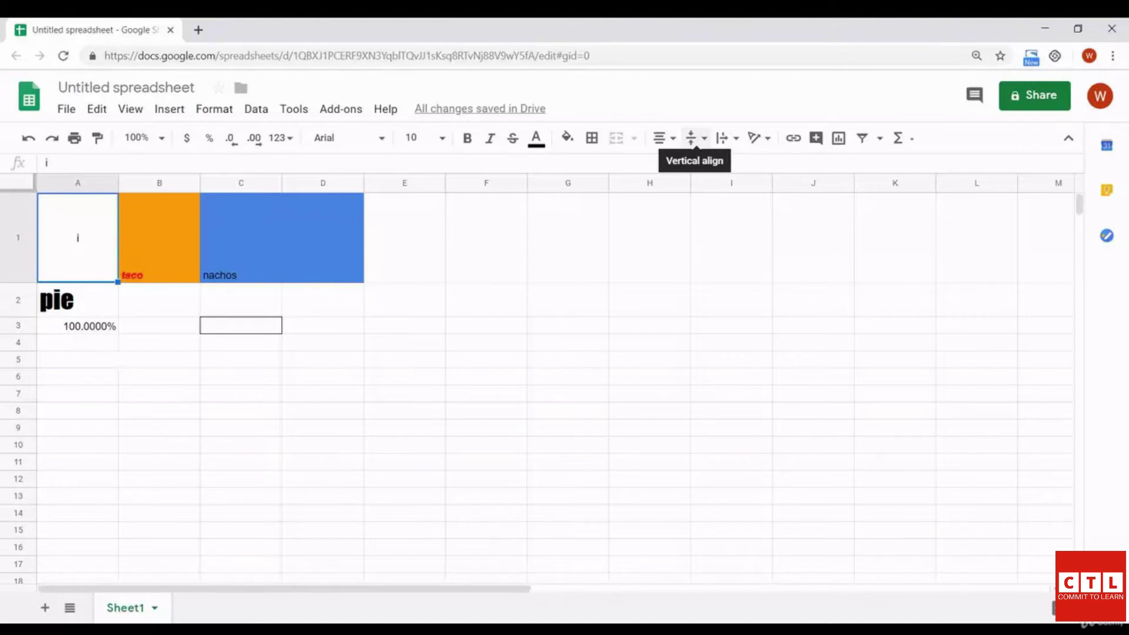
# Try bottom vertical alignment on A1 and settle on top alignment
pyautogui.click(694, 139)
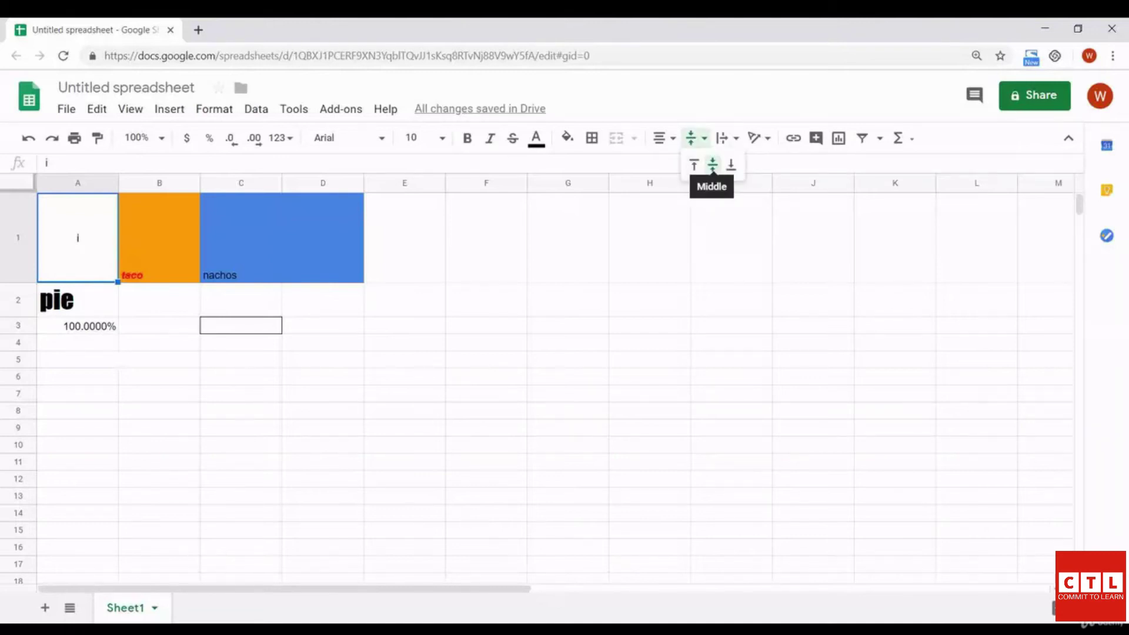
pyautogui.click(731, 164)
pyautogui.click(693, 139)
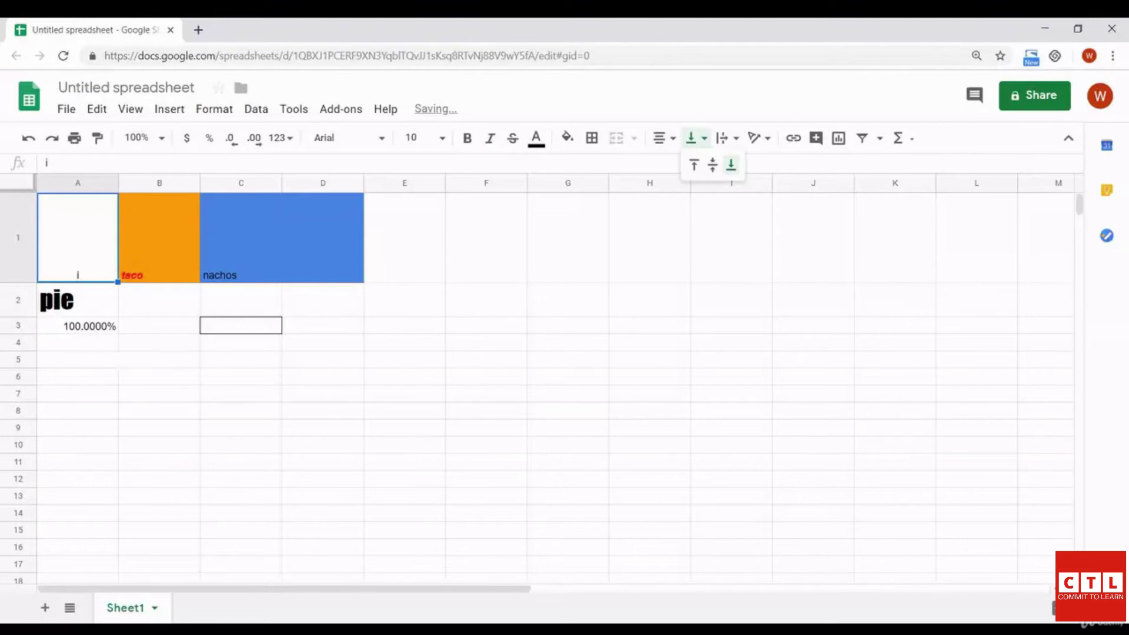
pyautogui.click(694, 165)
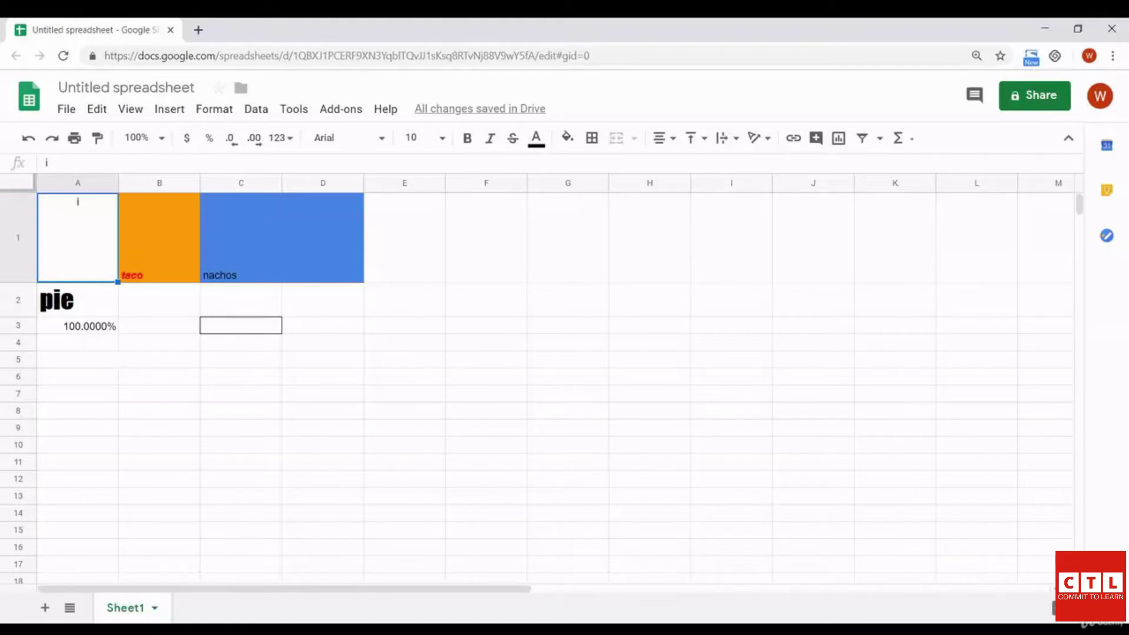
# Replace the content of A1 with the long string "ajsdkfjksdfkj;sadnf;kjsanf;kjsnd;jfknsdakjfnkjane;jknwfkj;nsdkfj"
pyautogui.press('BackSpace')
pyautogui.write('ajsdkfjksdfkj;sadnf;kjsanf;kjsnd;jfknsdakjfnkjane;jknwfkj;nsdkfj')
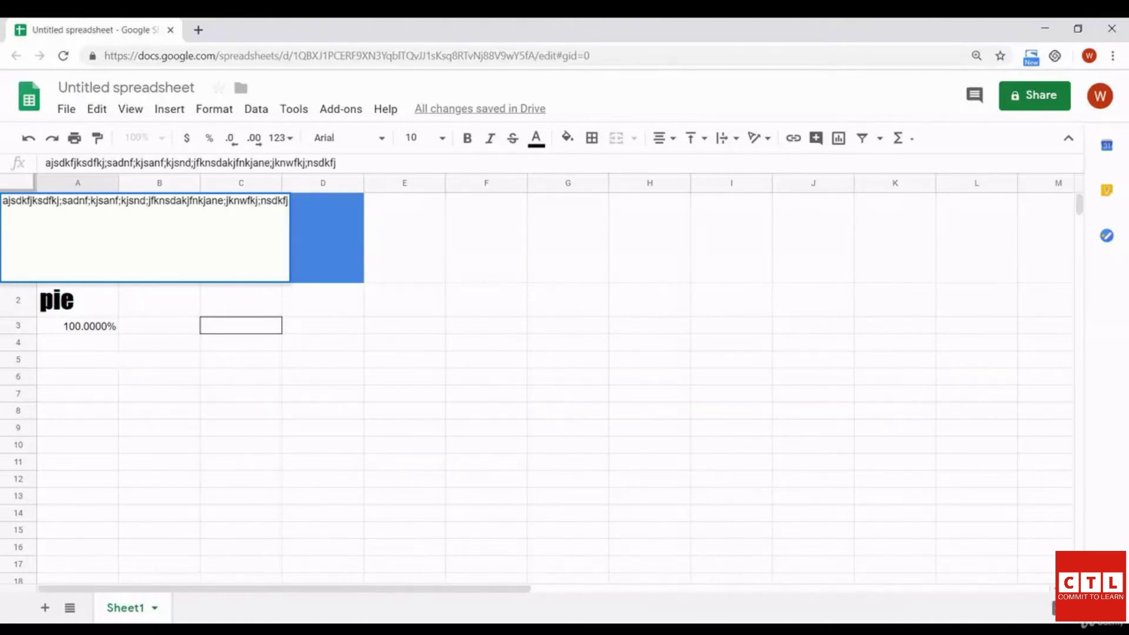
pyautogui.click(323, 479)
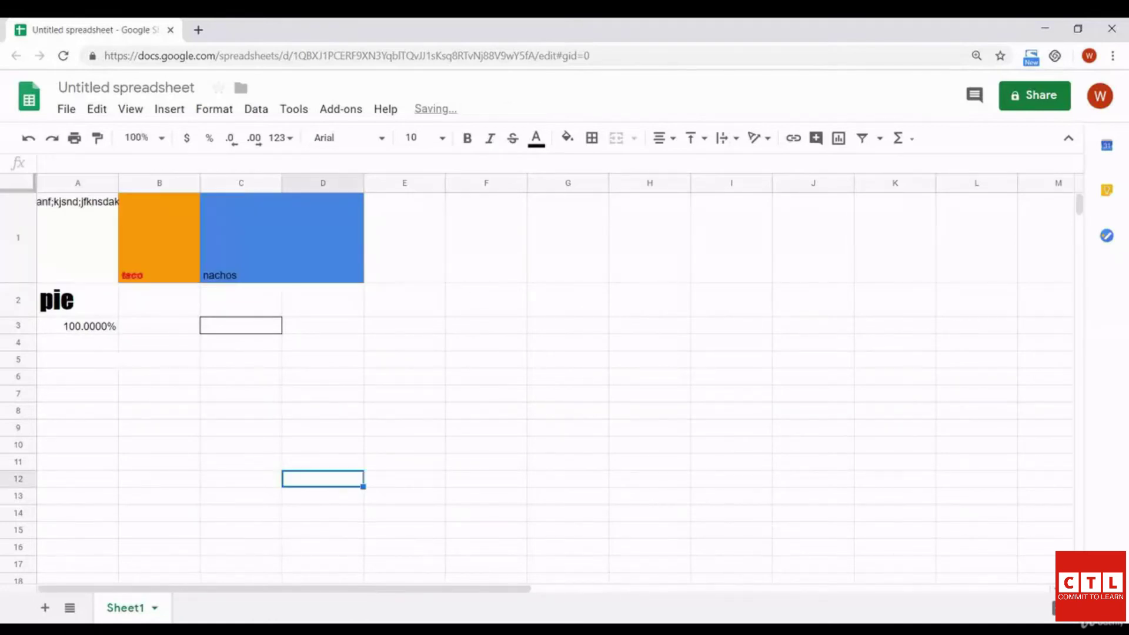
# Apply the Overflow text wrapping option to the long string in A1
pyautogui.click(78, 238)
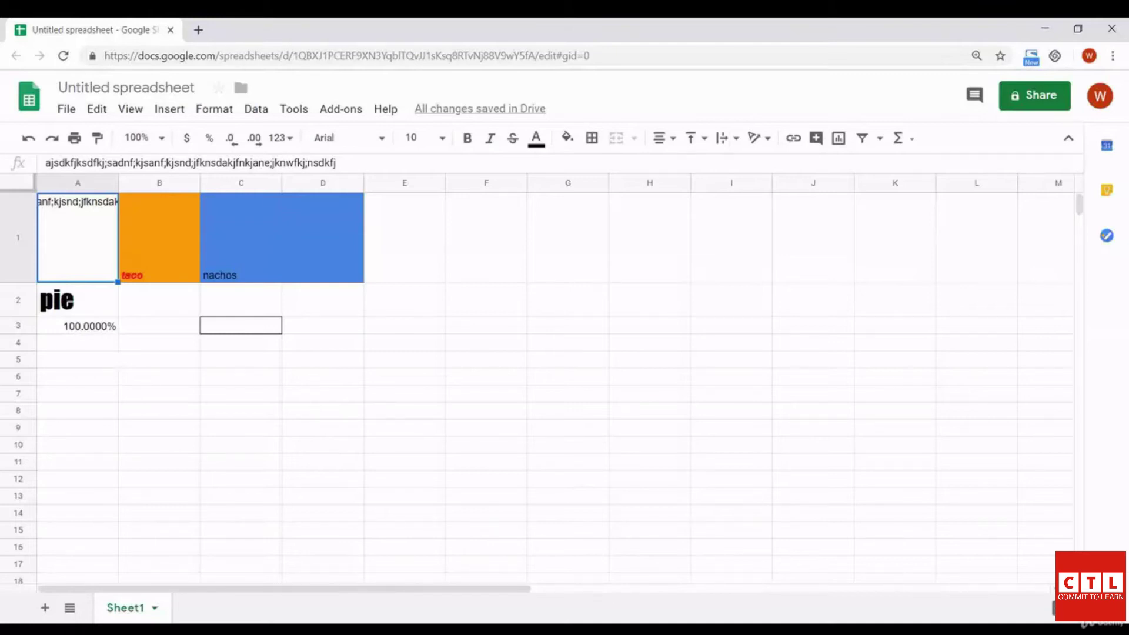
pyautogui.click(727, 138)
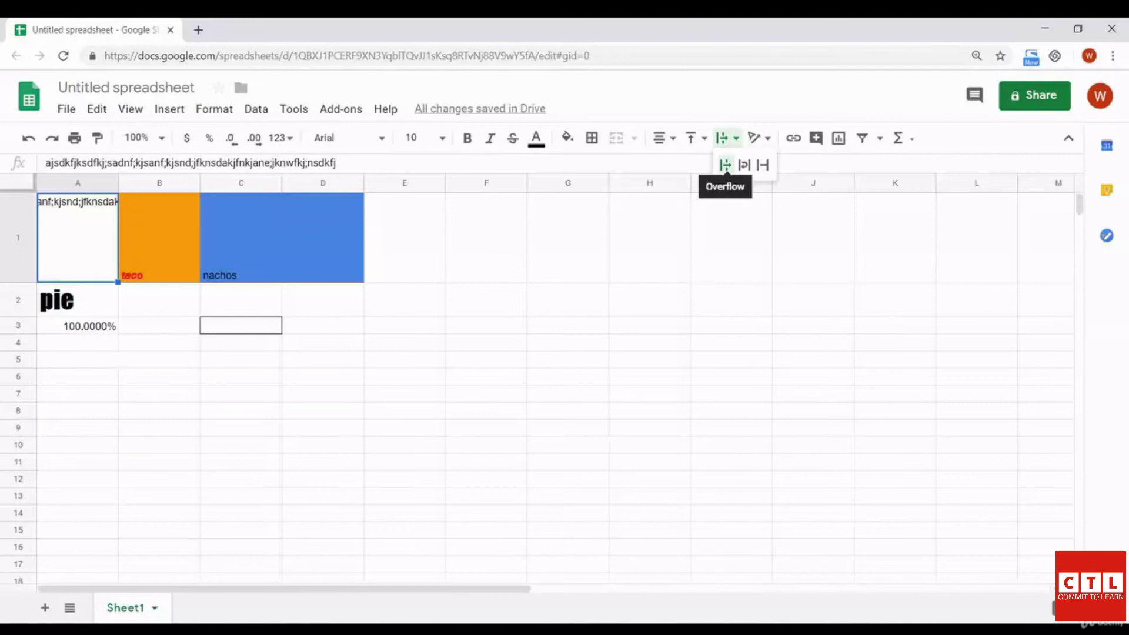
pyautogui.click(725, 165)
pyautogui.click(568, 377)
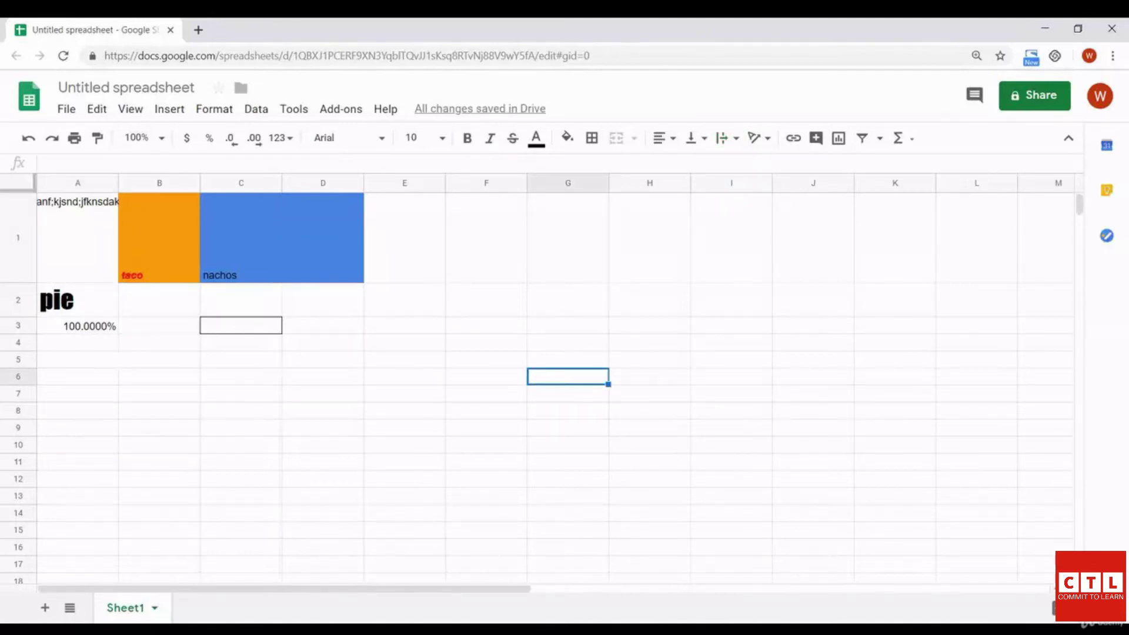
# Try the Clip option on A1's long string and switch its text wrapping to Wrap
pyautogui.click(77, 237)
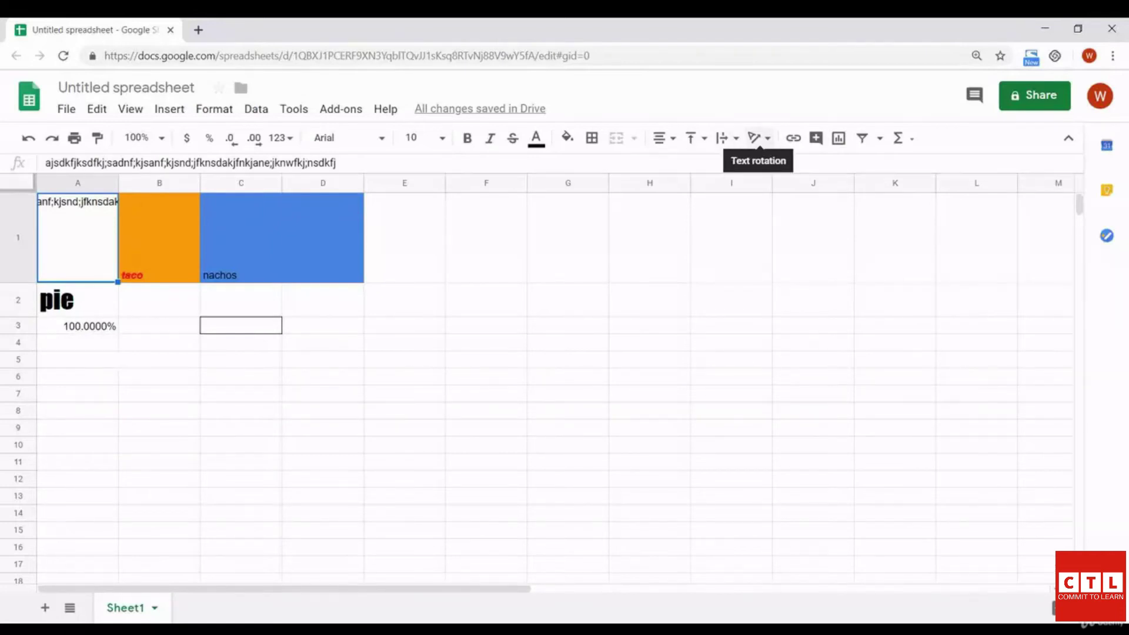
pyautogui.click(727, 138)
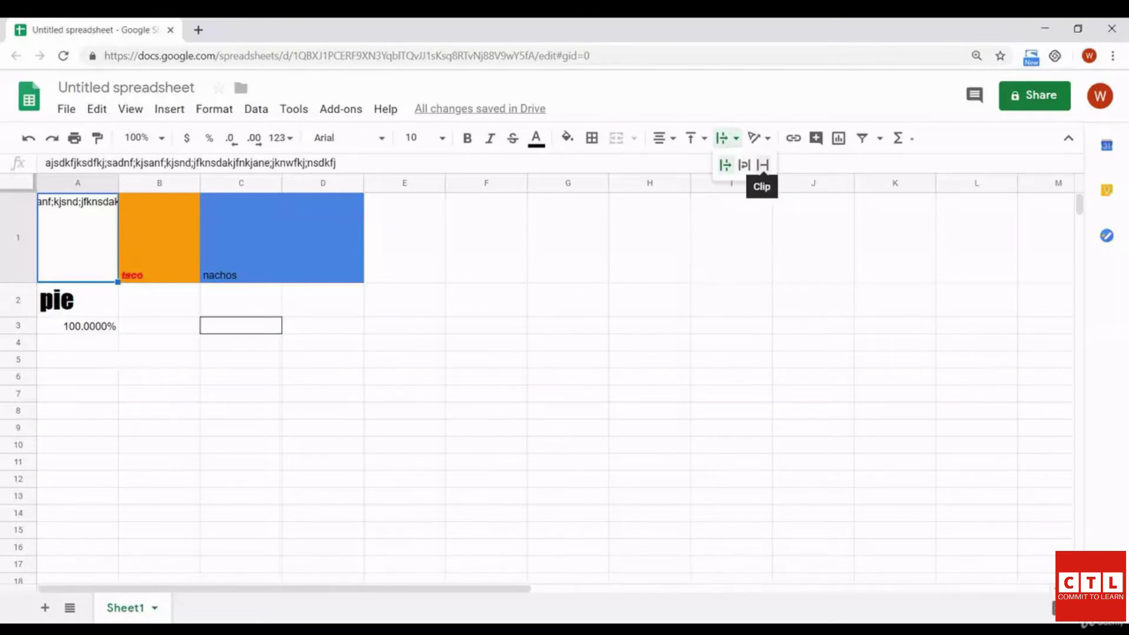
pyautogui.click(763, 165)
pyautogui.click(727, 138)
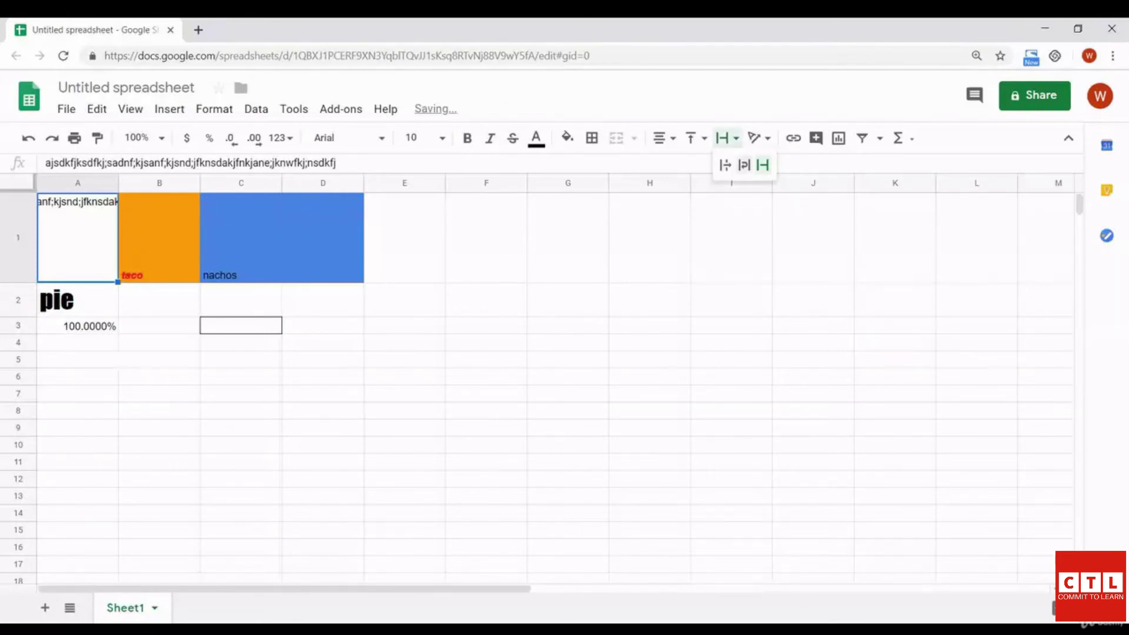
pyautogui.click(744, 165)
# Keep the Wrap option on A1 and rotate its text so that it tilts up
pyautogui.click(727, 138)
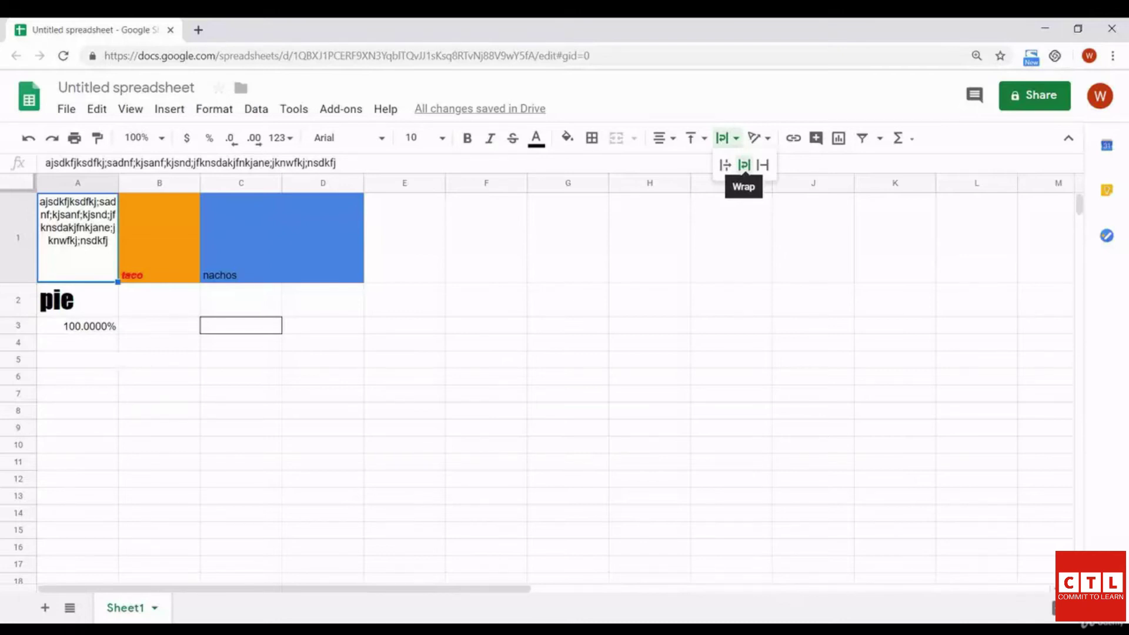
pyautogui.click(744, 166)
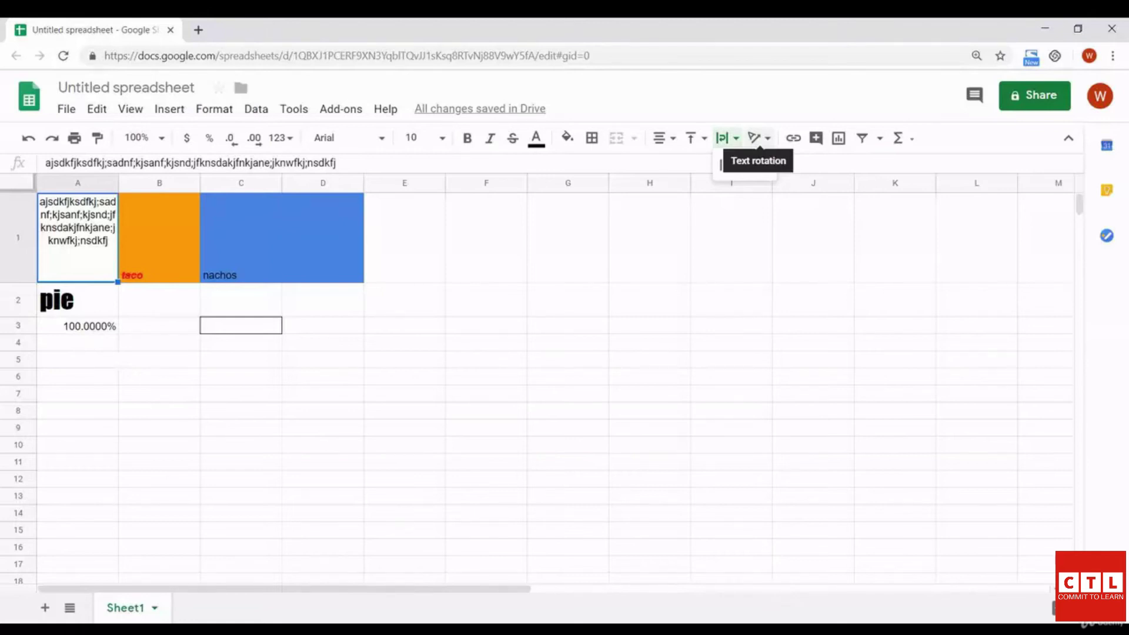
pyautogui.click(758, 138)
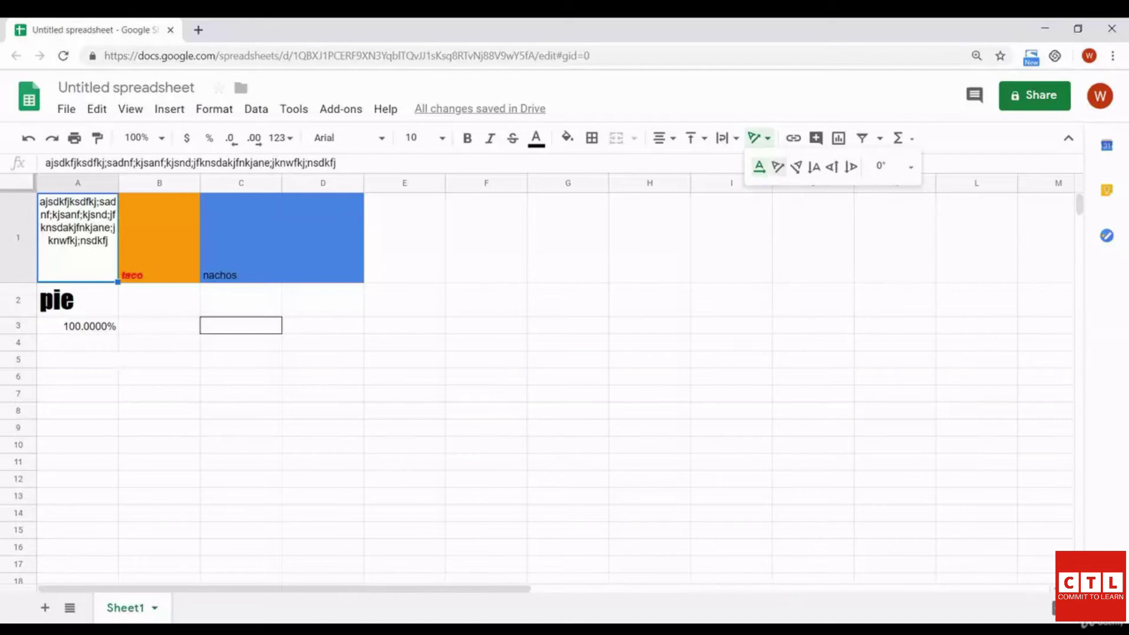
pyautogui.click(778, 167)
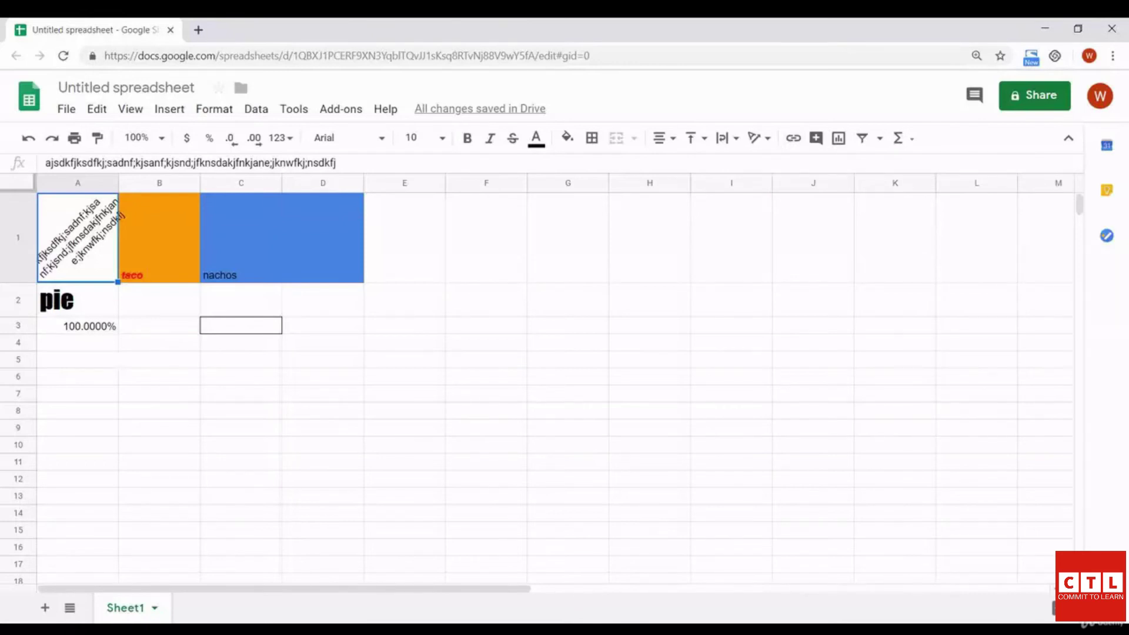
# Enter "g" in F1 and reselect that cell
pyautogui.click(486, 238)
pyautogui.write('g')
pyautogui.press('Return')
pyautogui.press('Up')
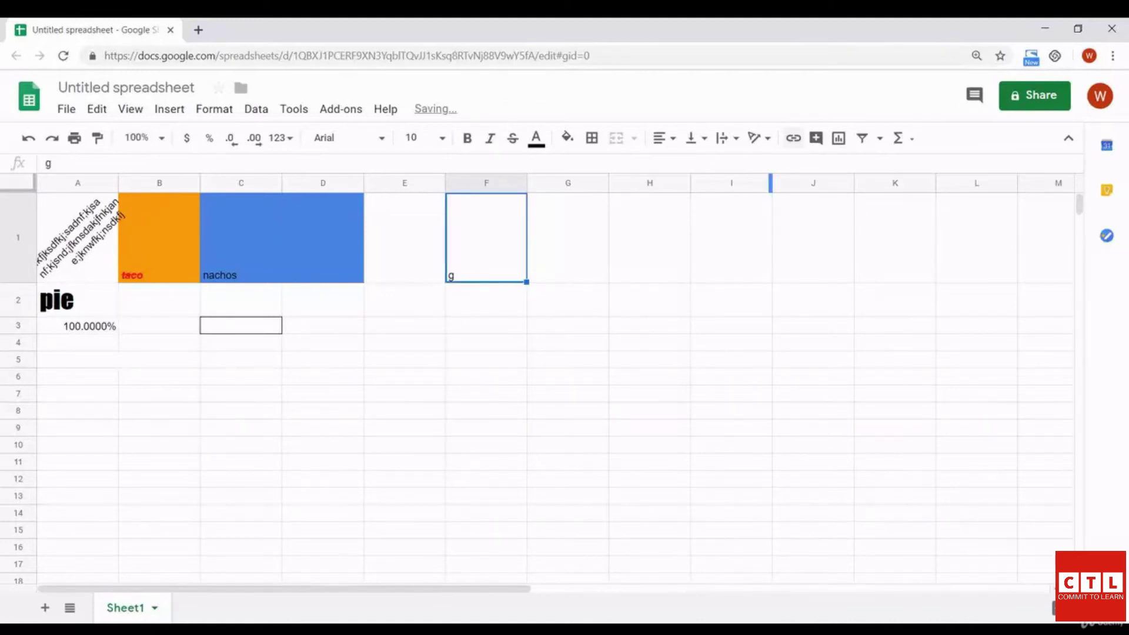
# Link the text in F1 to google.com, open the link to test it and return to the spreadsheet
pyautogui.click(793, 138)
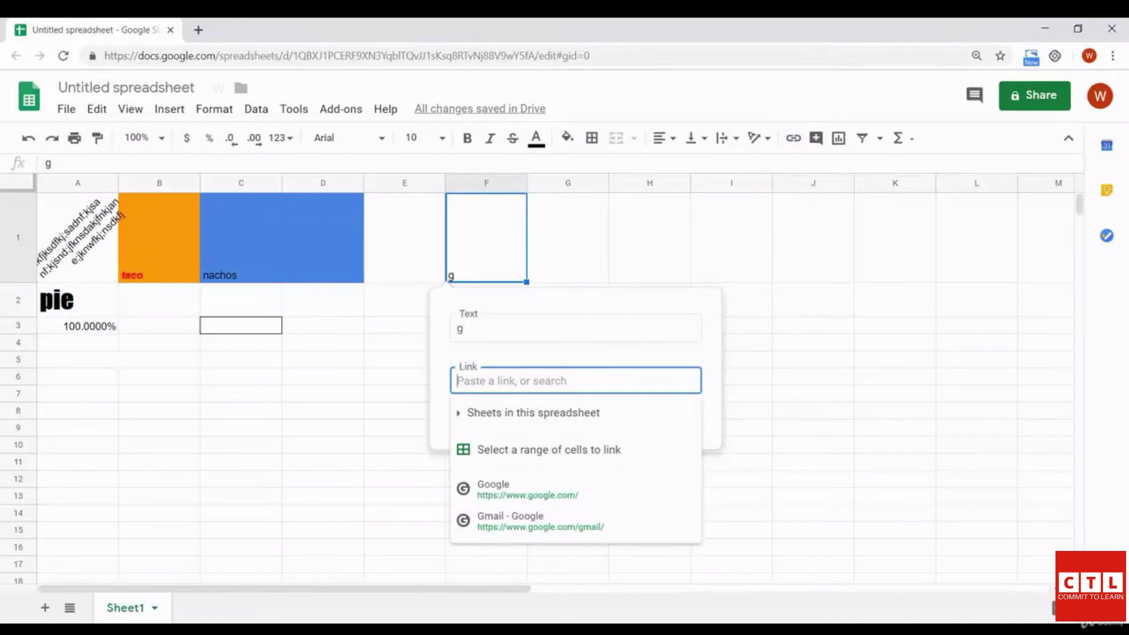
pyautogui.write('goog')
pyautogui.write('le.c')
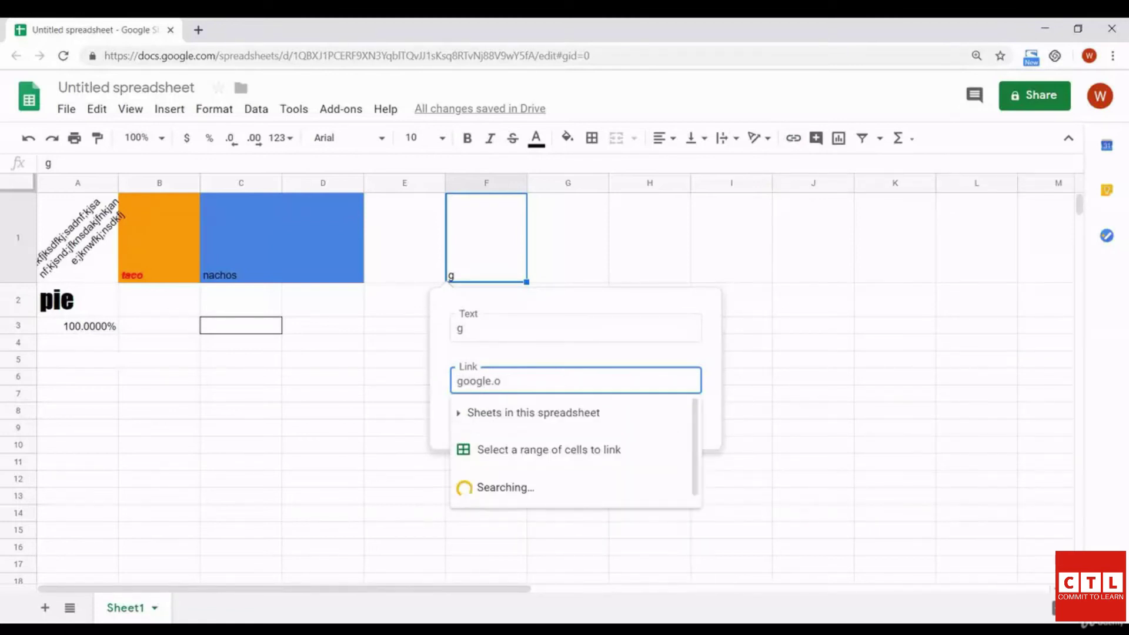
pyautogui.write('om')
pyautogui.press('Return')
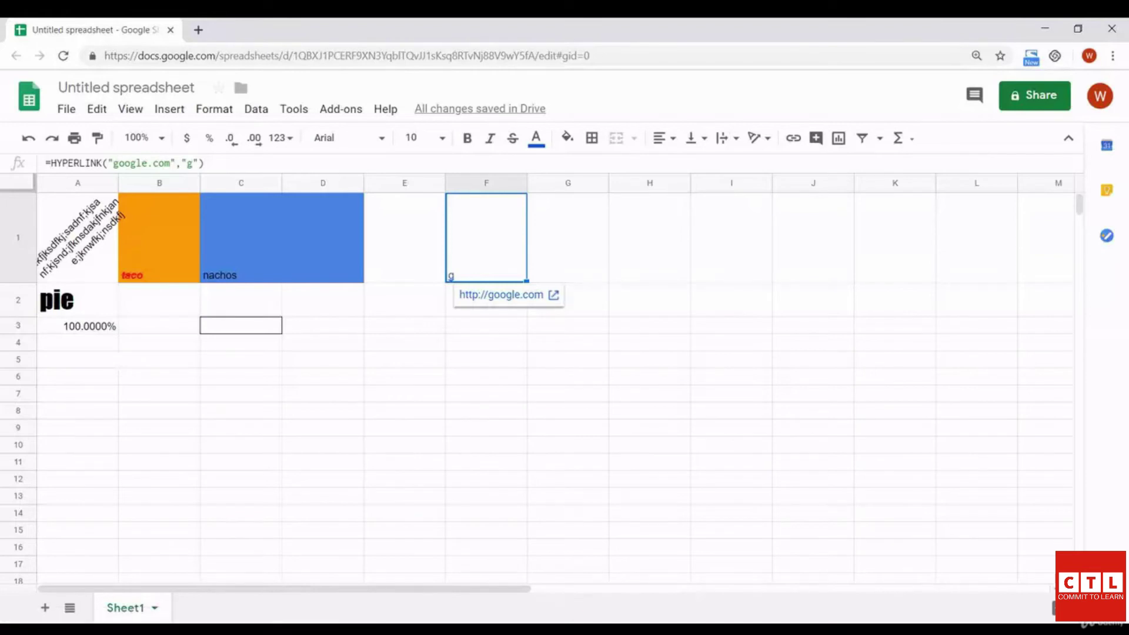
pyautogui.click(501, 295)
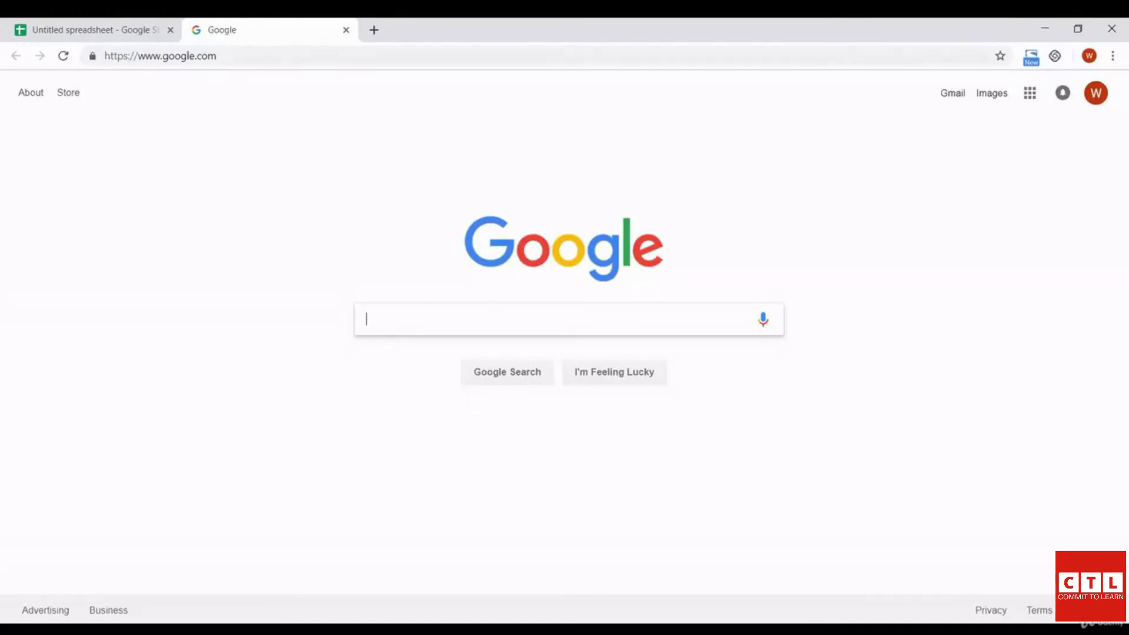
pyautogui.click(95, 30)
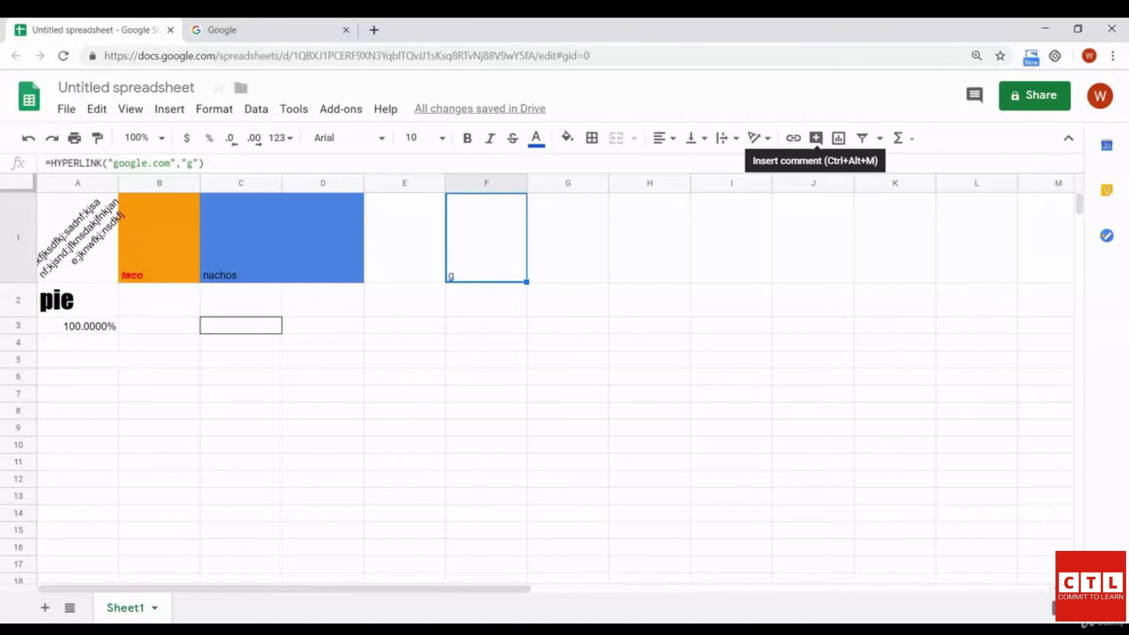
# Add the comment "random note" to cell F1, view it on the cell and resolve it
pyautogui.click(816, 138)
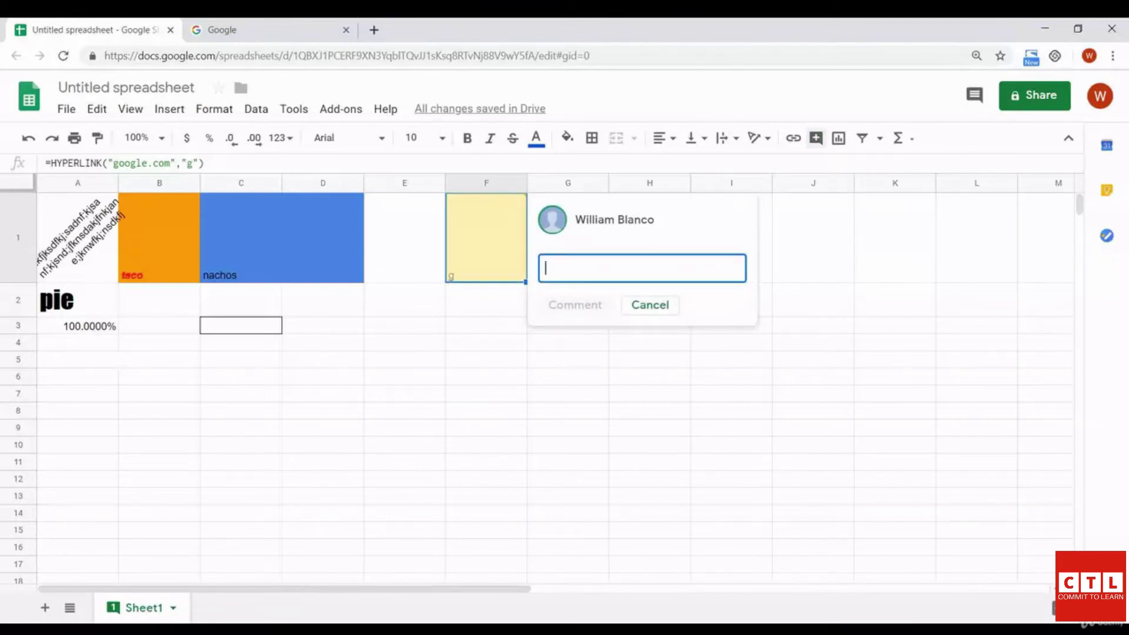
pyautogui.write('random note')
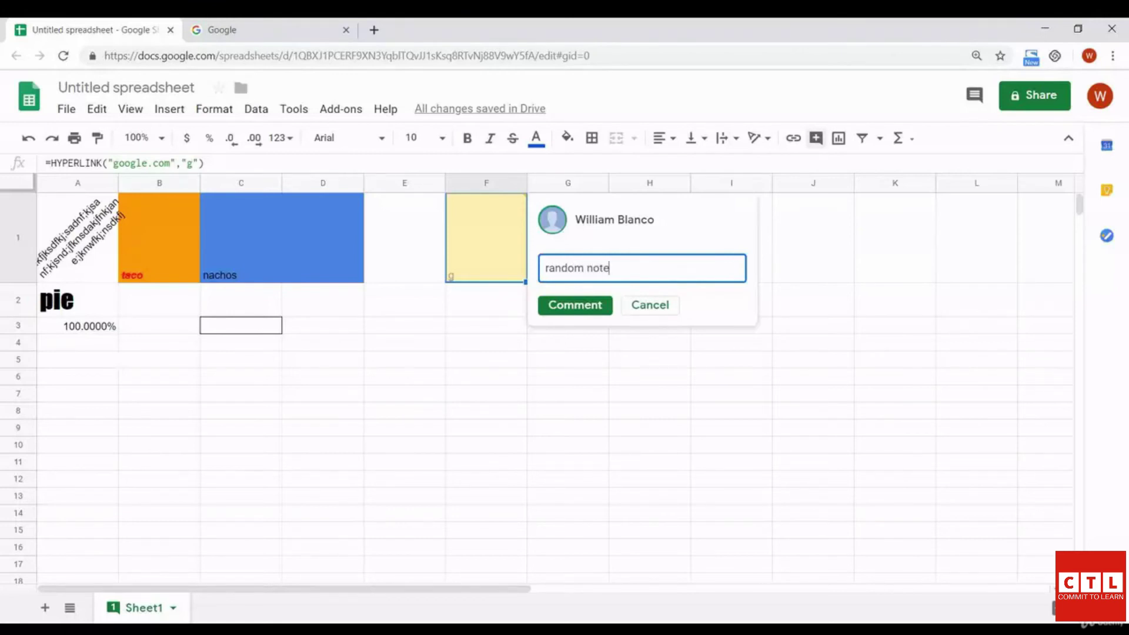
pyautogui.press('Return')
pyautogui.press('BackSpace')
pyautogui.click(576, 322)
pyautogui.click(568, 359)
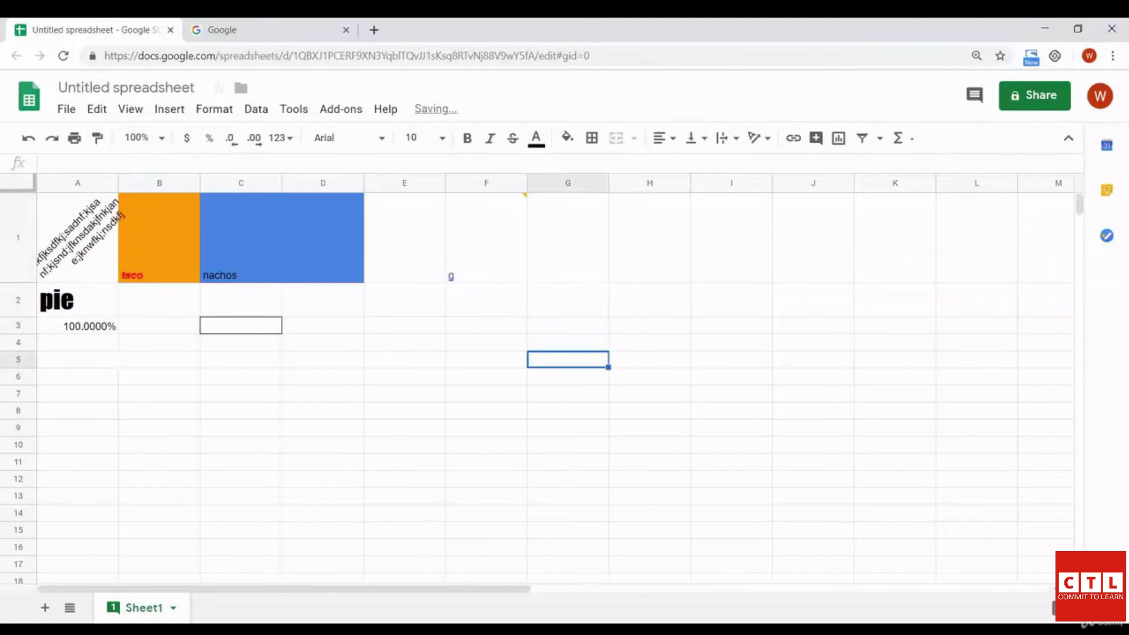
pyautogui.moveTo(486, 247)
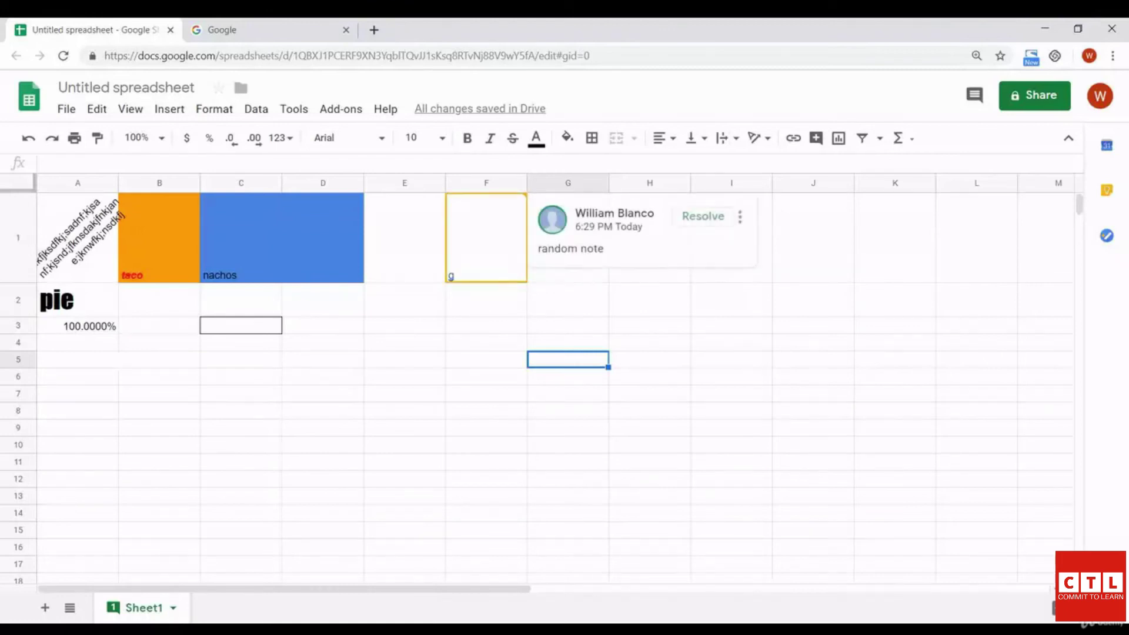
pyautogui.click(703, 216)
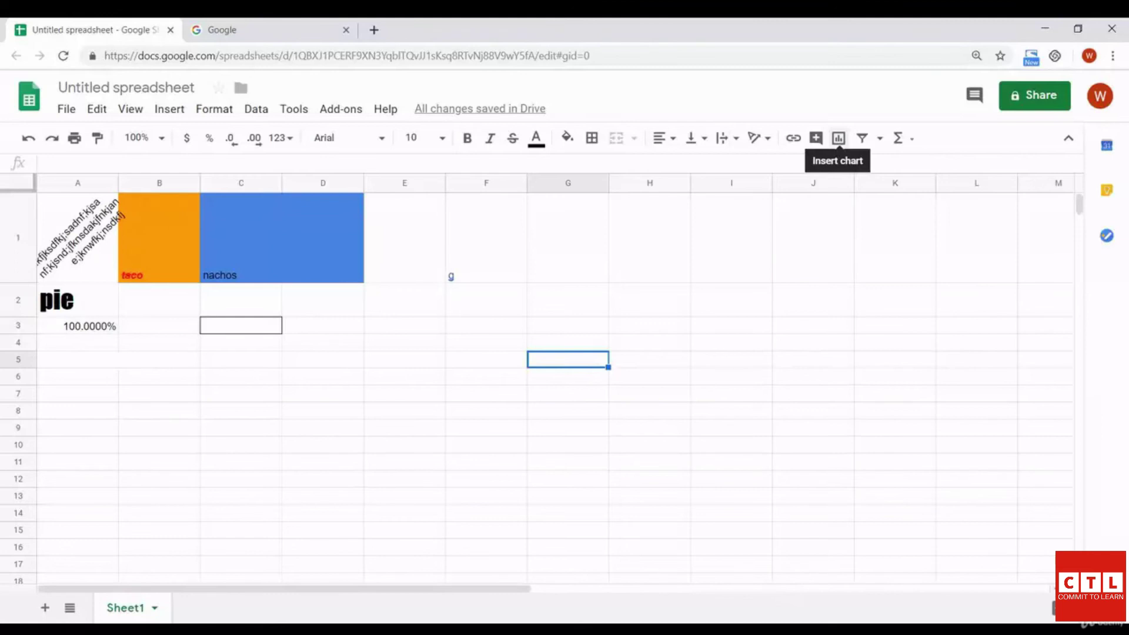
# Insert a chart based on the empty cell G5 and close the chart editor
pyautogui.click(839, 138)
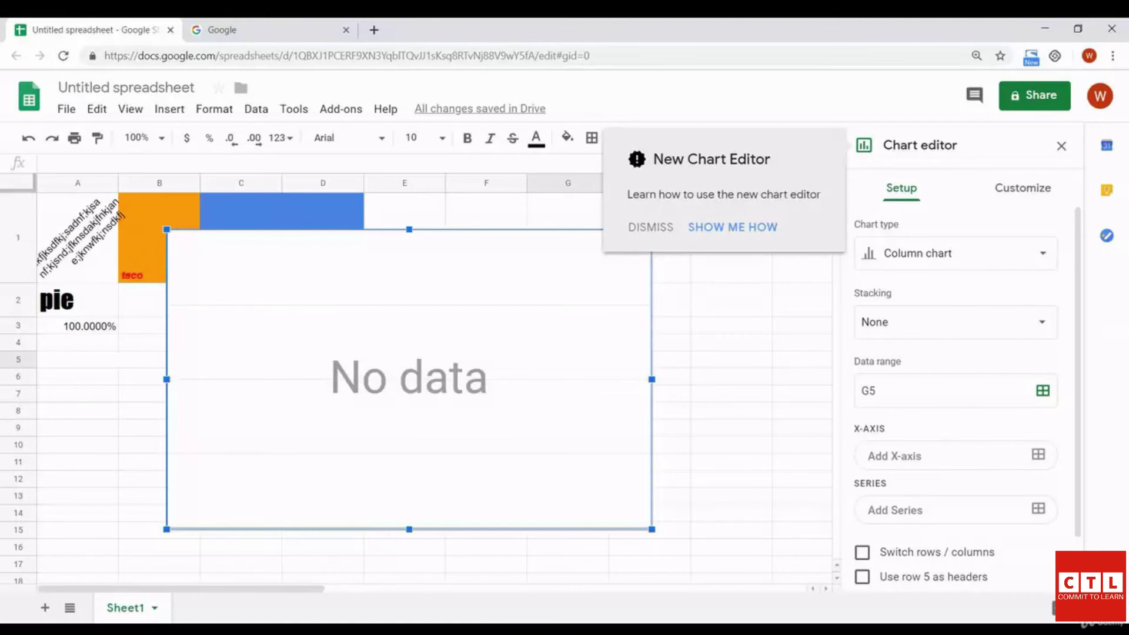
pyautogui.click(1061, 146)
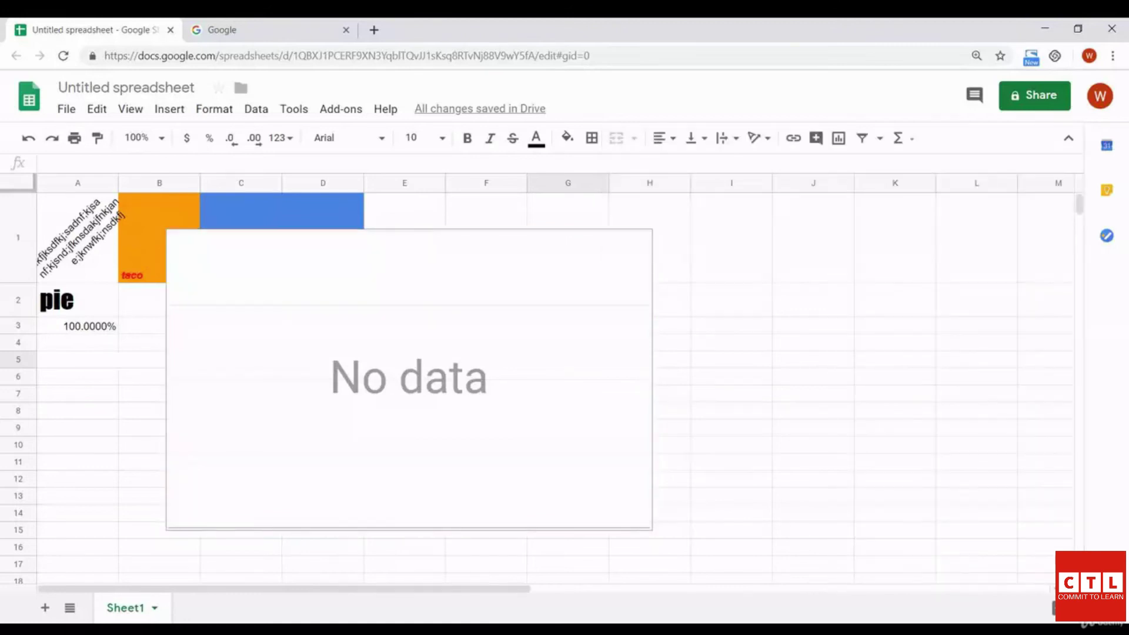
pyautogui.click(670, 235)
# Move the empty chart to its own sheet and return to Sheet1
pyautogui.click(594, 276)
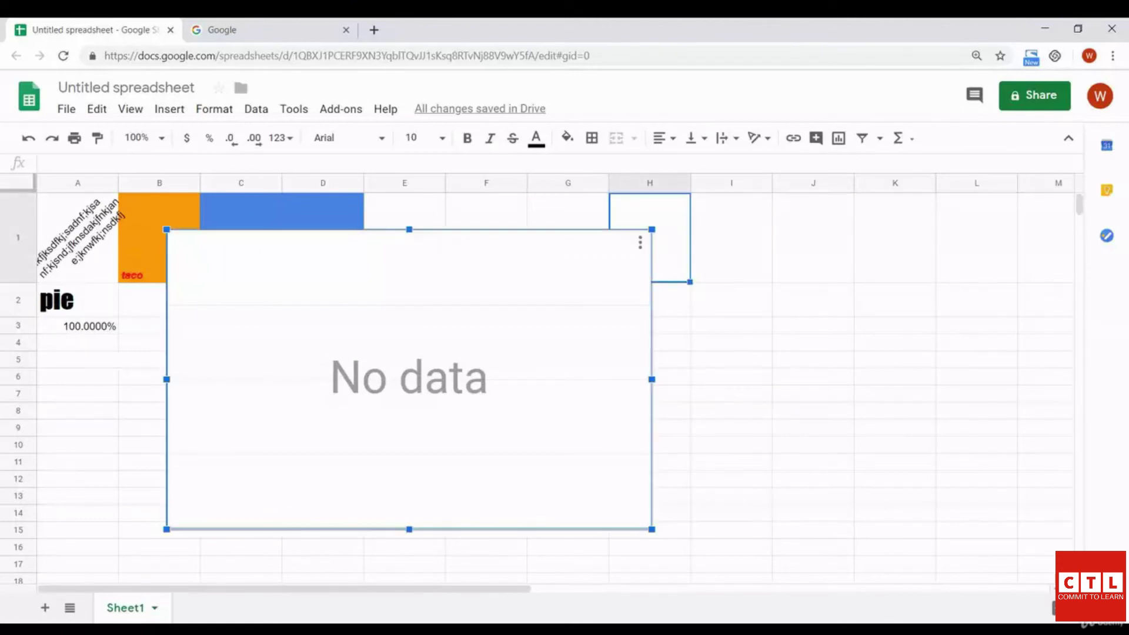
pyautogui.click(640, 242)
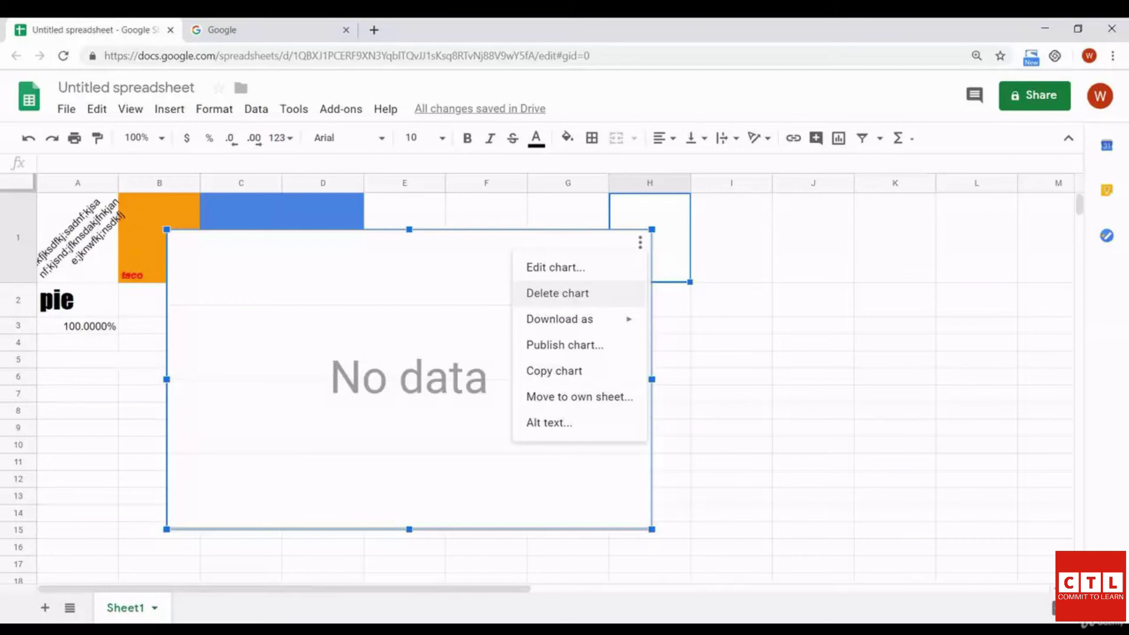
pyautogui.click(580, 397)
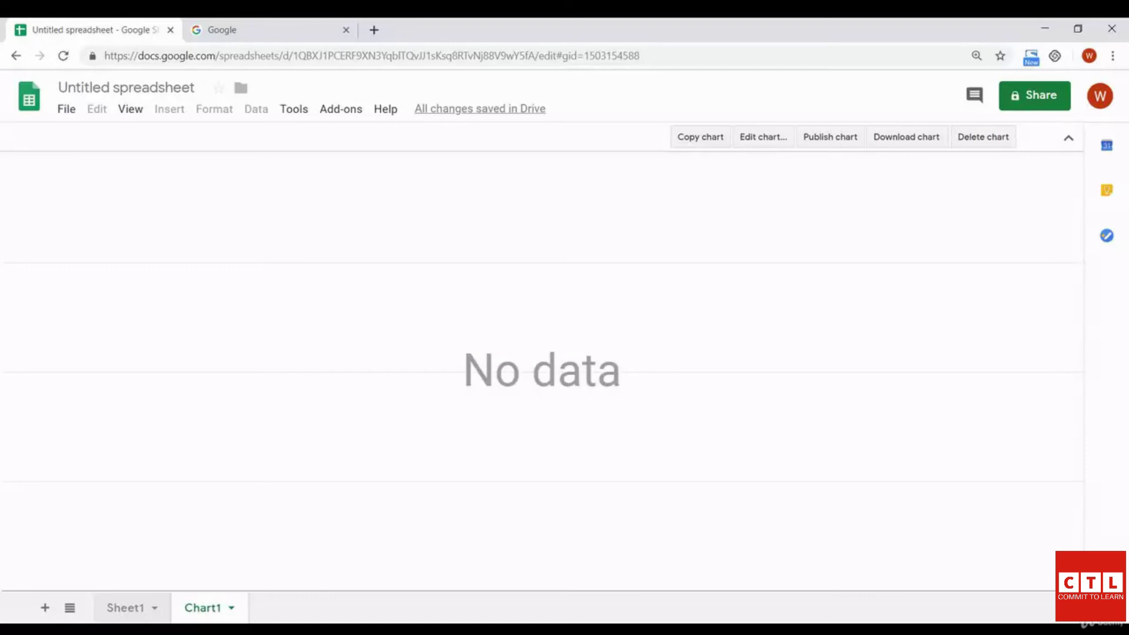
pyautogui.click(125, 608)
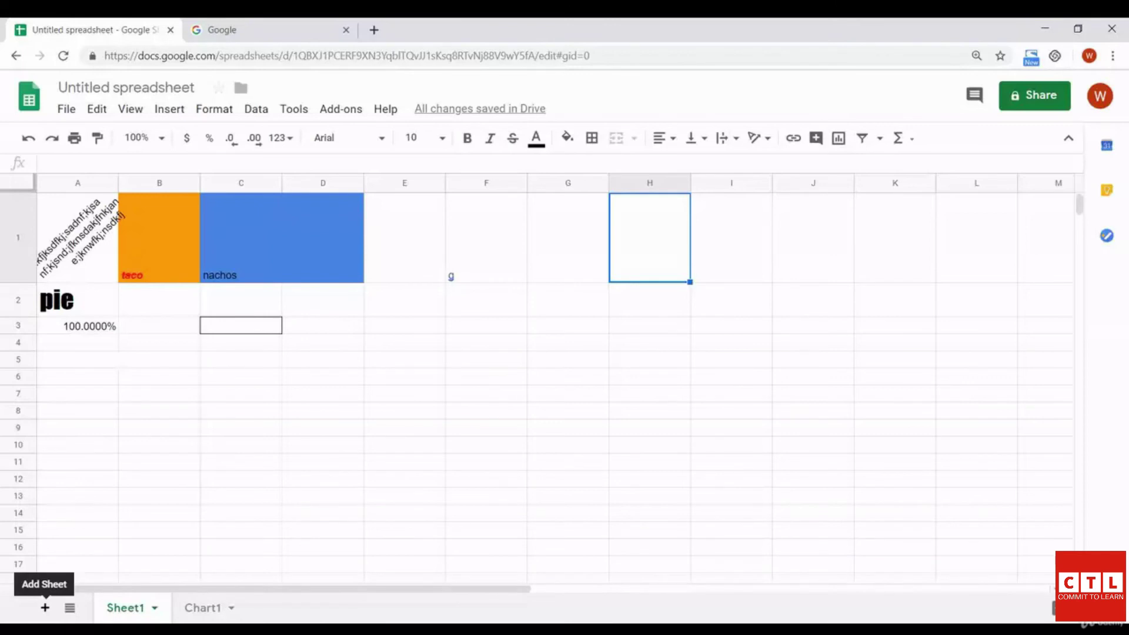
# Add a new sheet and enter the header "store" in A1
pyautogui.click(44, 607)
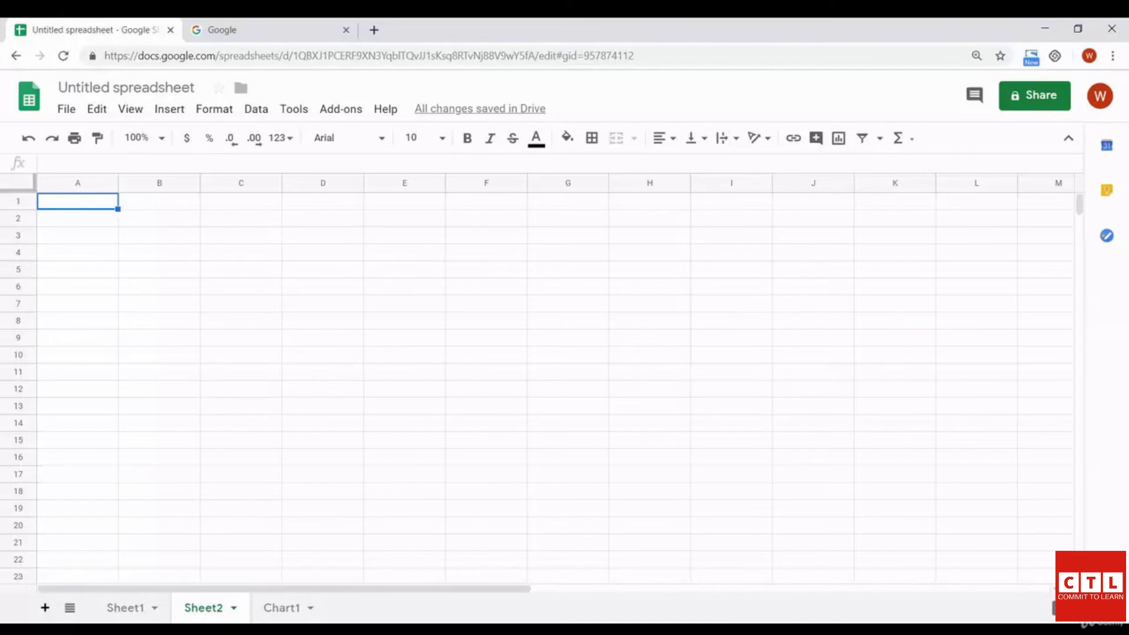
pyautogui.write('store')
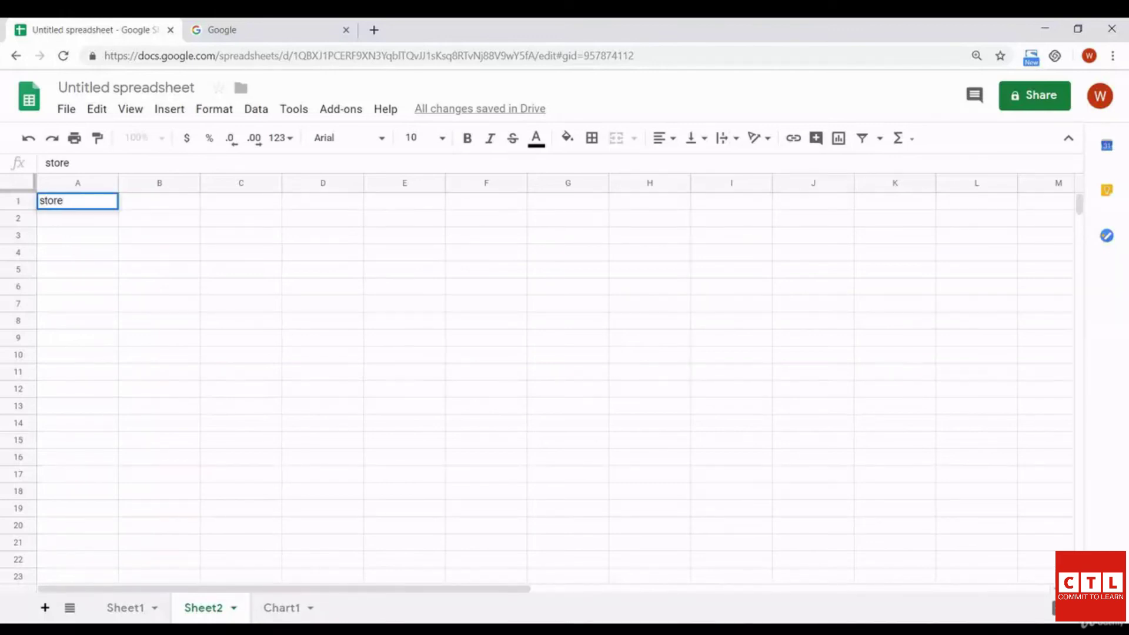
pyautogui.press('Tab')
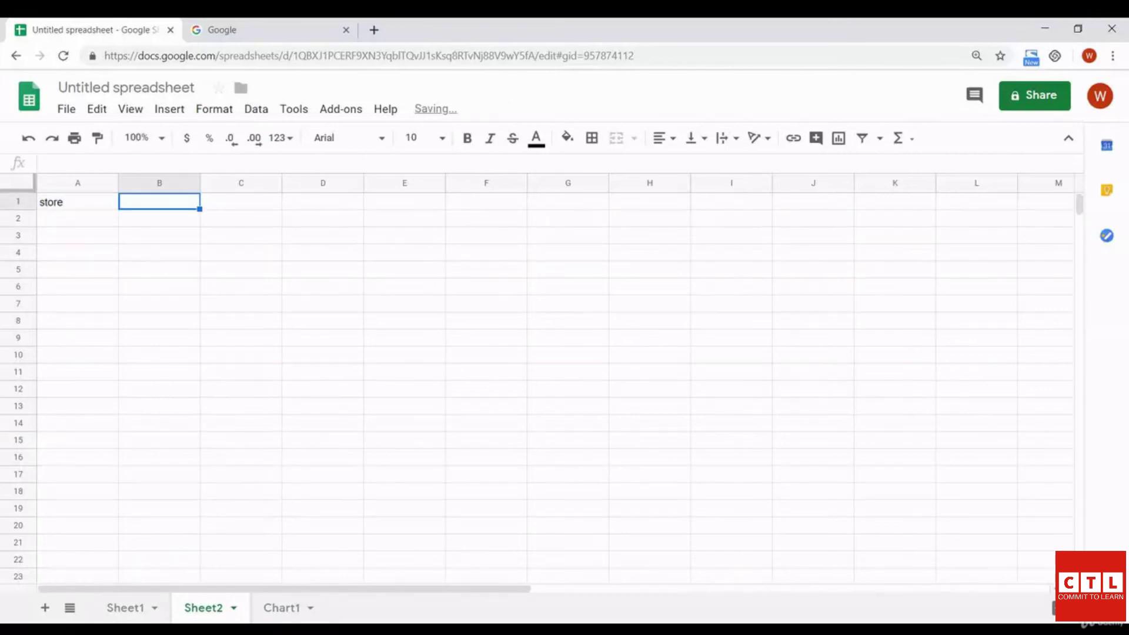
pyautogui.press('Return')
# List the stores target, walmart, jcpenny and target in cells A2 to A5 under the header
pyautogui.write('target')
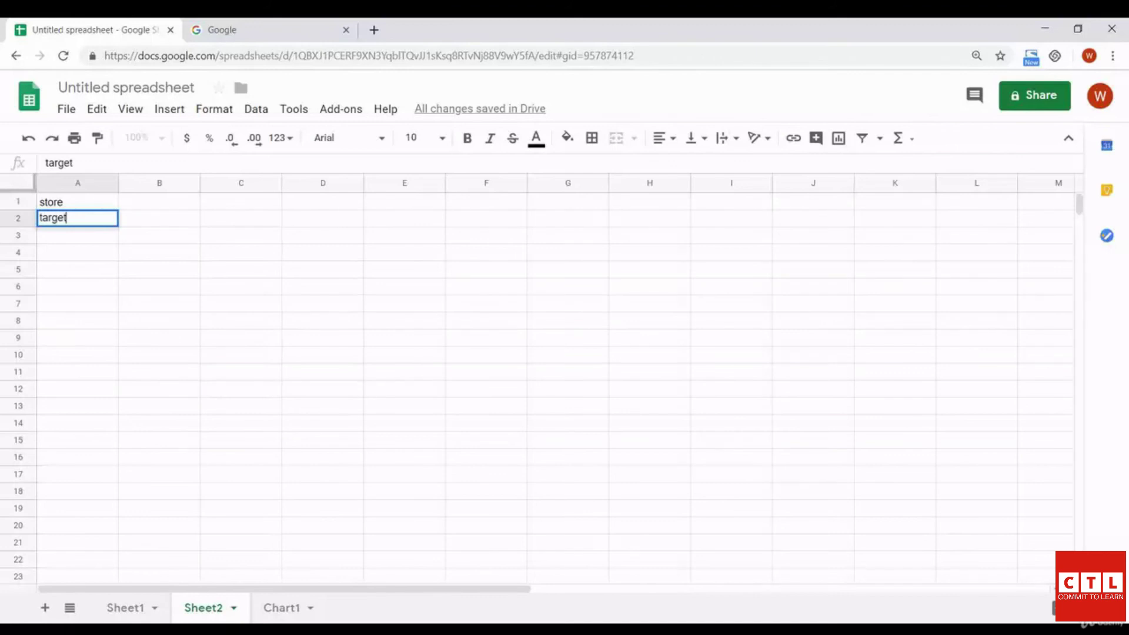
pyautogui.press('Return')
pyautogui.write('wal')
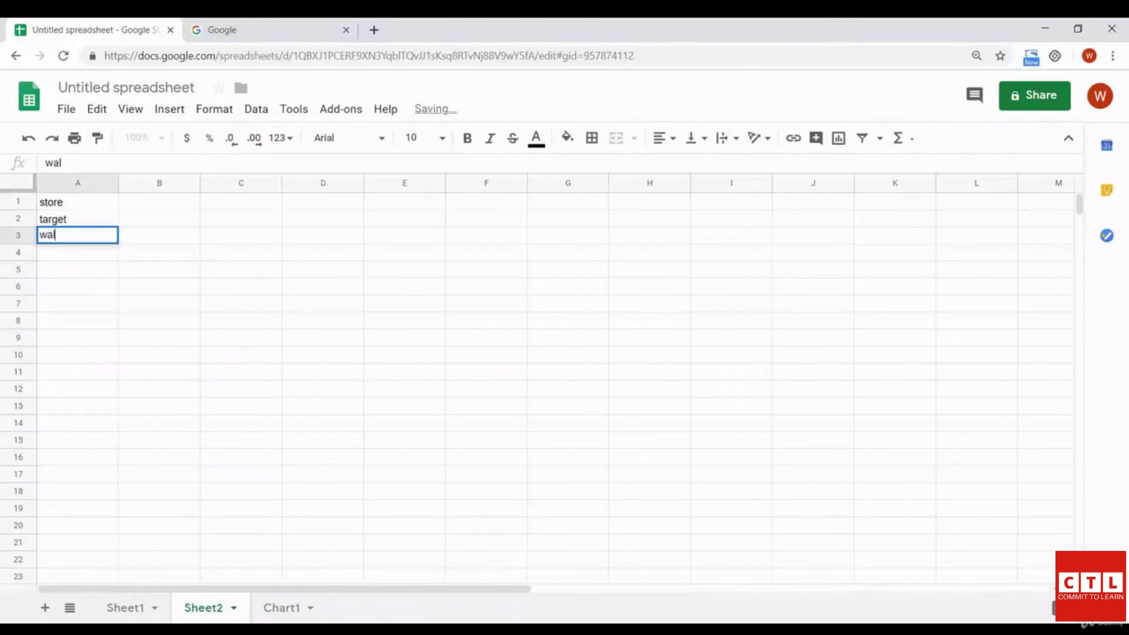
pyautogui.write('mart')
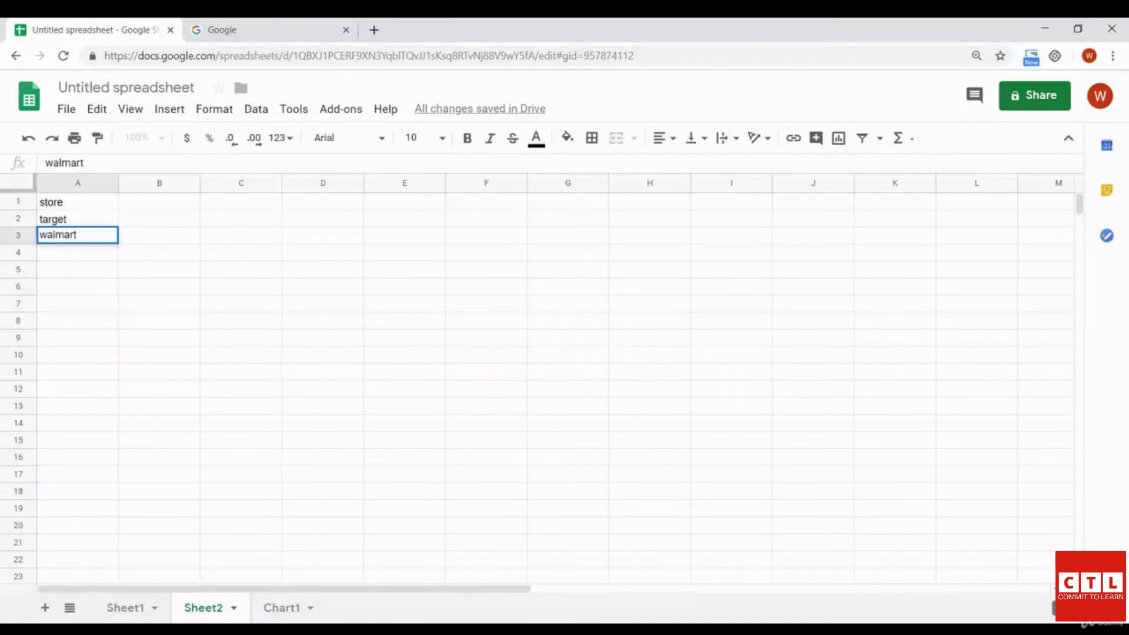
pyautogui.press('Return')
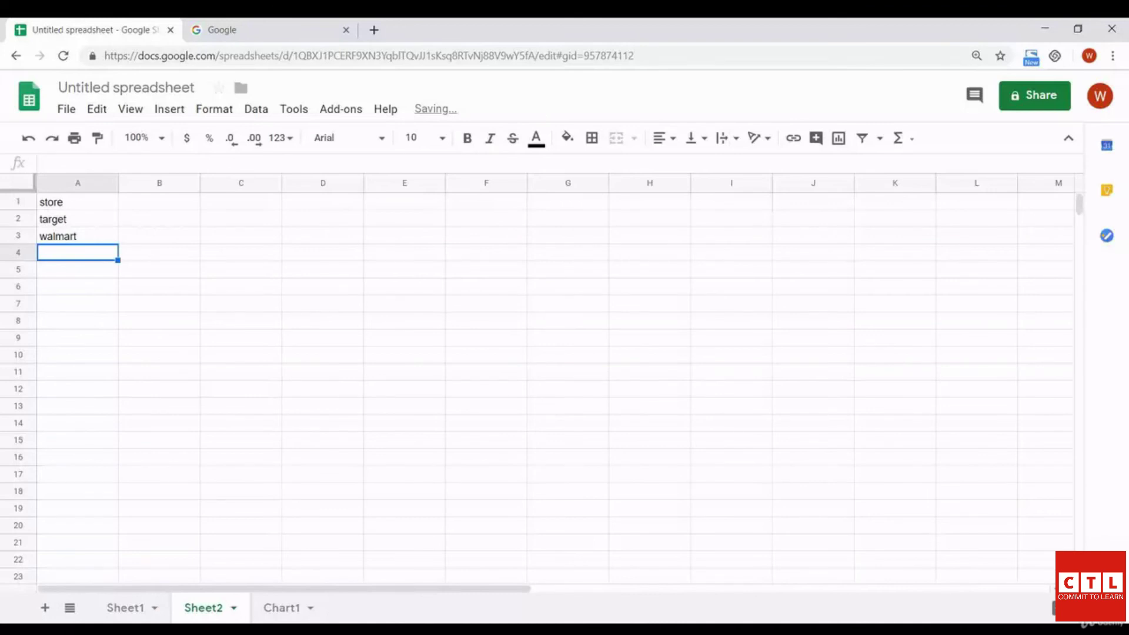
pyautogui.write('jcpenn')
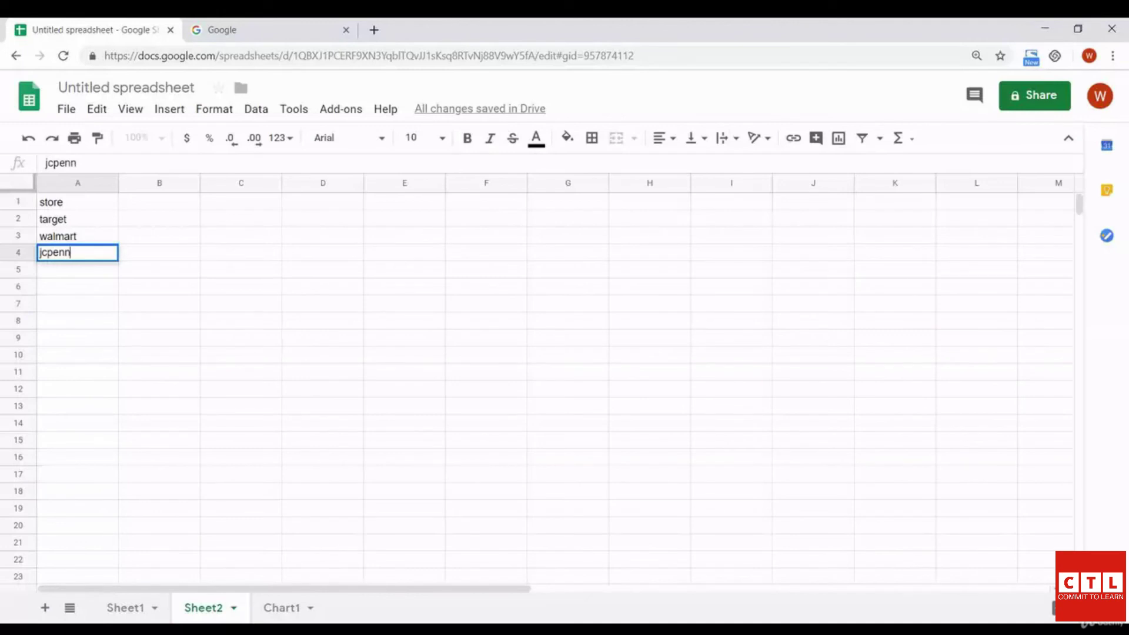
pyautogui.write('y')
pyautogui.click(159, 286)
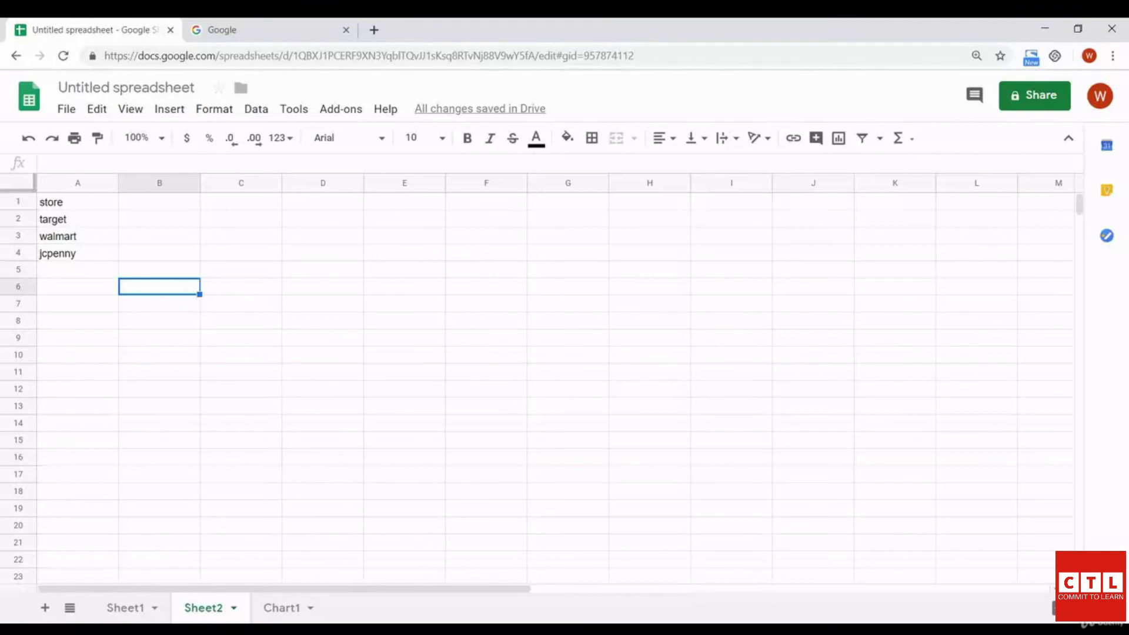
pyautogui.click(78, 269)
pyautogui.write('target')
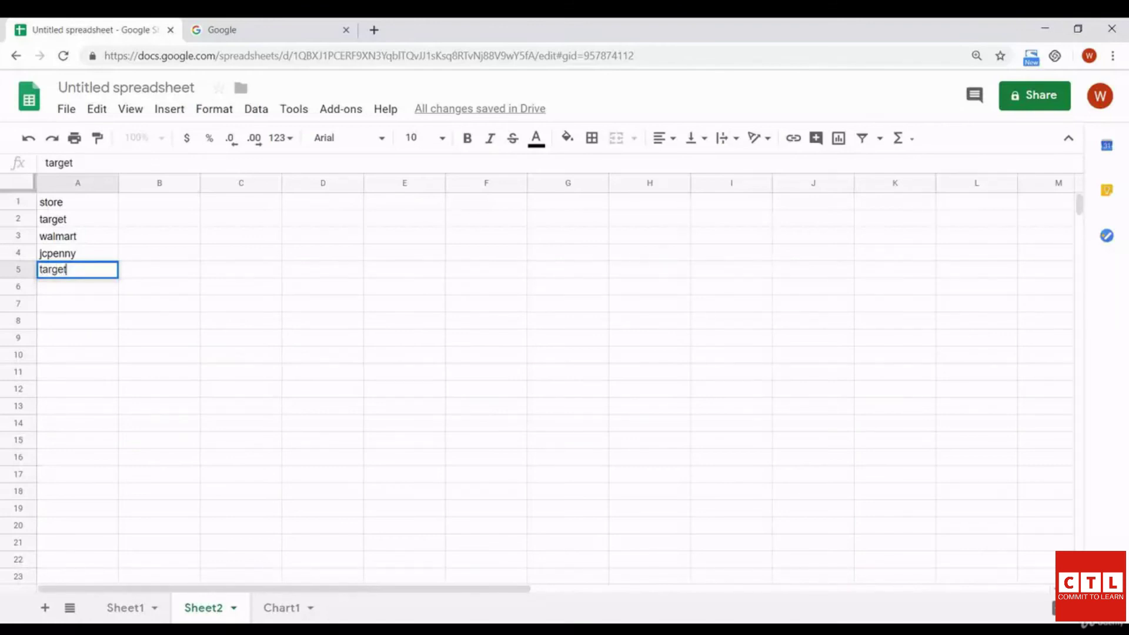
pyautogui.click(78, 321)
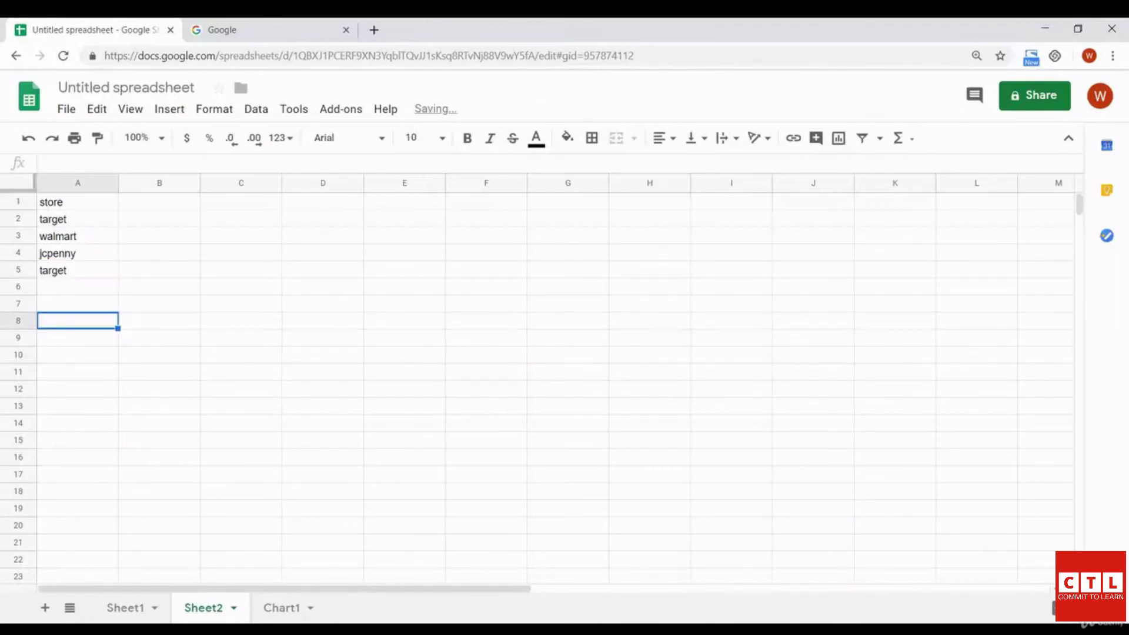
# Create a filter on row 1 and filter the store column by values so that only target is shown
pyautogui.click(18, 202)
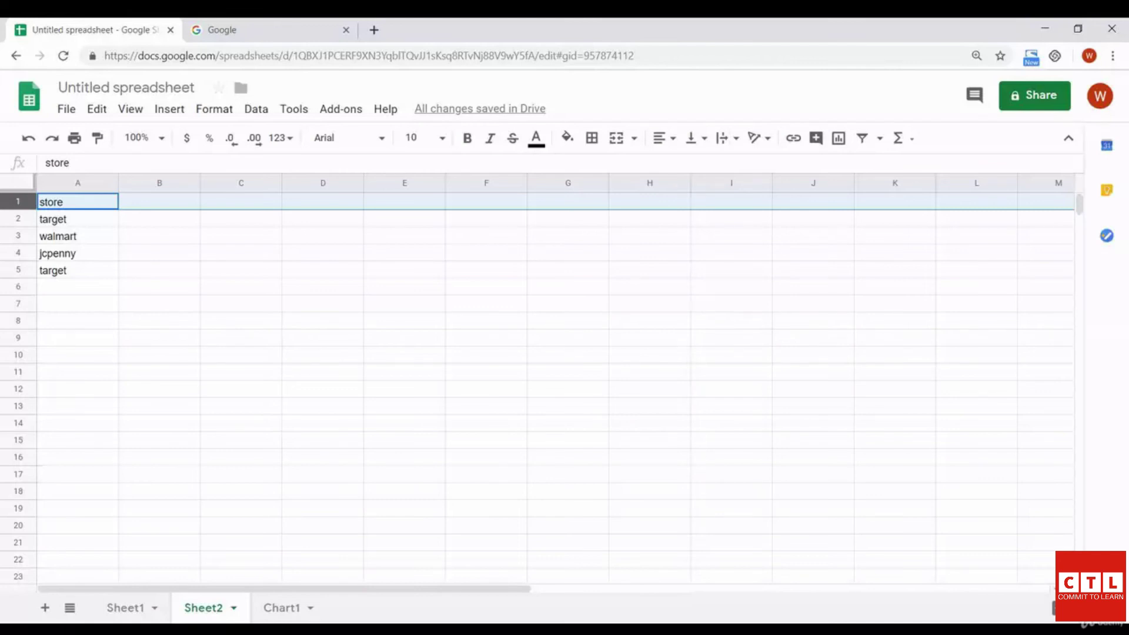
pyautogui.click(862, 138)
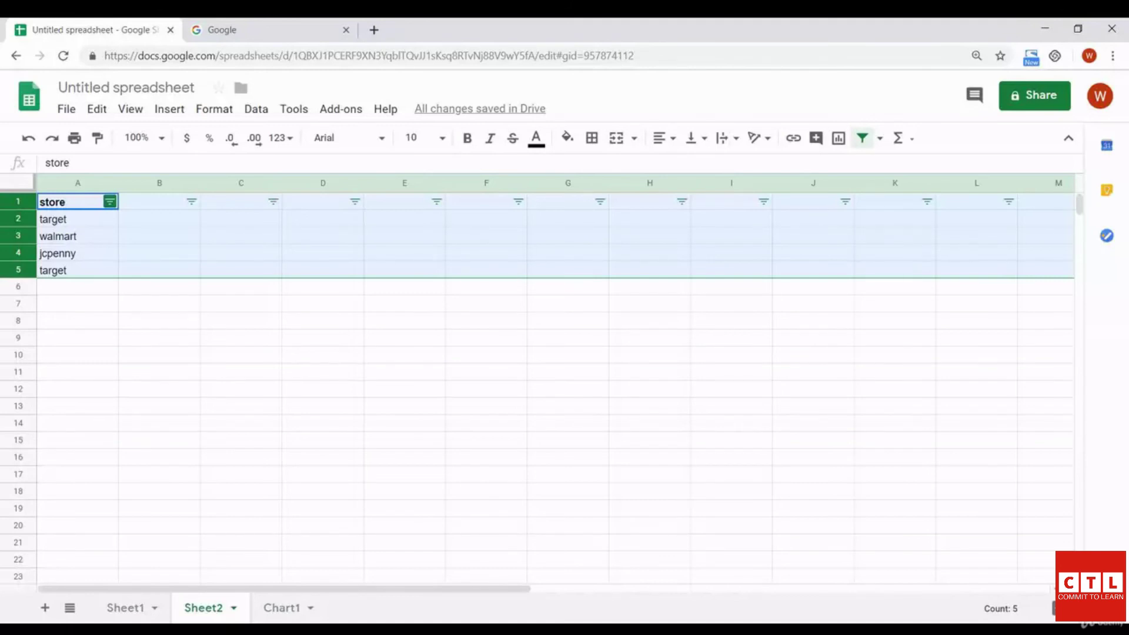
pyautogui.click(110, 202)
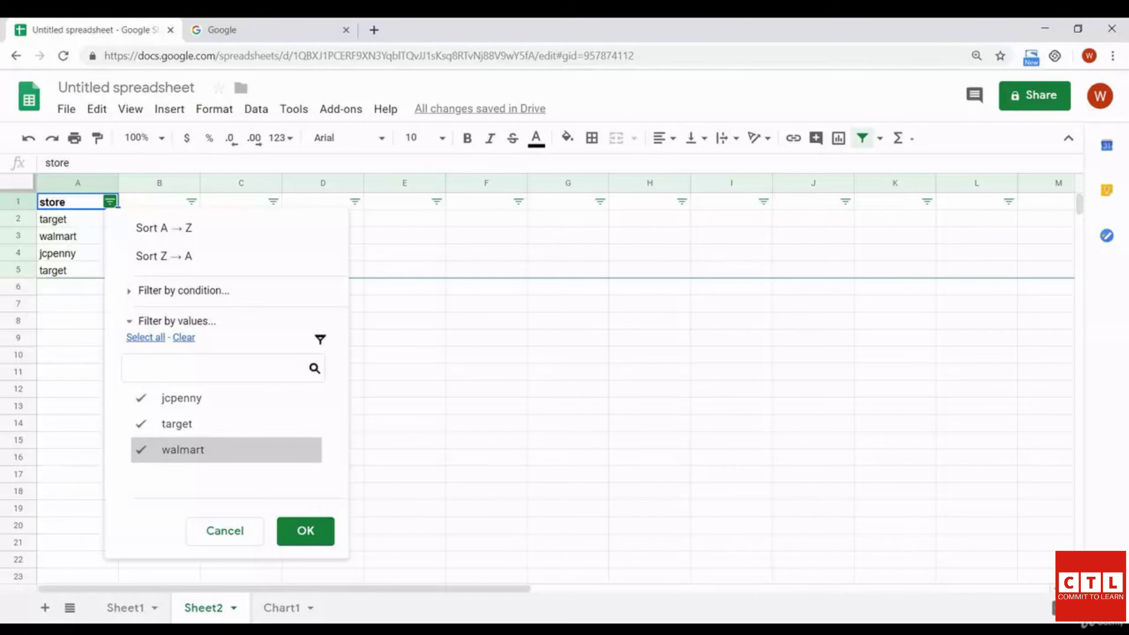
pyautogui.click(182, 398)
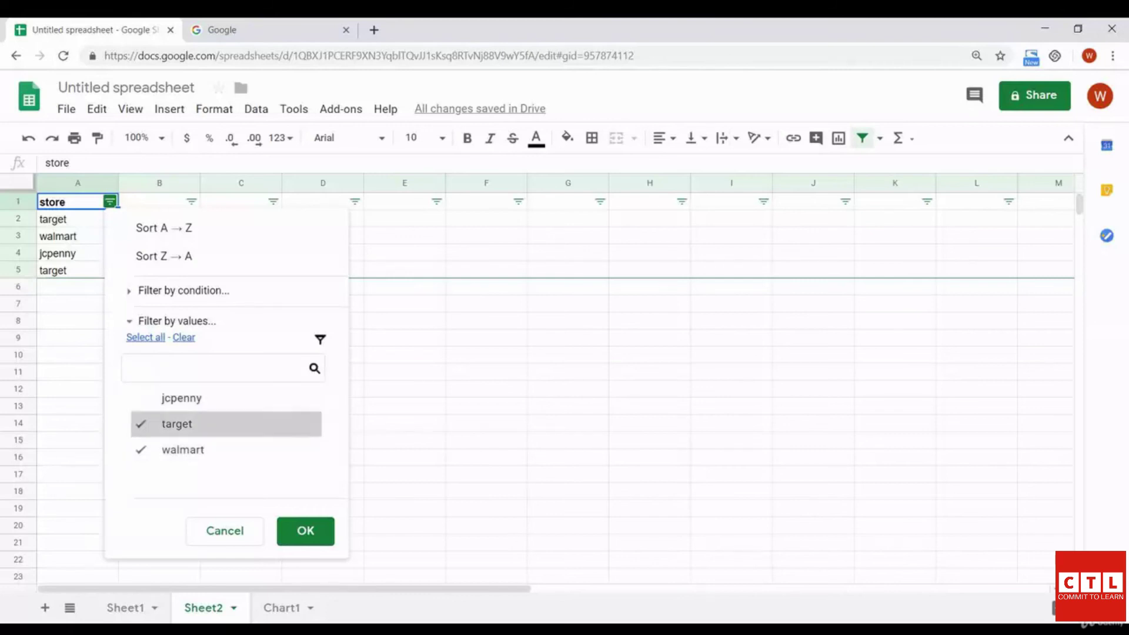
pyautogui.click(183, 450)
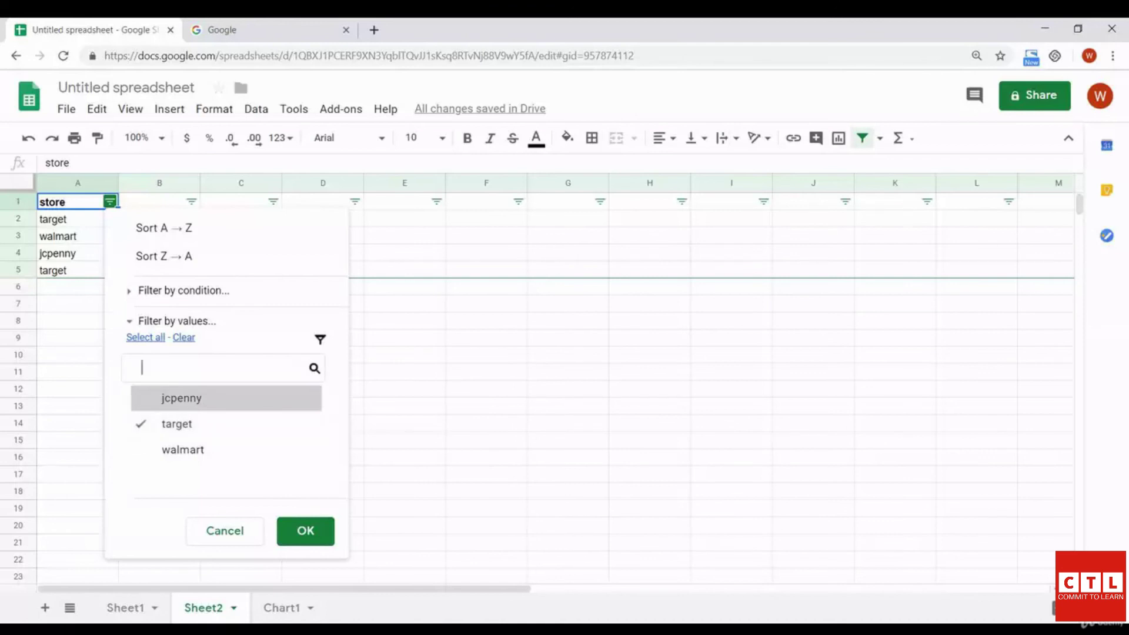
pyautogui.click(305, 530)
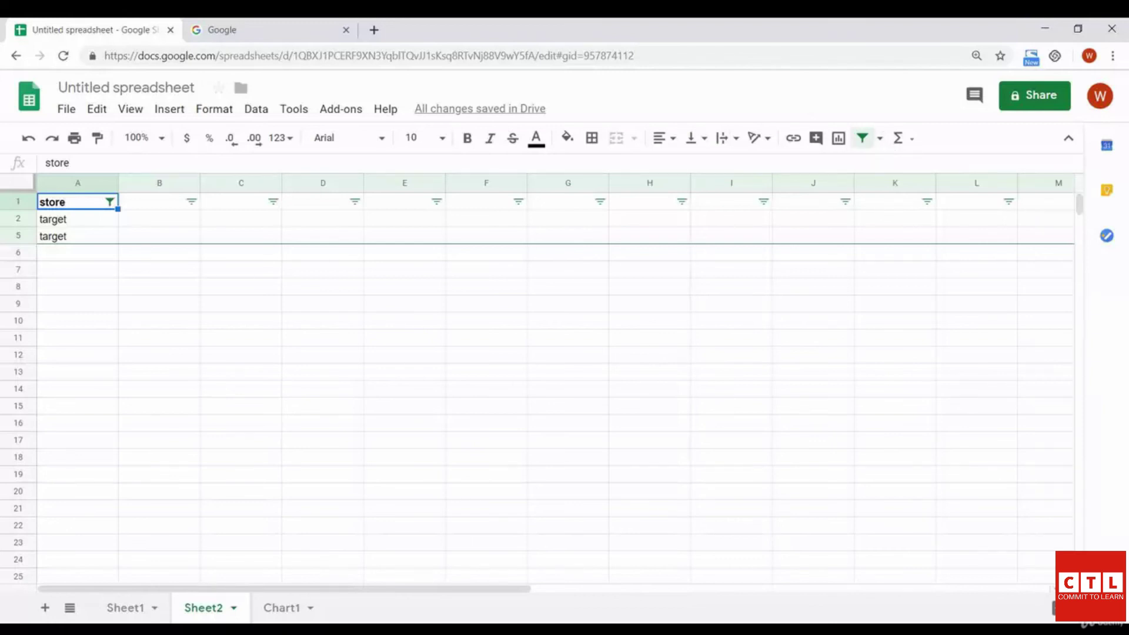
# Examine the filter-by-condition options available for the store column without choosing one
pyautogui.click(109, 201)
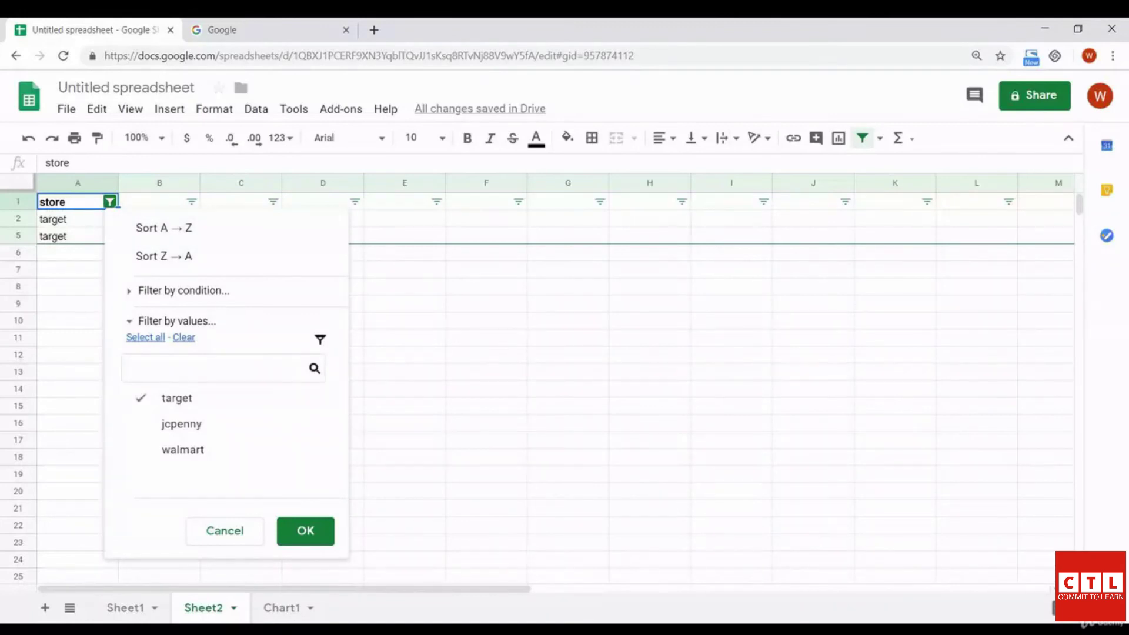
pyautogui.click(184, 290)
pyautogui.click(222, 319)
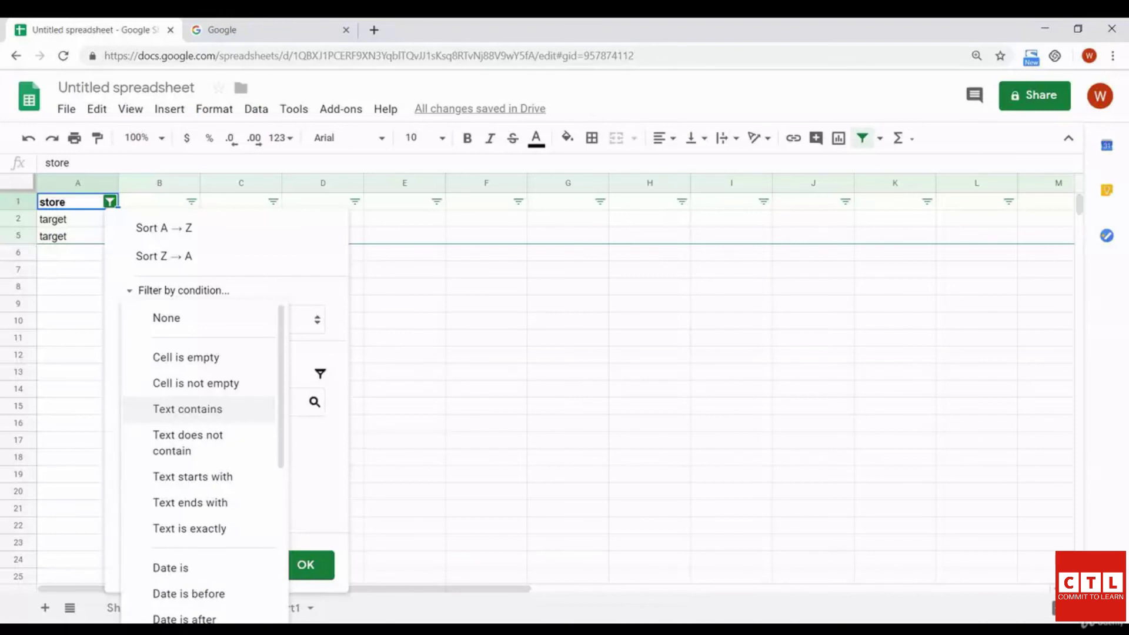
pyautogui.scroll(-1, 194, 406)
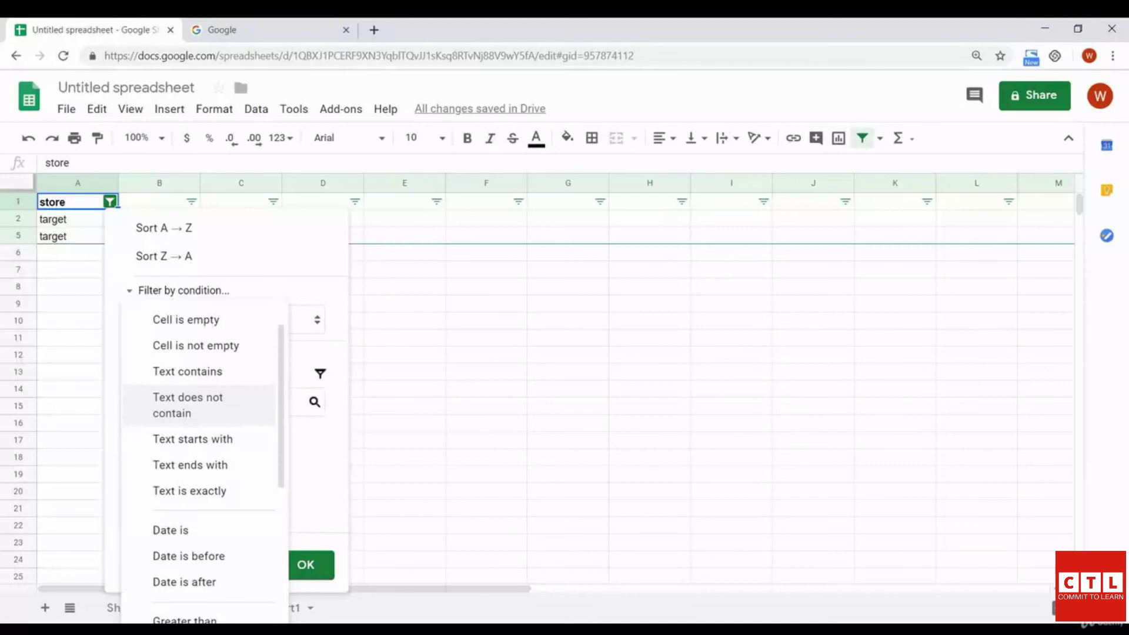
pyautogui.scroll(-4, 194, 406)
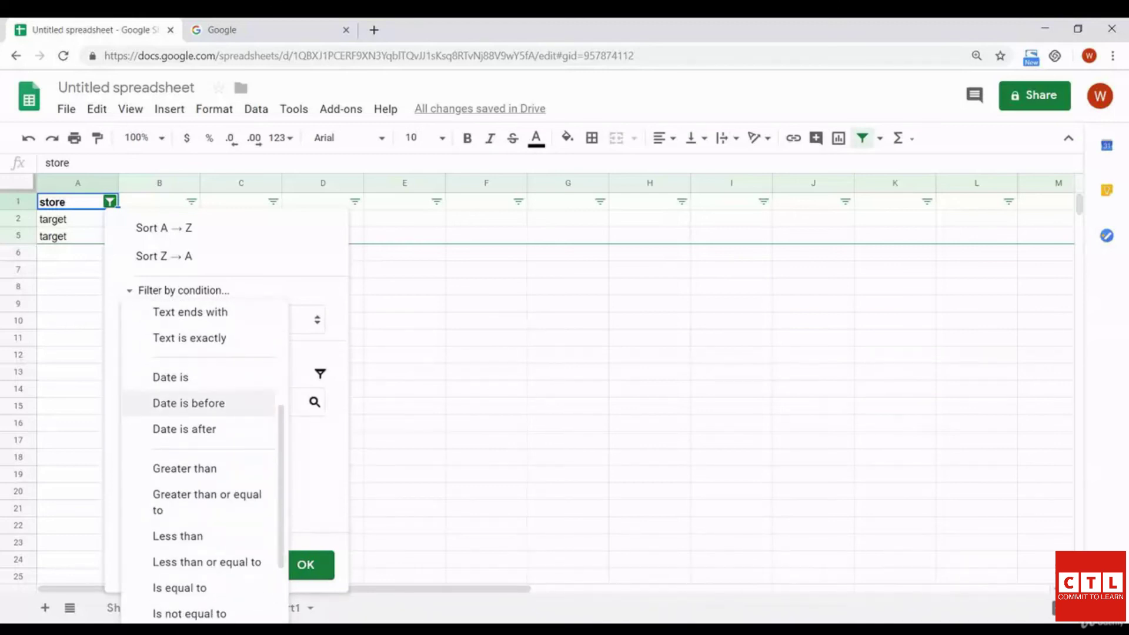
pyautogui.scroll(-3, 194, 406)
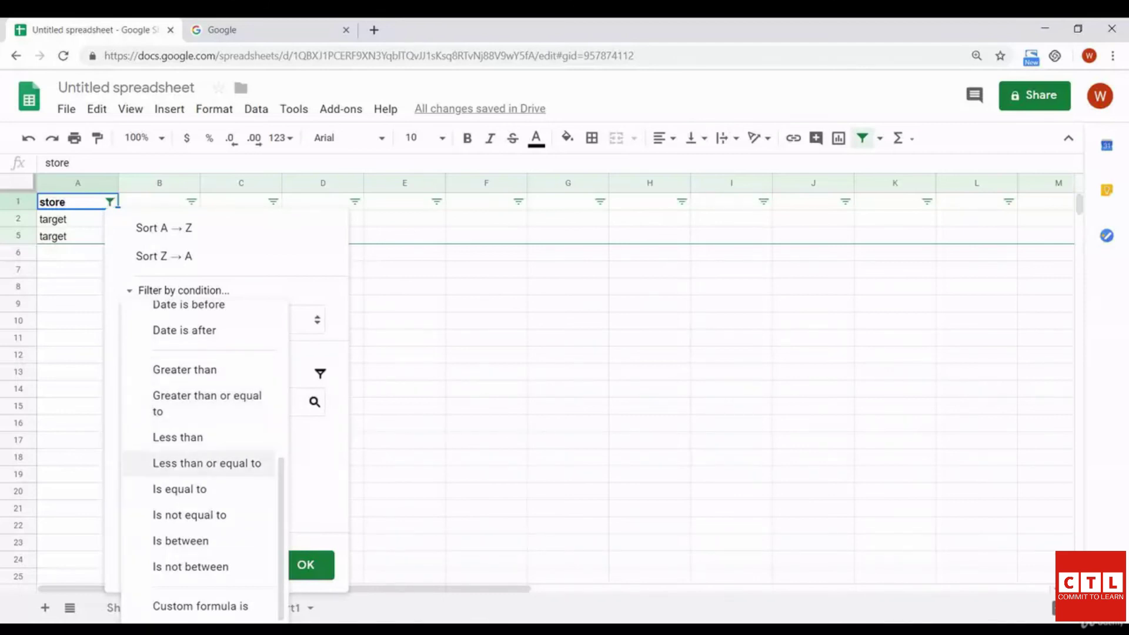
pyautogui.scroll(5, 200, 452)
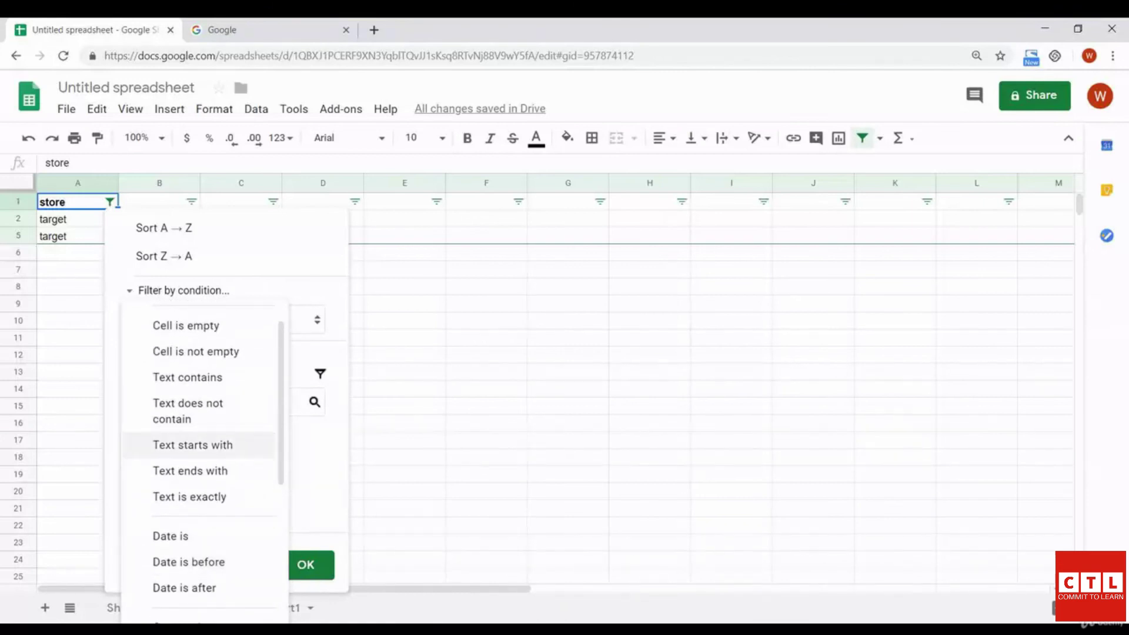
pyautogui.scroll(1, 200, 445)
pyautogui.press('Escape')
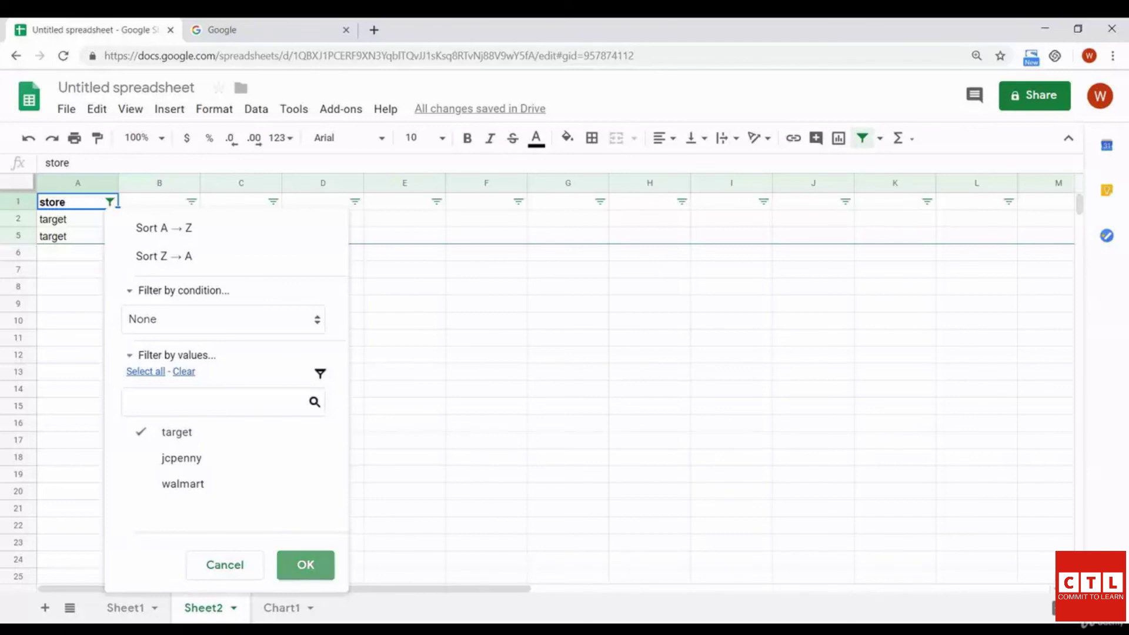
# Close the store column's filter options and remove the filter from the sheet
pyautogui.click(305, 564)
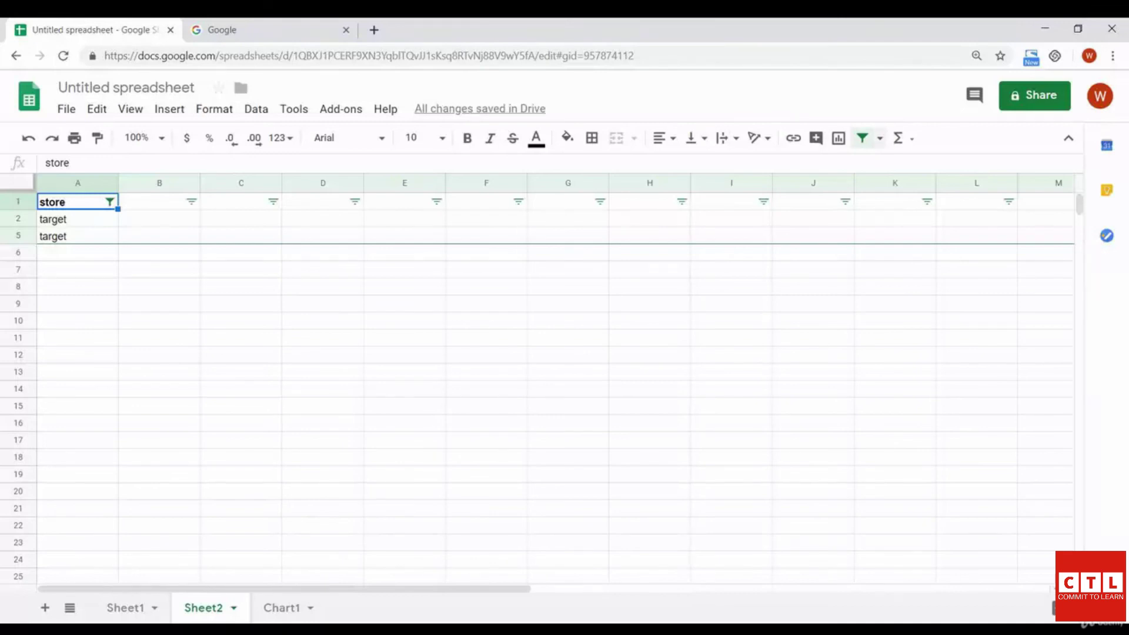
pyautogui.click(862, 138)
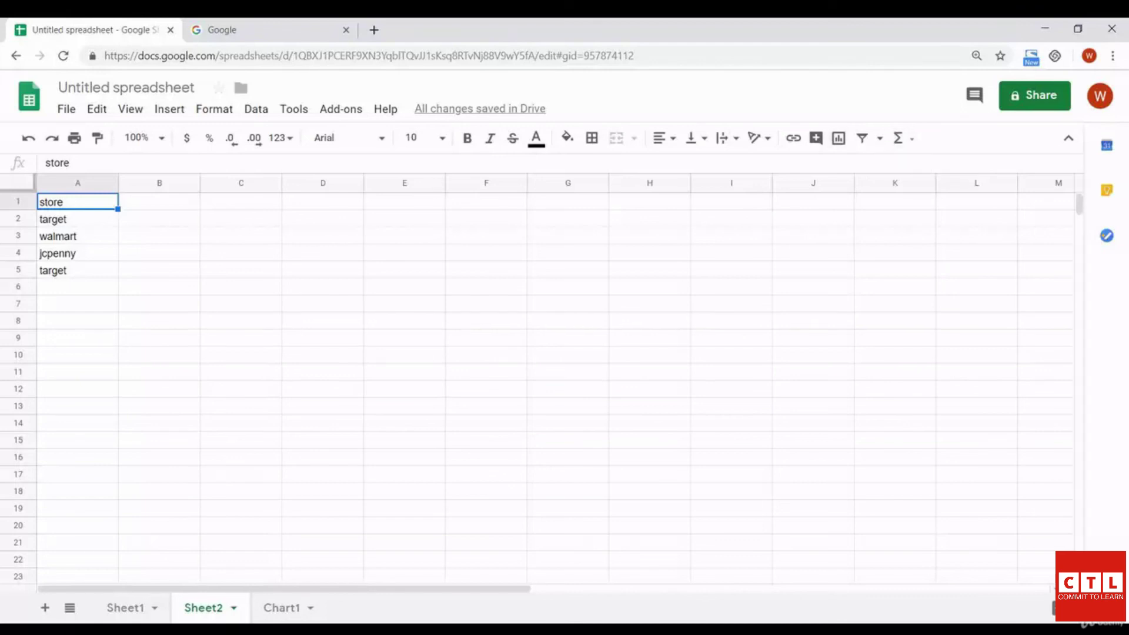
# Enter the numbers 1, 2 and 3 in cells B1 to B3 beside the store list
pyautogui.click(159, 201)
pyautogui.write('1')
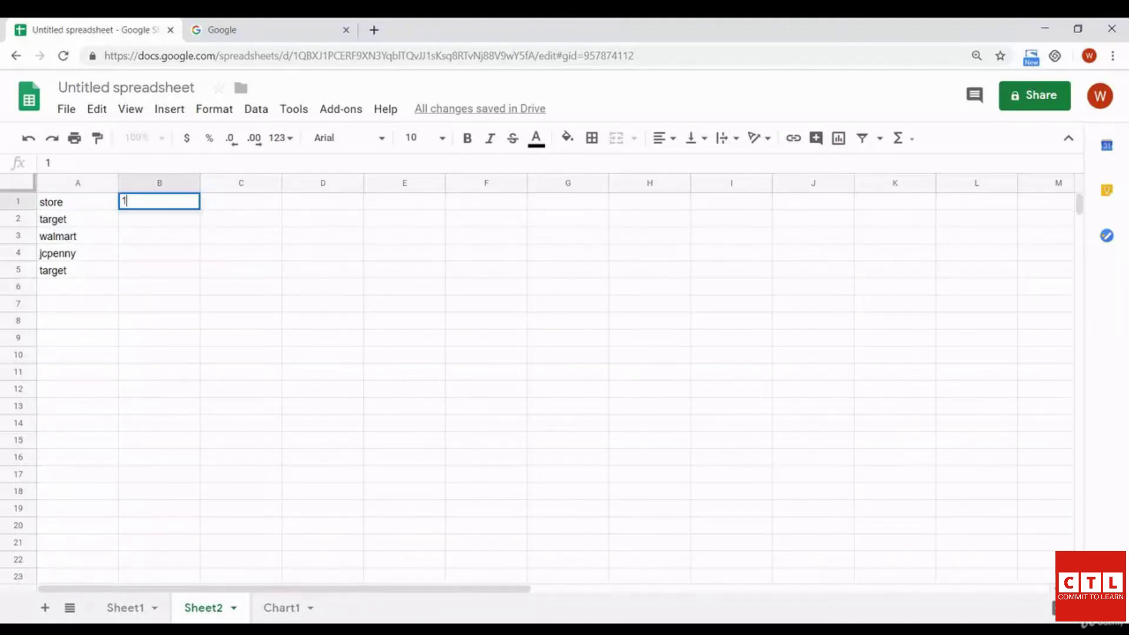
pyautogui.press('Return')
pyautogui.write('2')
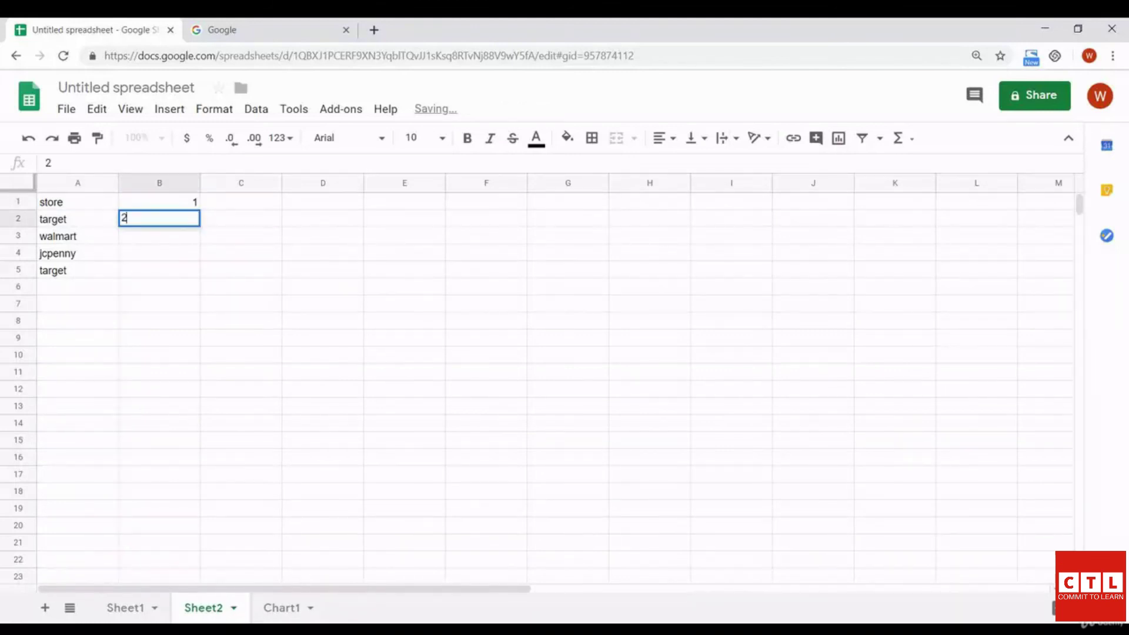
pyautogui.press('Return')
pyautogui.write('3')
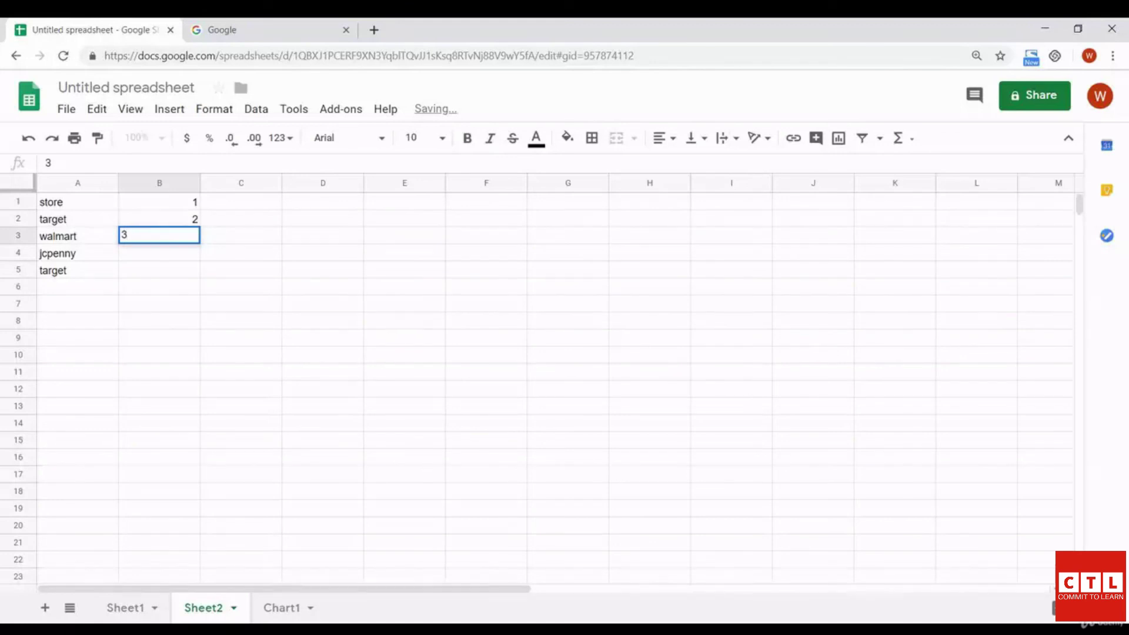
pyautogui.click(241, 270)
# Insert a SUM function in cell C1 that adds the range B1:B3
pyautogui.click(241, 202)
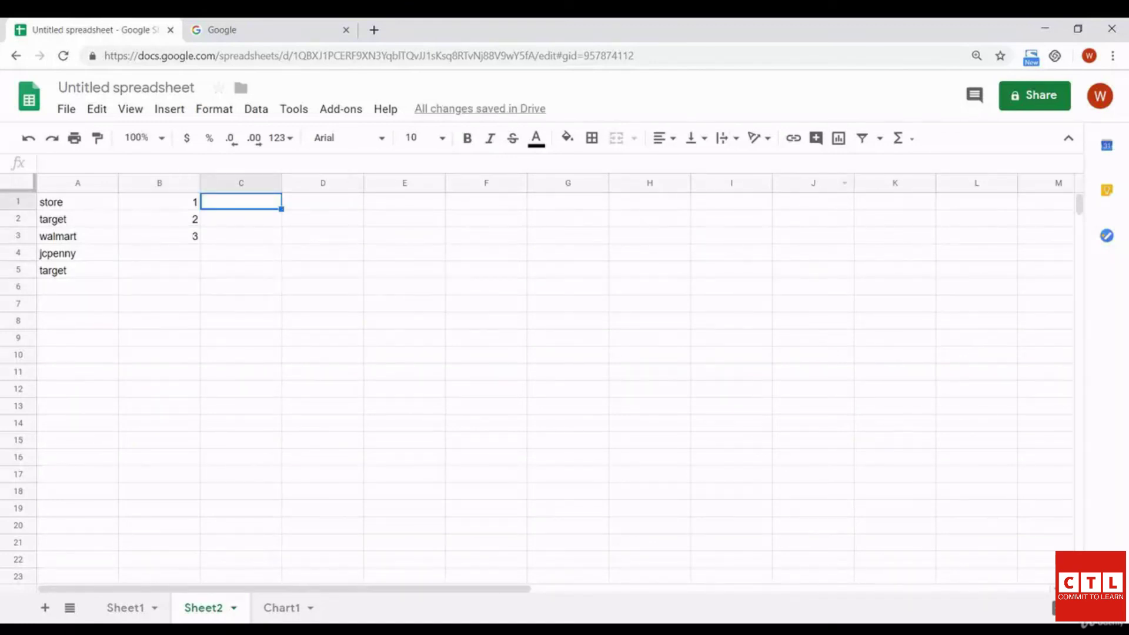
pyautogui.click(898, 139)
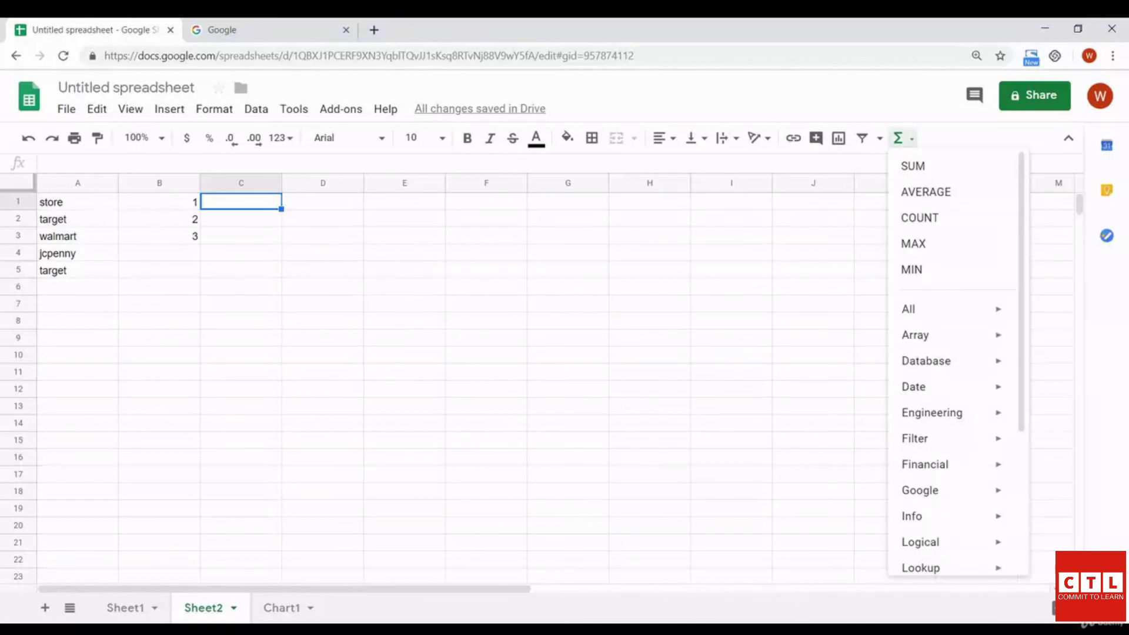
pyautogui.click(912, 166)
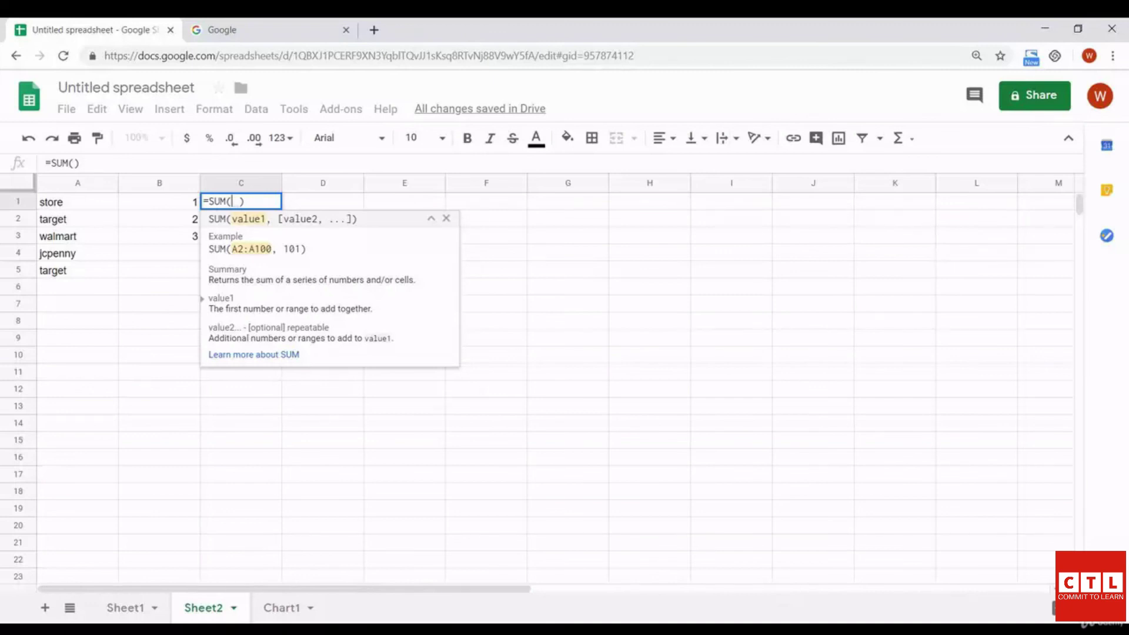
pyautogui.write('B1:')
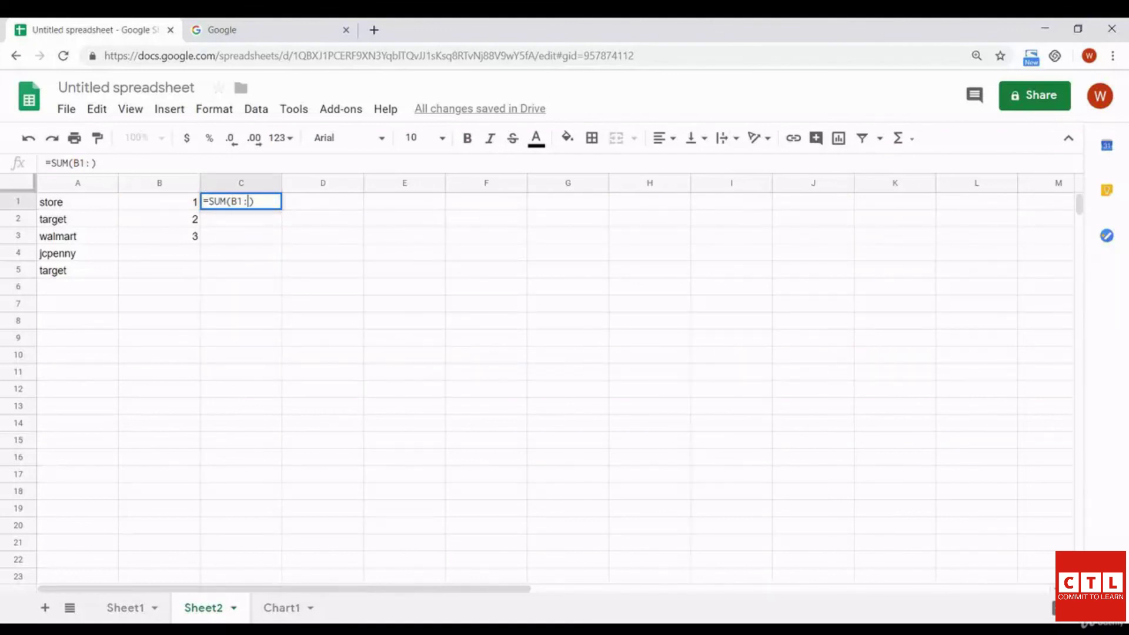
pyautogui.write('B3')
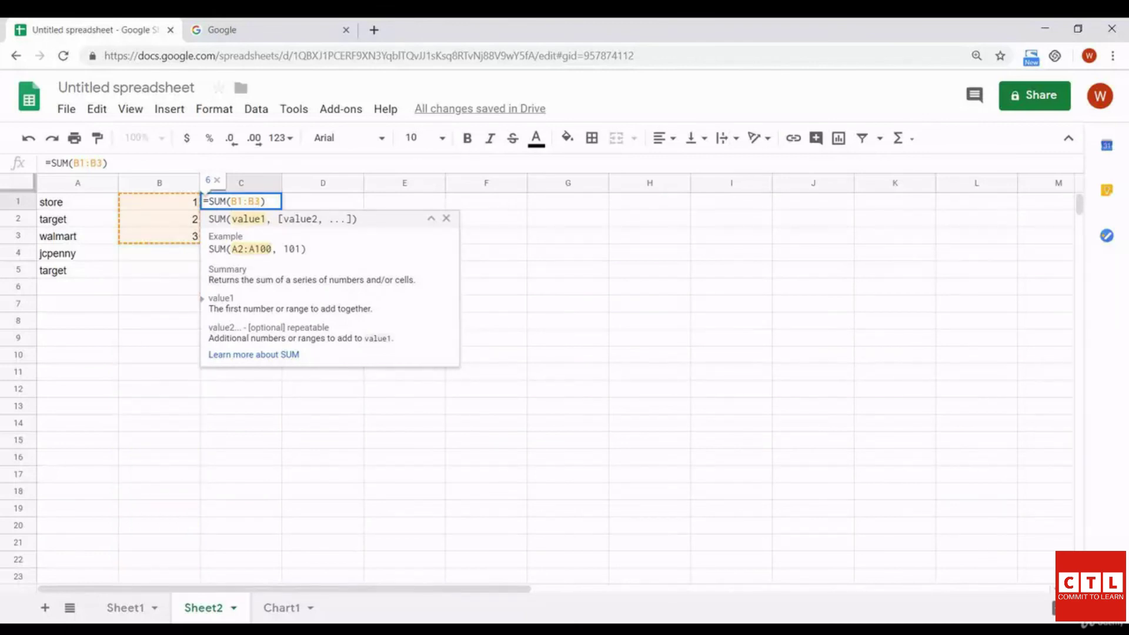
pyautogui.press('Return')
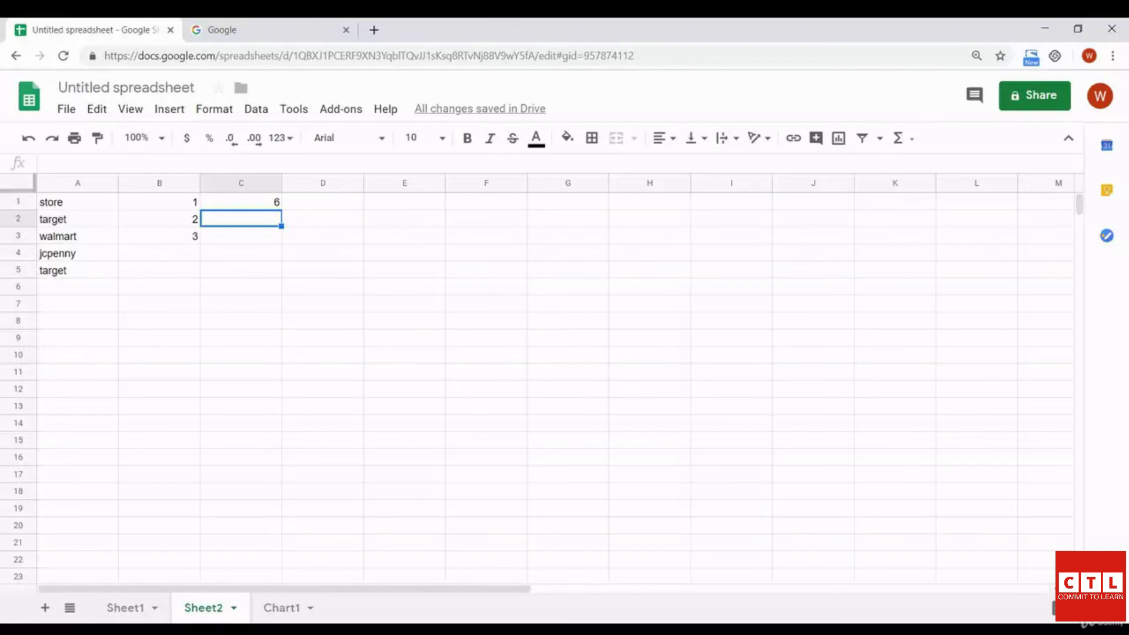
# Enter 4 in cell B4 and select C1 to check its SUM formula
pyautogui.click(159, 253)
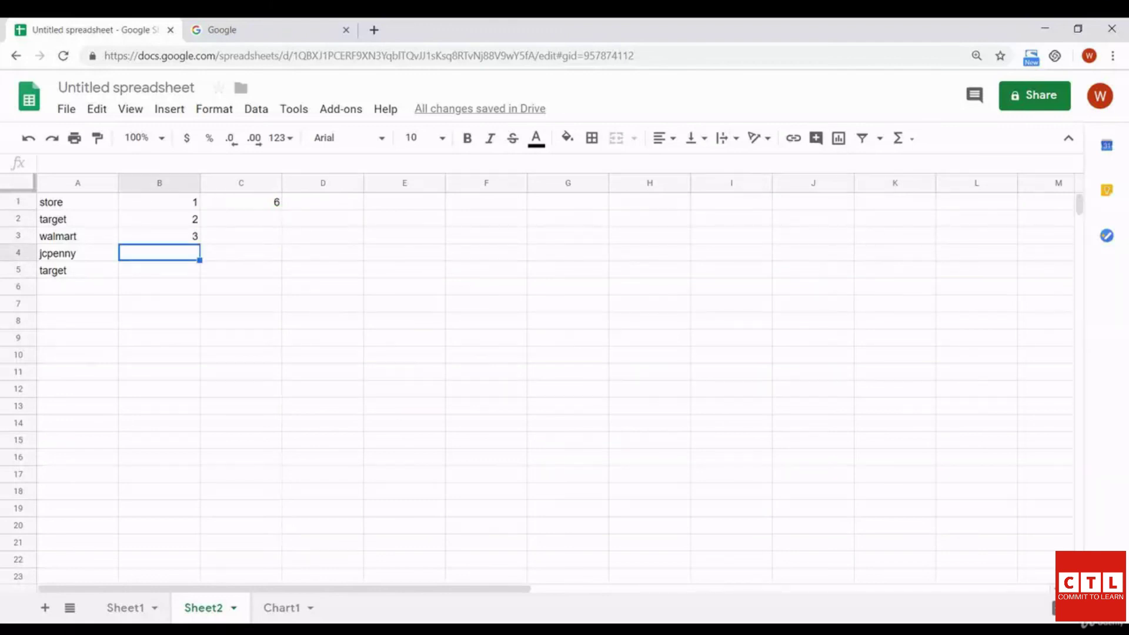
pyautogui.write('4')
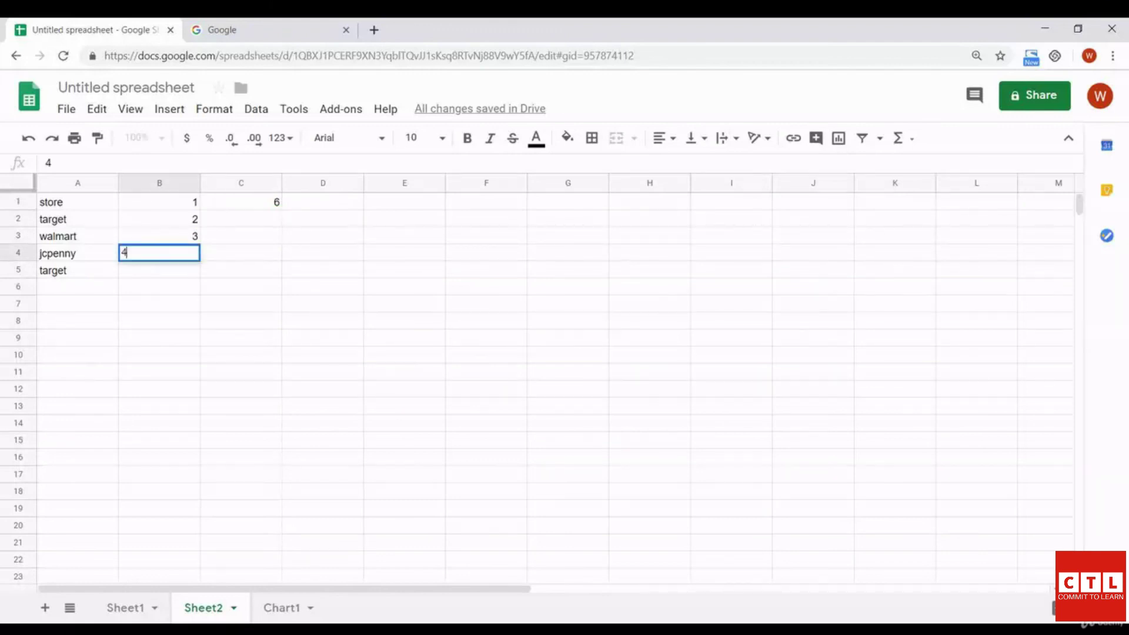
pyautogui.click(241, 270)
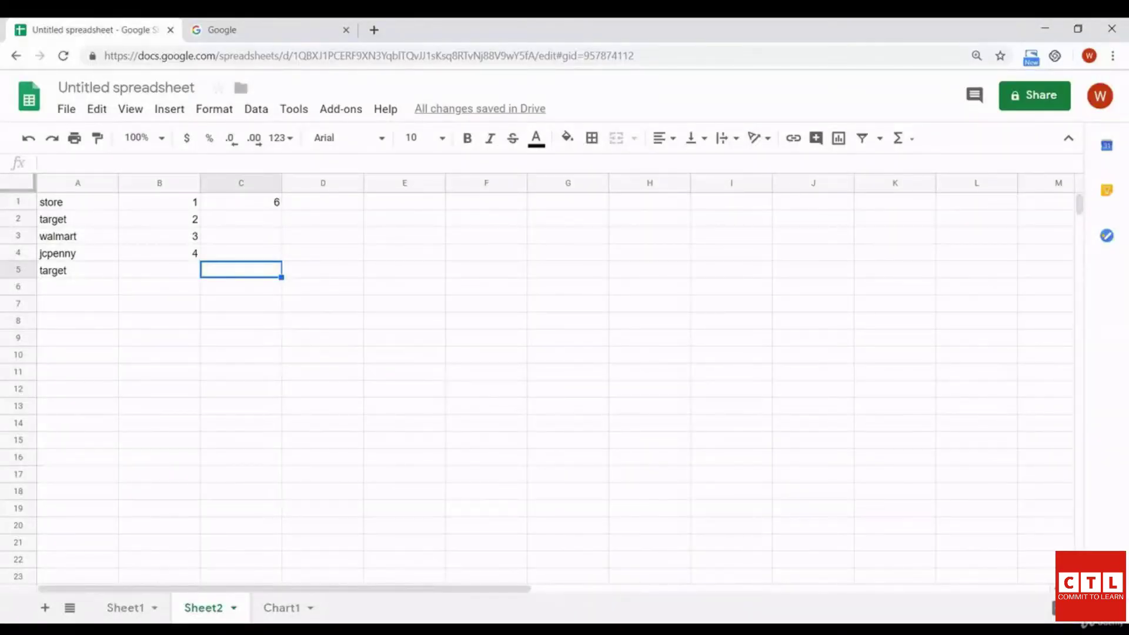
pyautogui.click(242, 201)
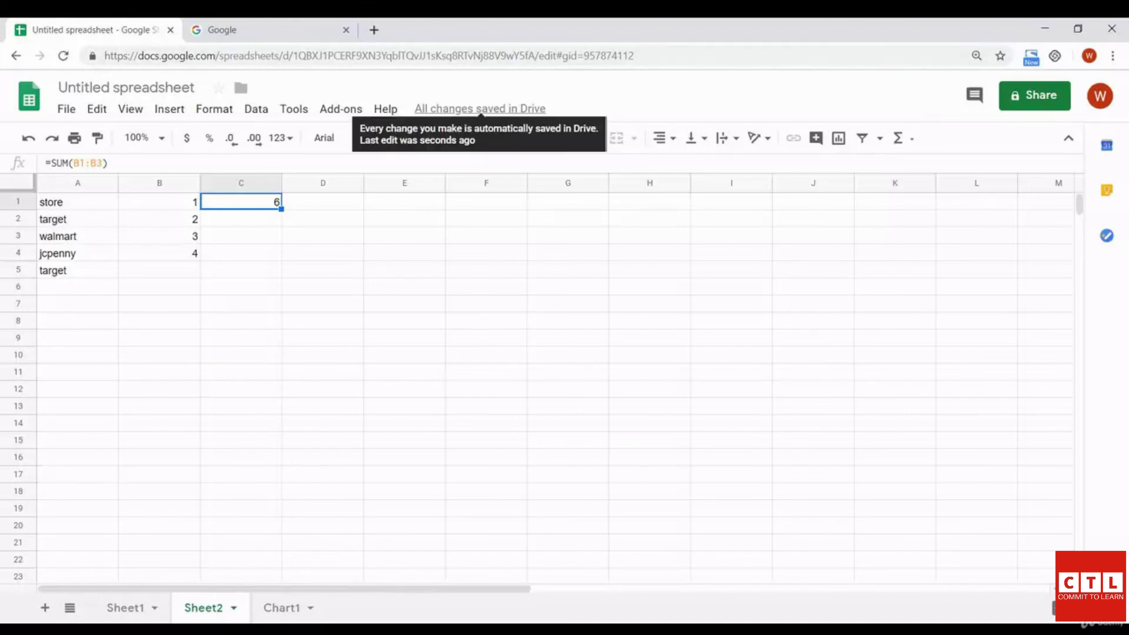
# Open the version history, expand the current version's detailed edits and restore the version from March 3, 6:03 PM
pyautogui.click(480, 109)
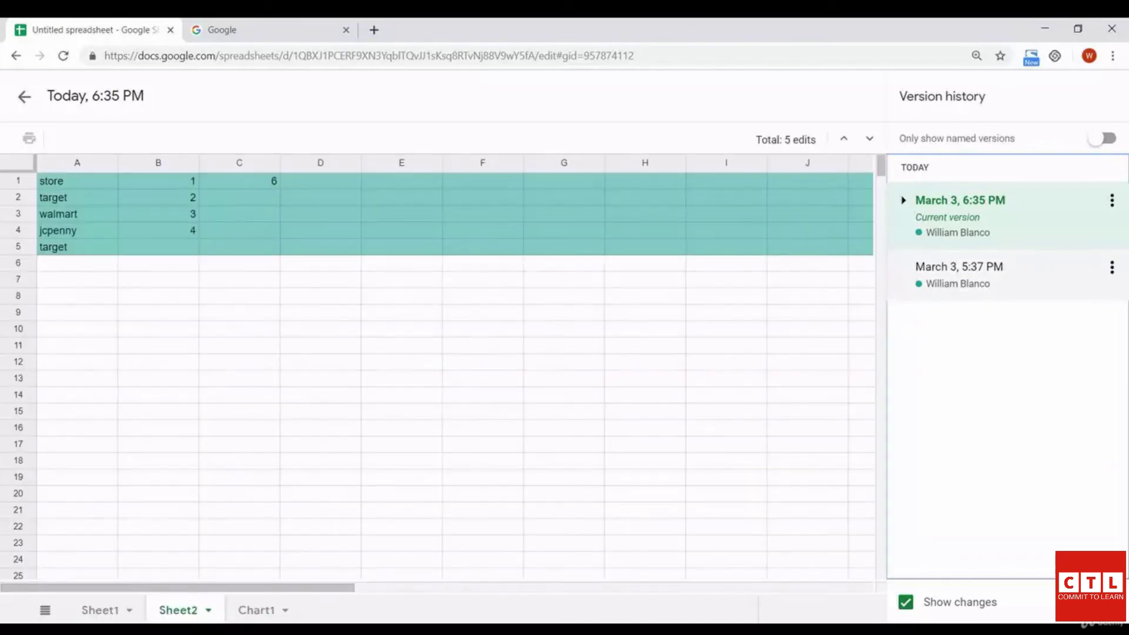
pyautogui.click(904, 200)
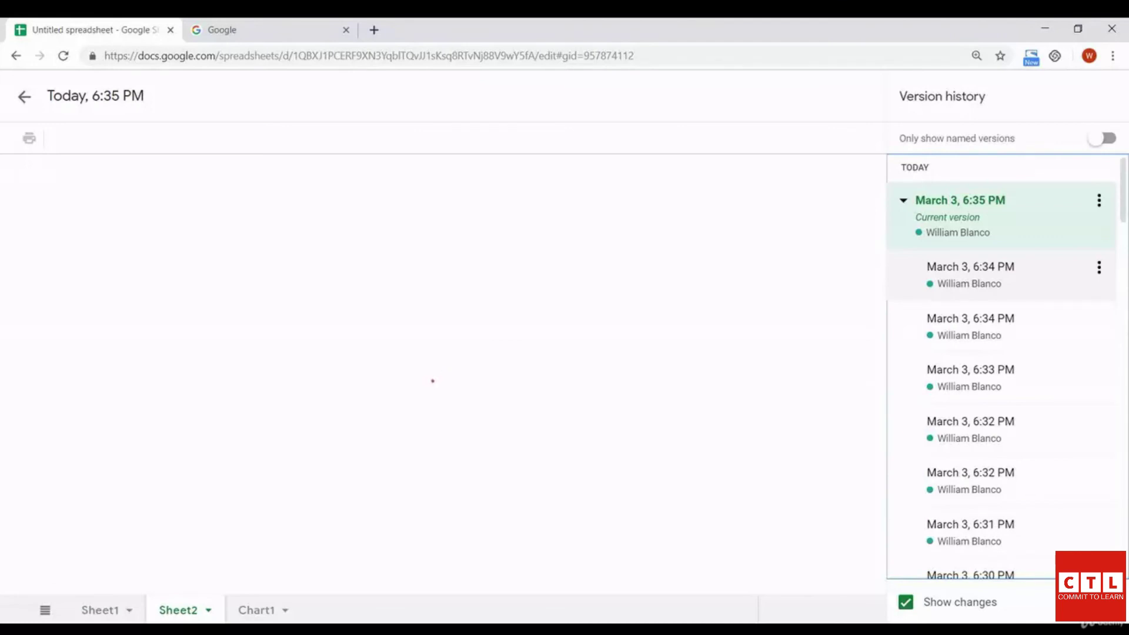
pyautogui.scroll(-4, 999, 553)
pyautogui.scroll(-20, 999, 547)
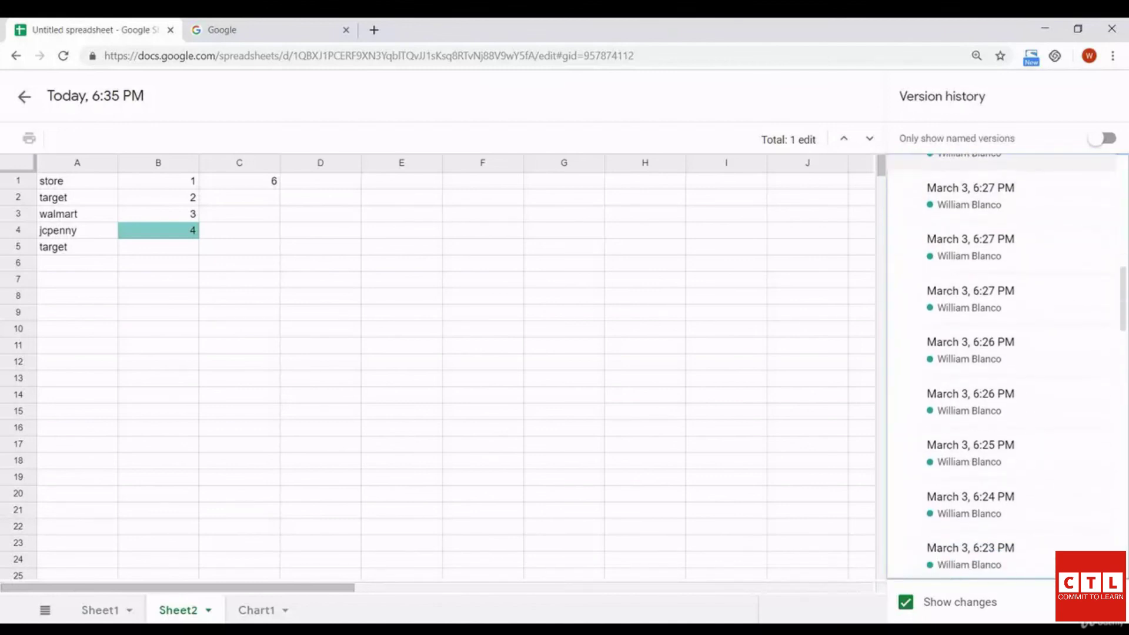
pyautogui.scroll(-20, 999, 547)
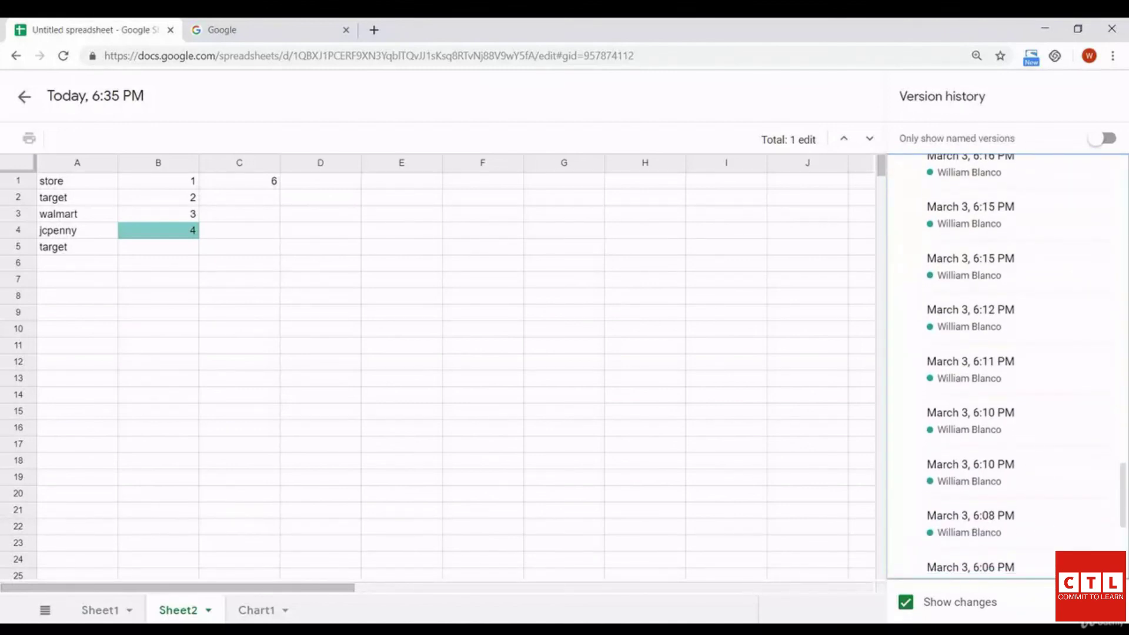
pyautogui.click(981, 504)
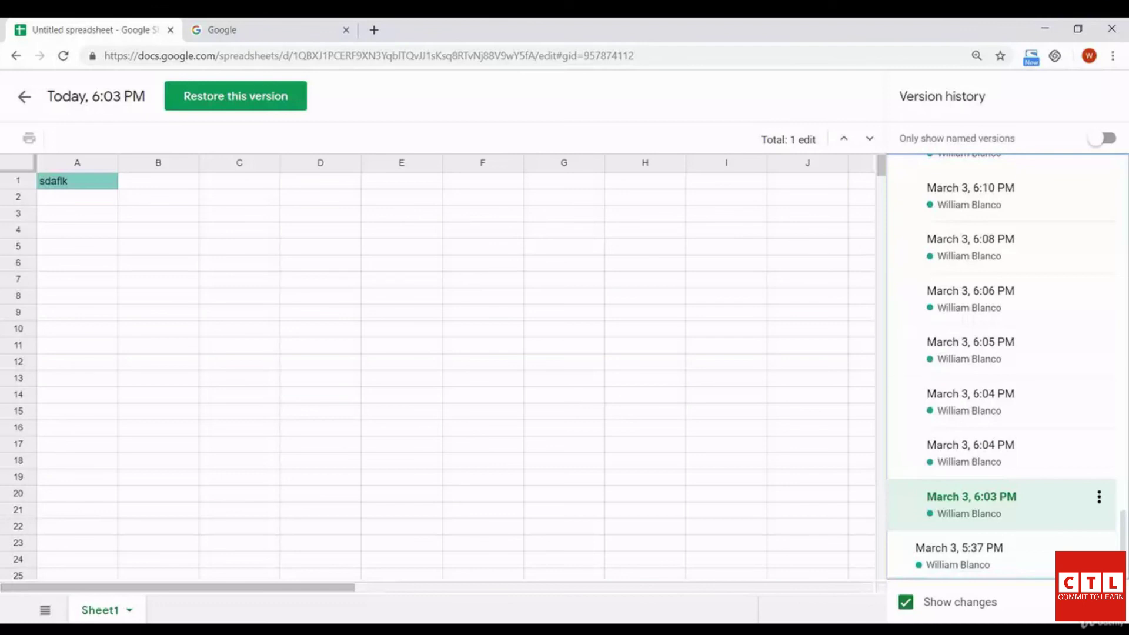
pyautogui.click(235, 100)
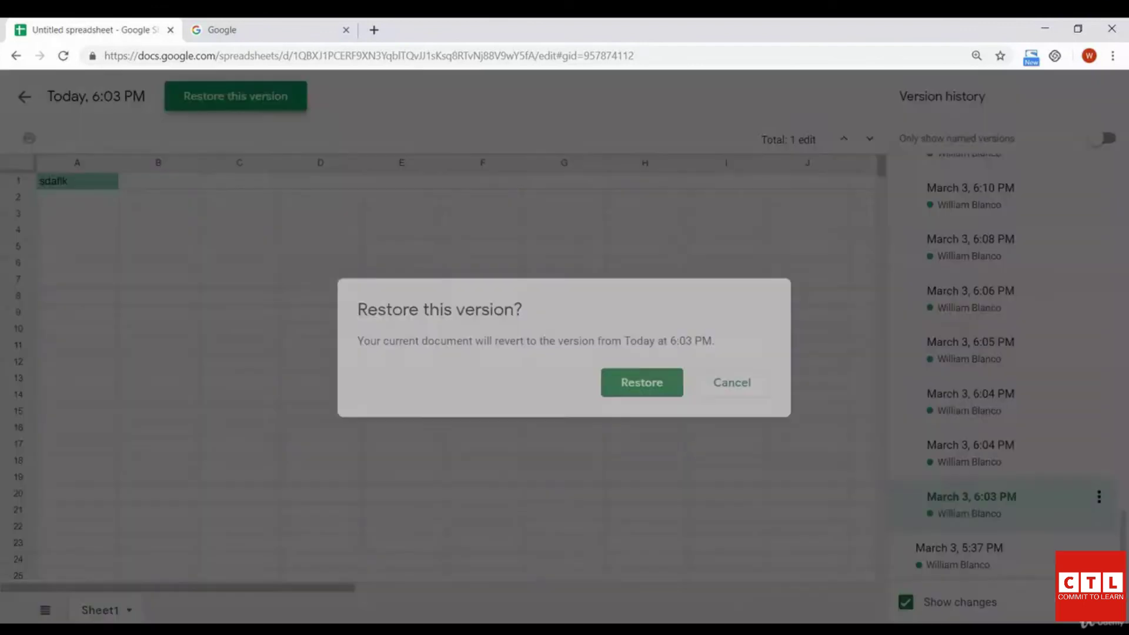
pyautogui.click(642, 383)
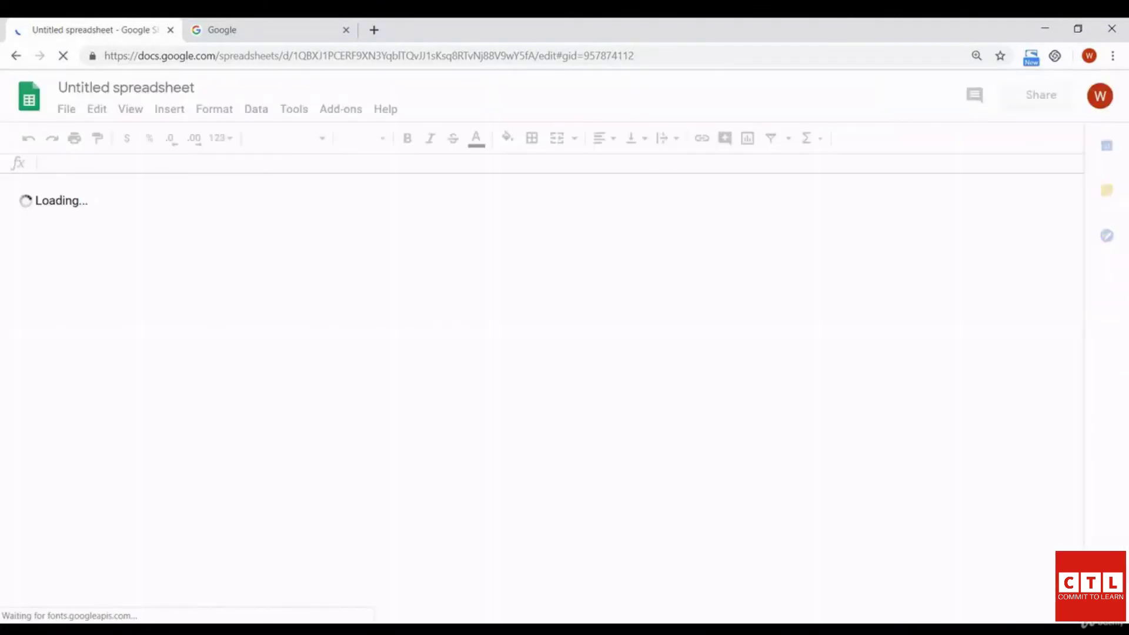